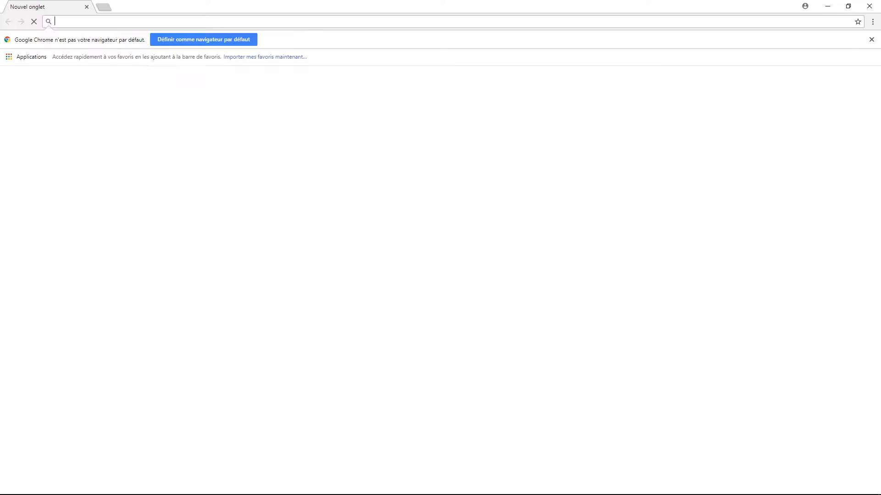
pyautogui.click(392, 23)
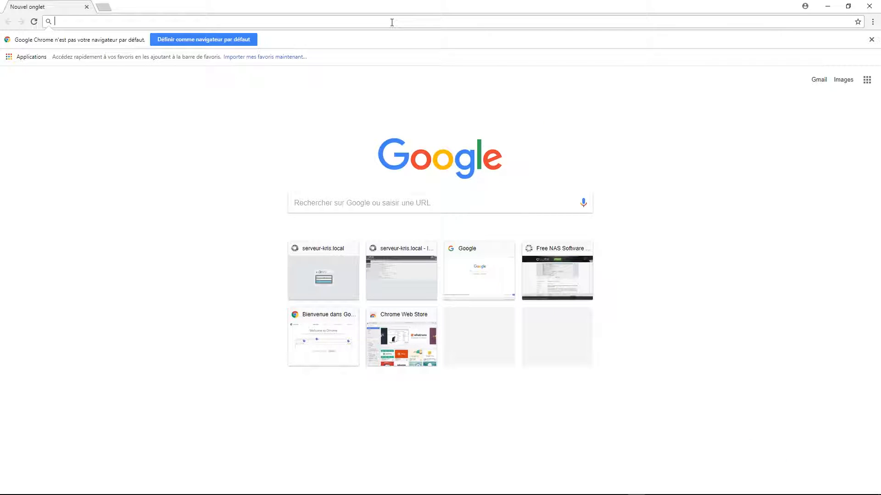
pyautogui.write('http')
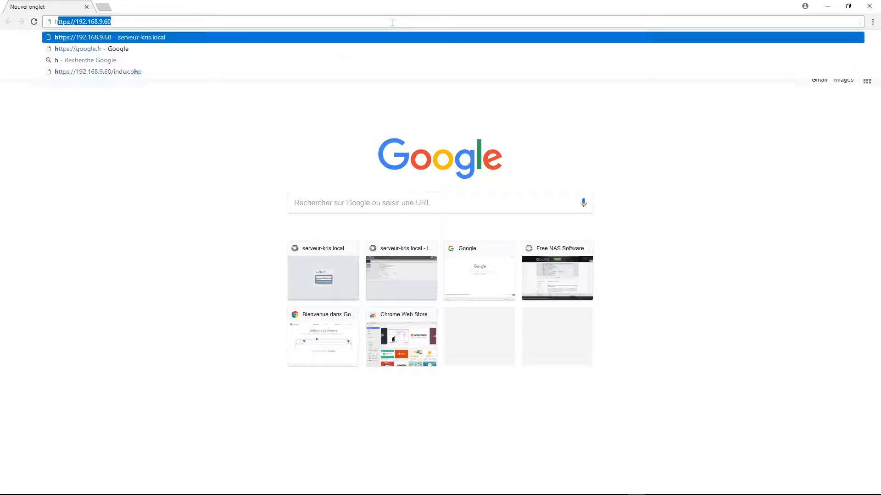
pyautogui.write('s://19')
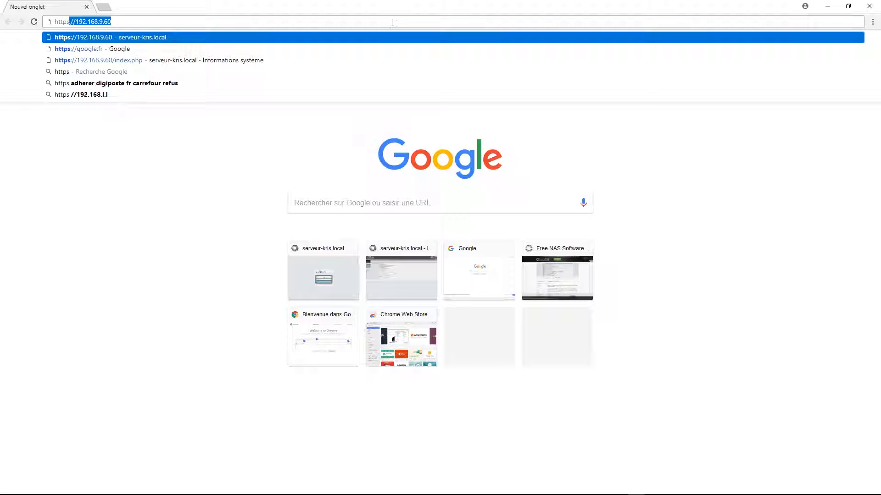
pyautogui.write('2')
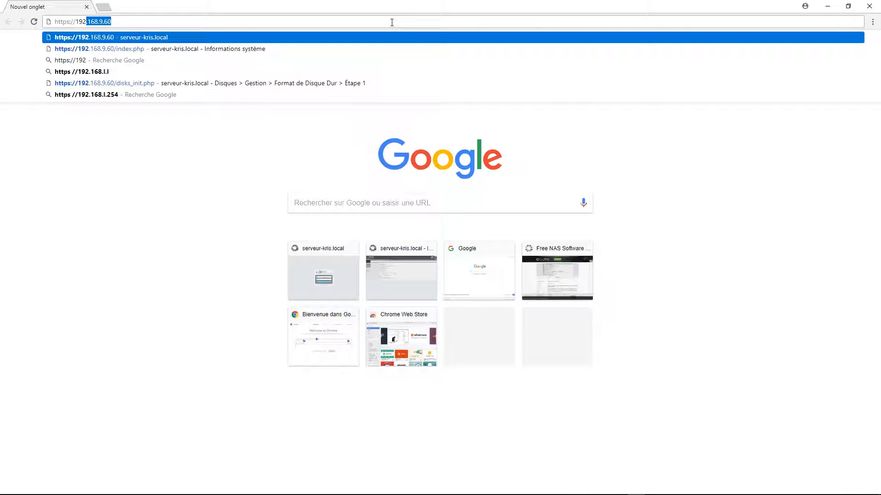
pyautogui.write('.168.9.60')
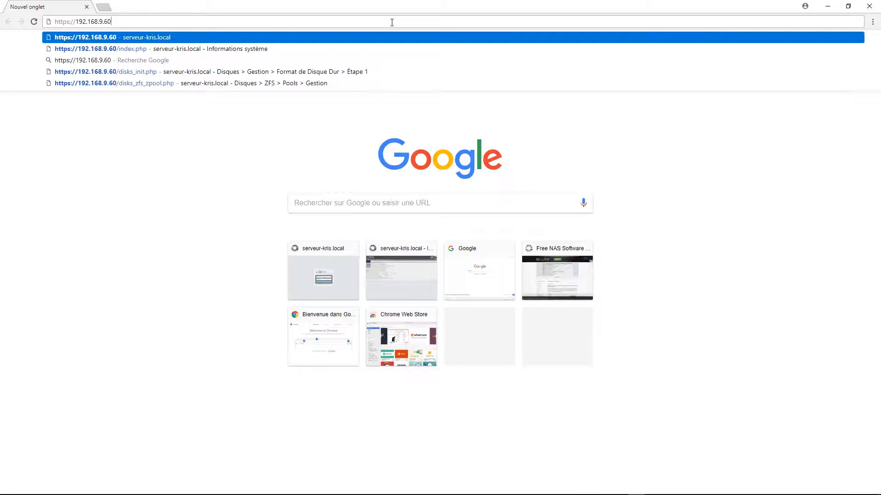
pyautogui.press('Return')
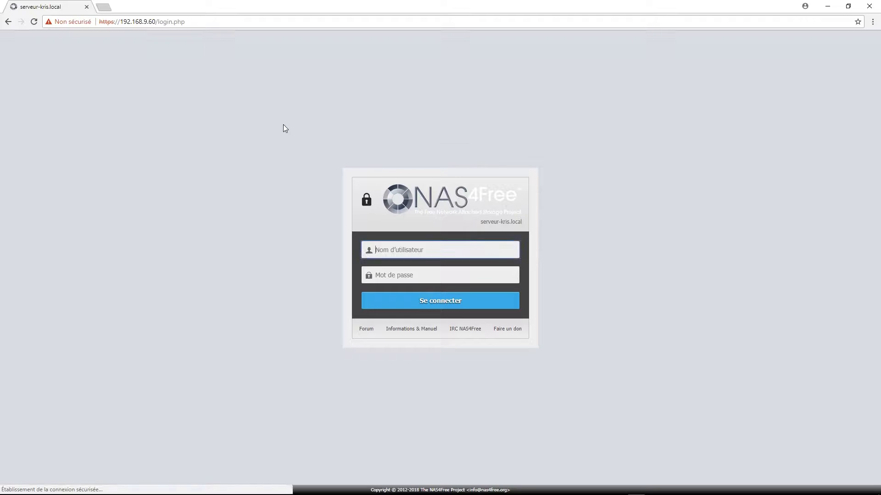
# - Log in to NAS4Free with the administrator username and password
pyautogui.write('Kris')
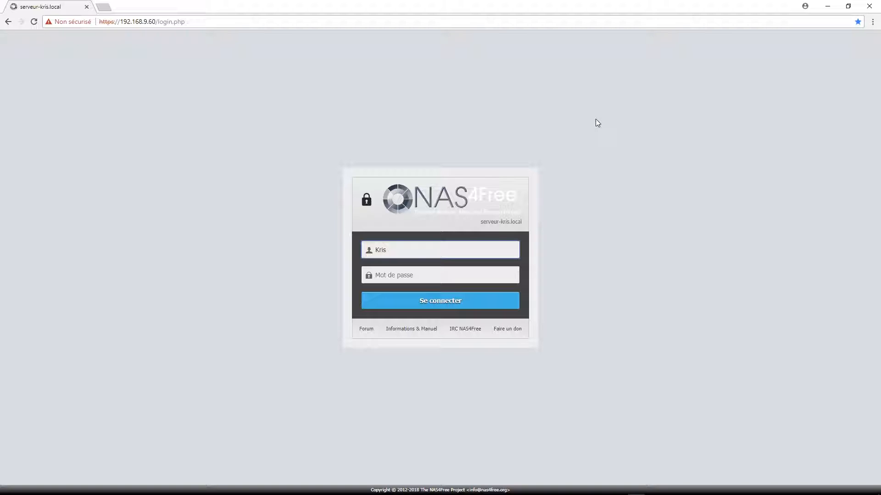
pyautogui.click(457, 271)
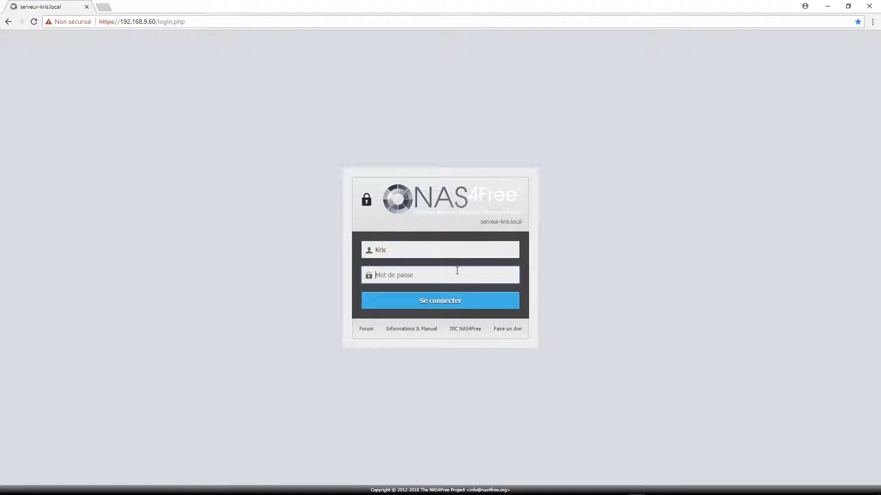
pyautogui.write('•••')
pyautogui.press('Return')
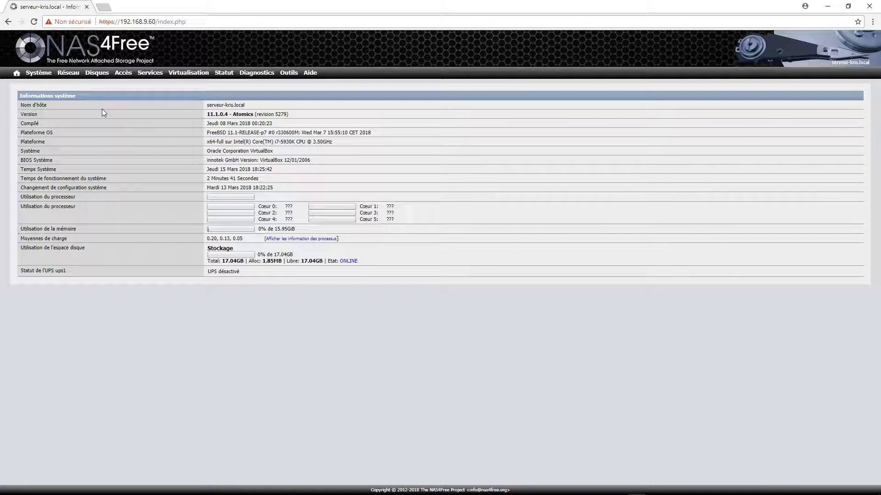
# - Open Système > Configuration: Sauvegarder/Restaurer
pyautogui.moveTo(35, 72)
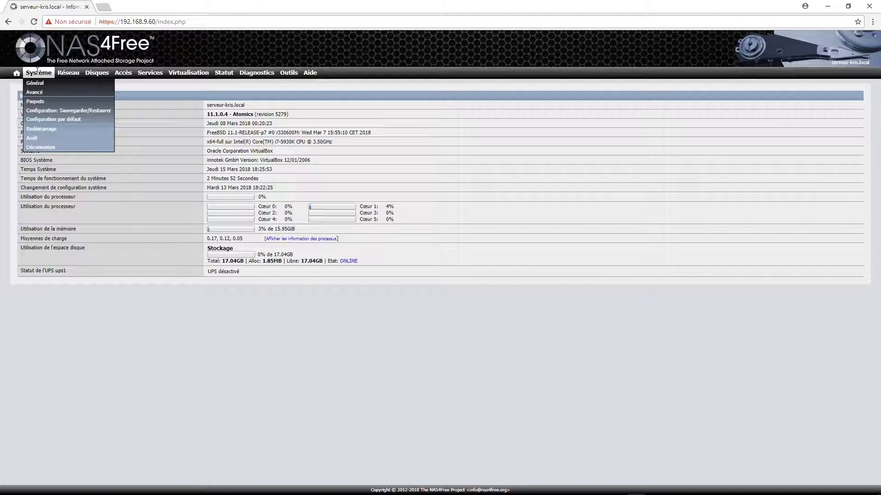
pyautogui.click(93, 113)
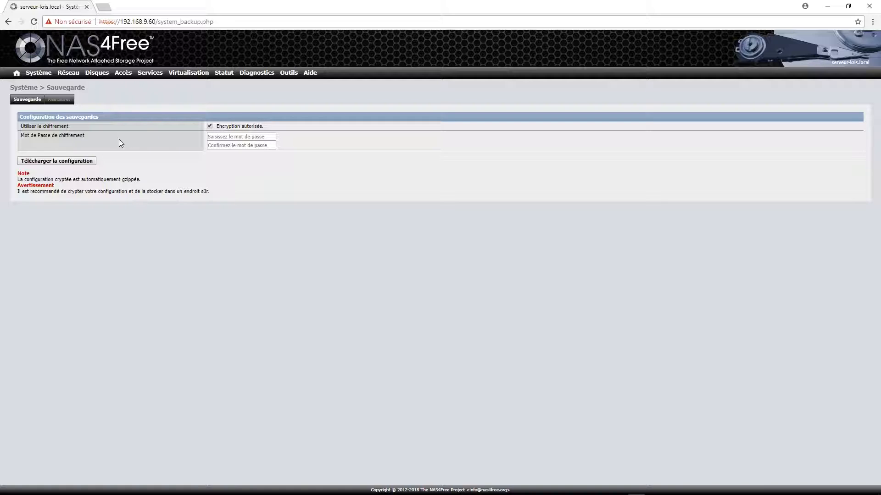
# - Turn off Encryption autorisée and download the configuration as a plain XML file
pyautogui.click(210, 126)
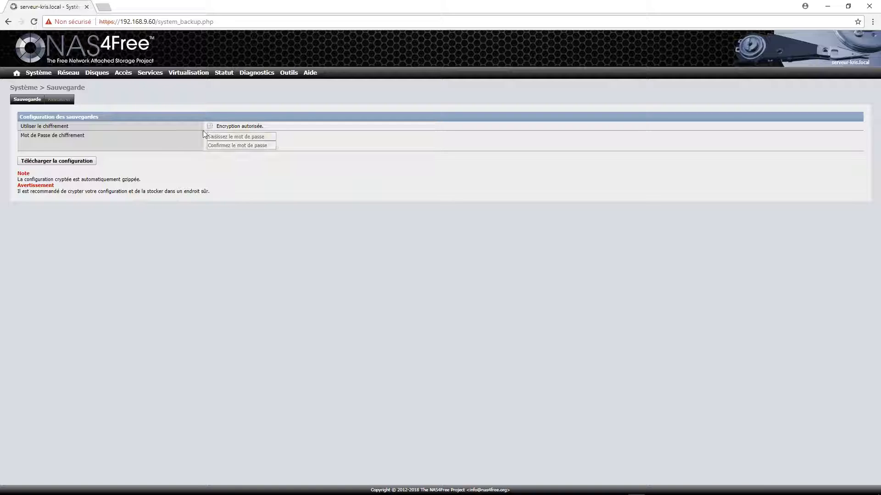
pyautogui.click(76, 162)
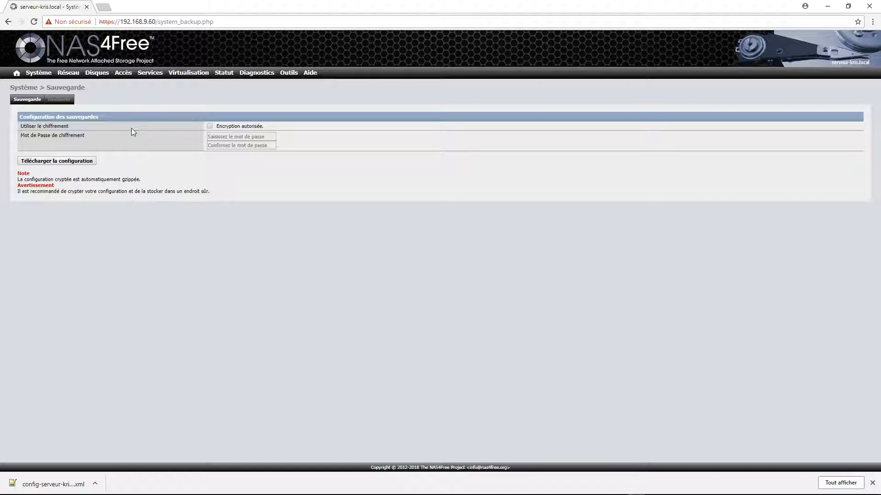
pyautogui.moveTo(144, 70)
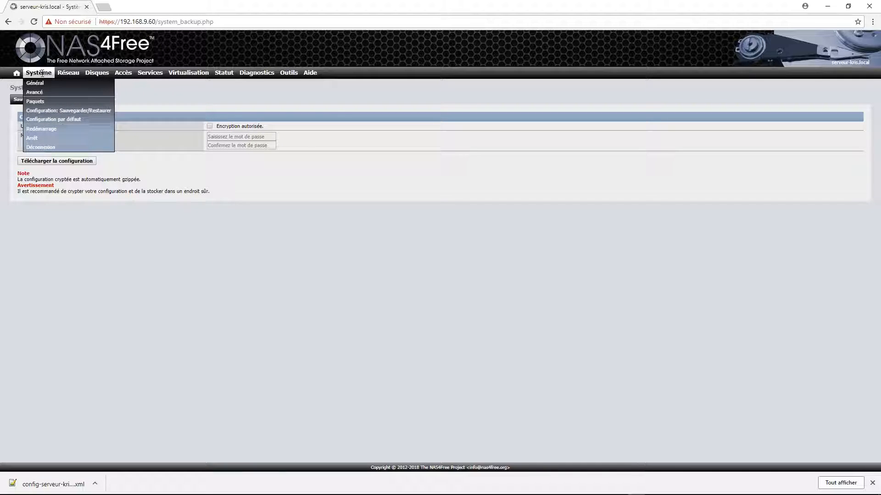
# - Check the Restaurer page's file picker without choosing a file, then open the downloaded XML backup
pyautogui.click(59, 101)
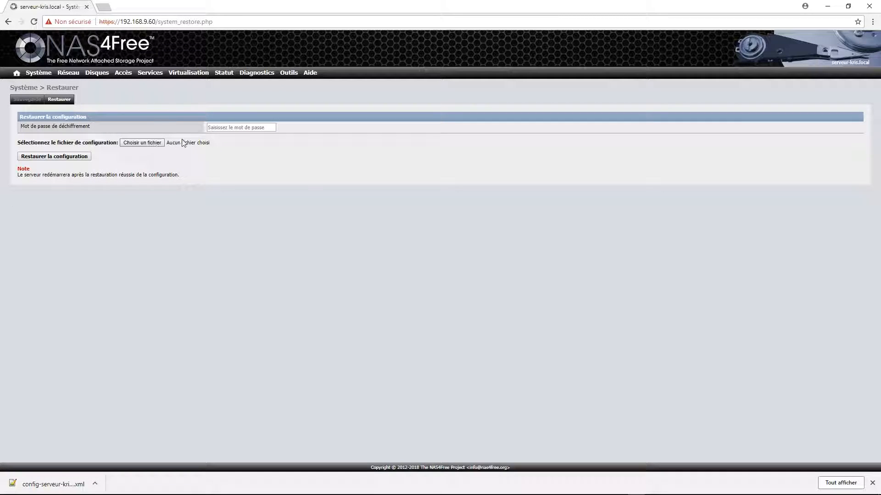
pyautogui.click(161, 143)
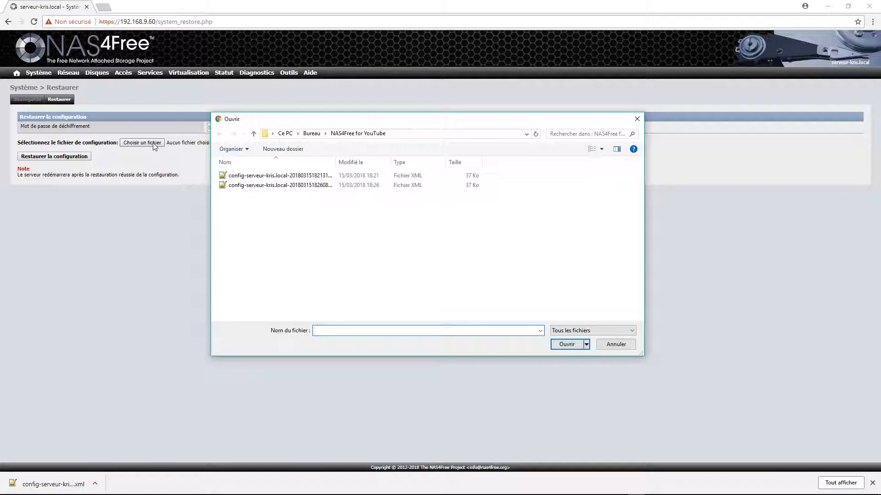
pyautogui.doubleClick(336, 162)
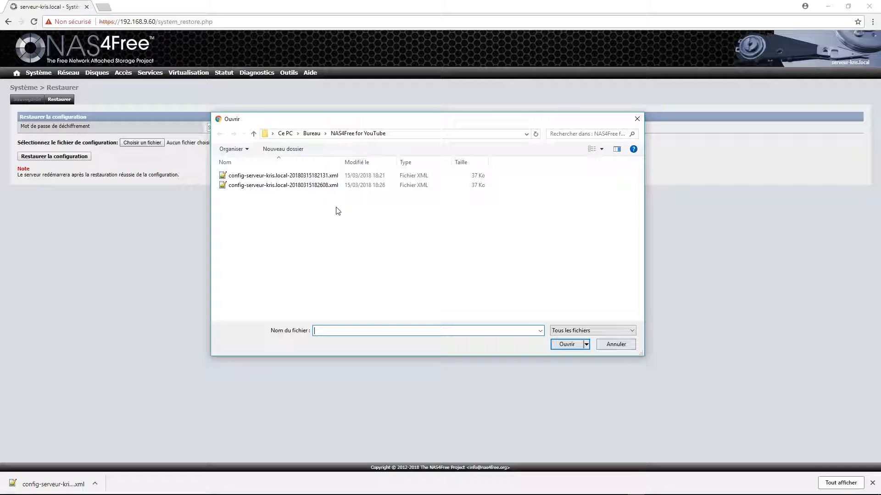
pyautogui.click(614, 345)
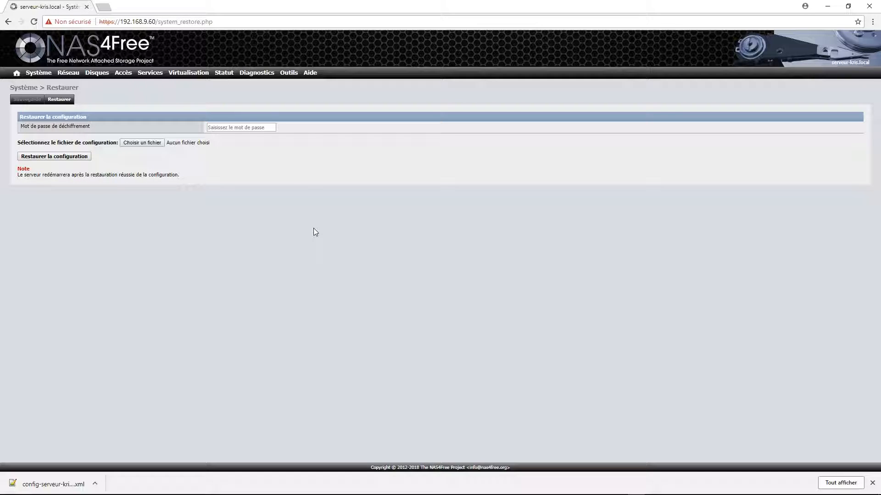
pyautogui.click(61, 485)
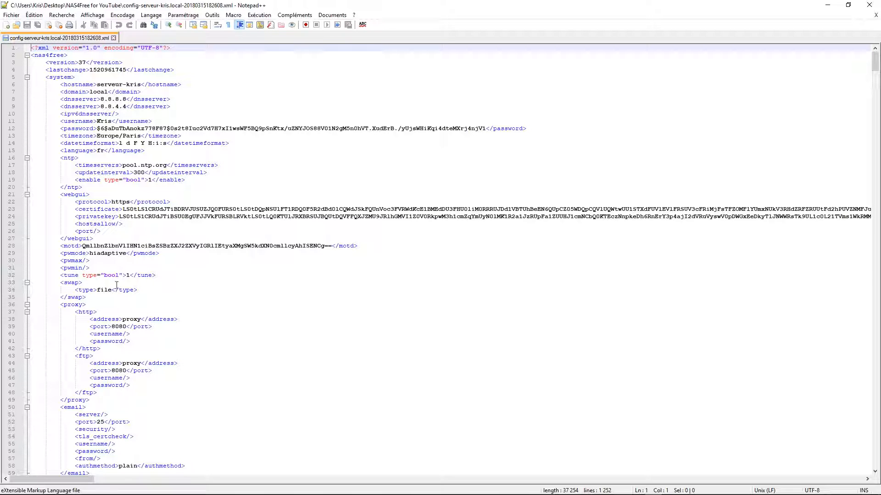
# - Scroll through the XML backup, return to the top, and shrink Notepad++ to reveal Chrome
pyautogui.scroll(-18, 274, 249)
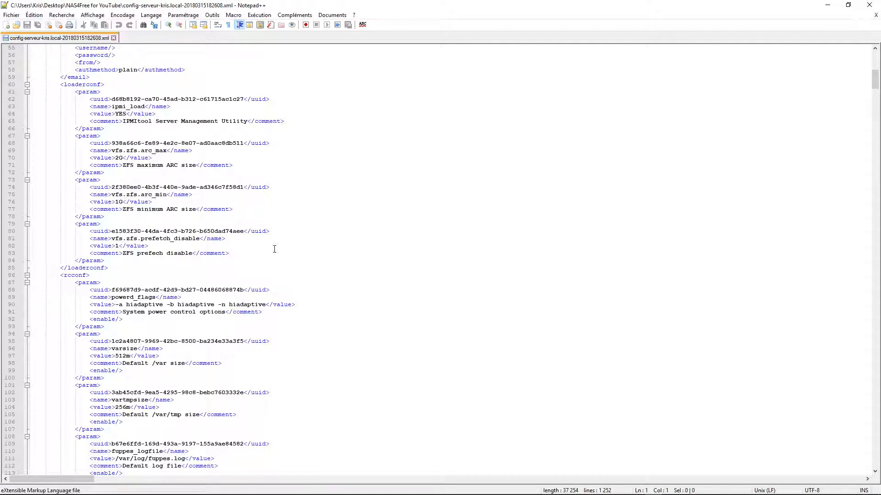
pyautogui.scroll(-19, 433, 188)
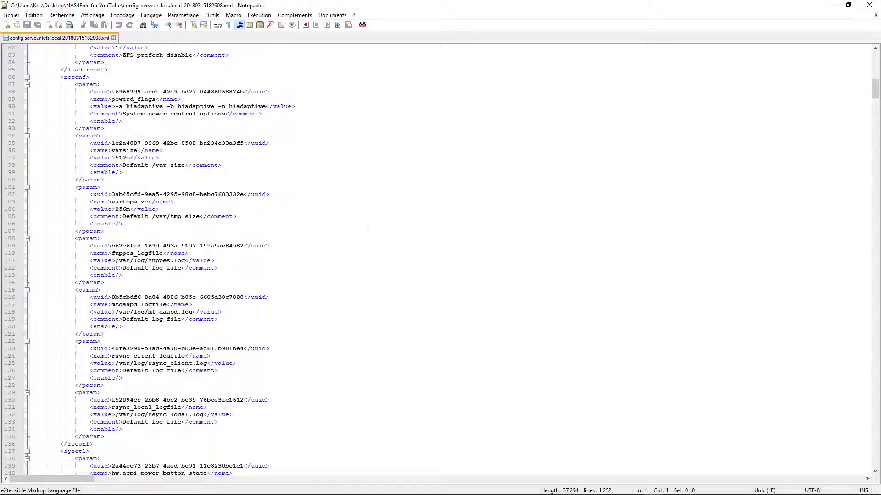
pyautogui.moveTo(875, 98); pyautogui.dragTo(875, 457)
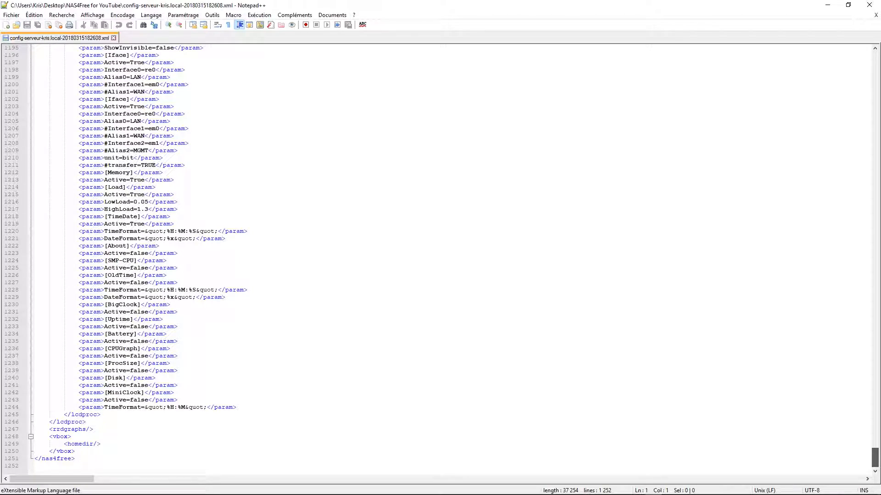
pyautogui.moveTo(875, 457); pyautogui.dragTo(875, 57)
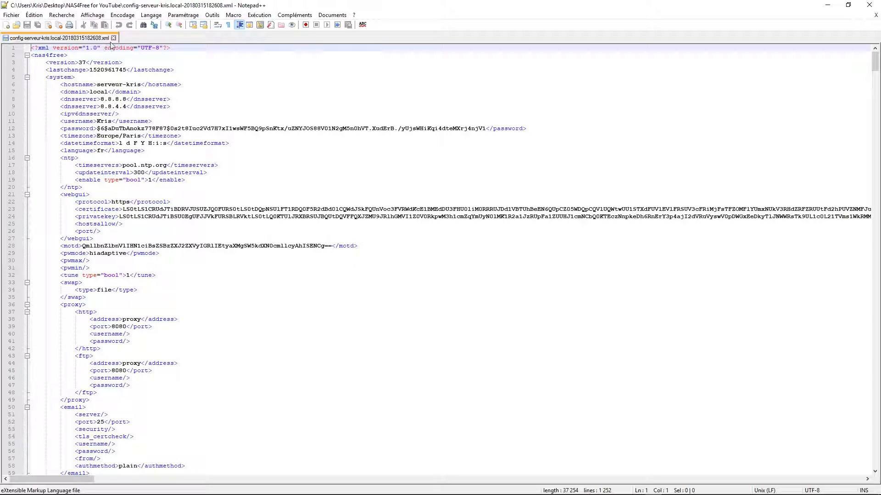
pyautogui.moveTo(300, 7); pyautogui.dragTo(364, 74)
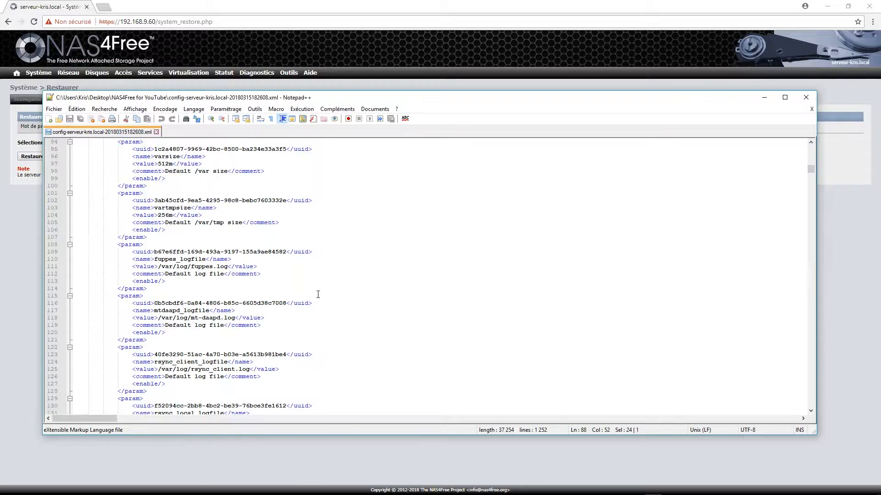
# - Move the Notepad++ window onto the other monitor, leaving the restore page visible
pyautogui.scroll(-4, 317, 294)
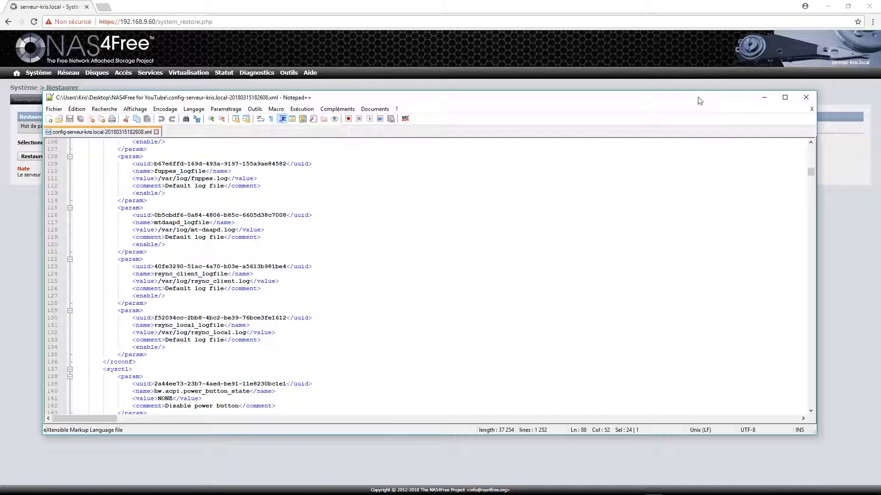
pyautogui.moveTo(699, 101); pyautogui.dragTo(880, 102)
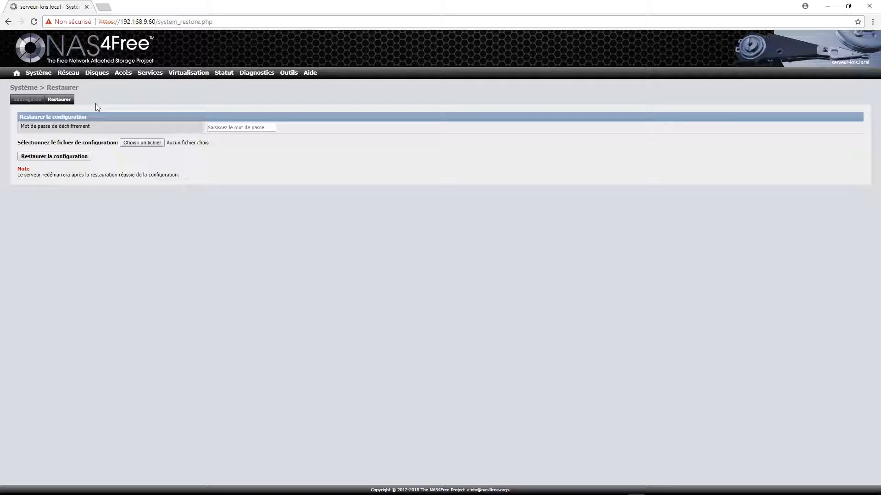
pyautogui.moveTo(150, 72)
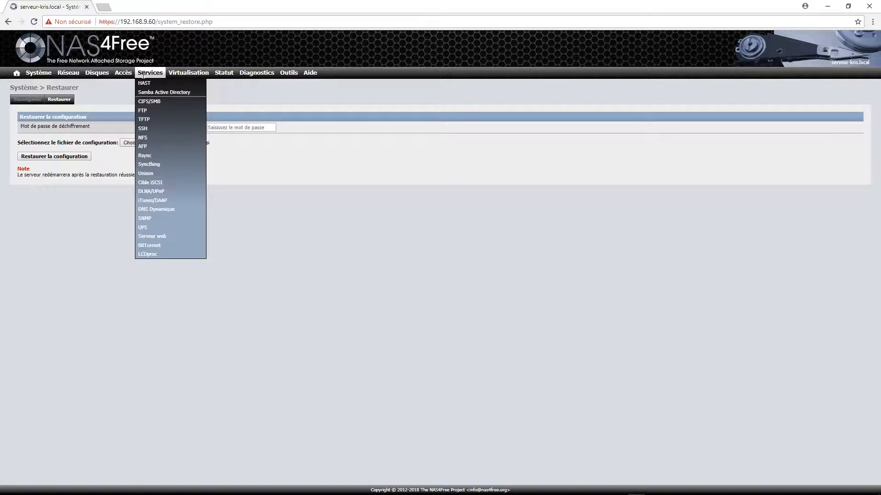
# - Open Services > SSH and enable SSH on TCP port 22
pyautogui.click(144, 128)
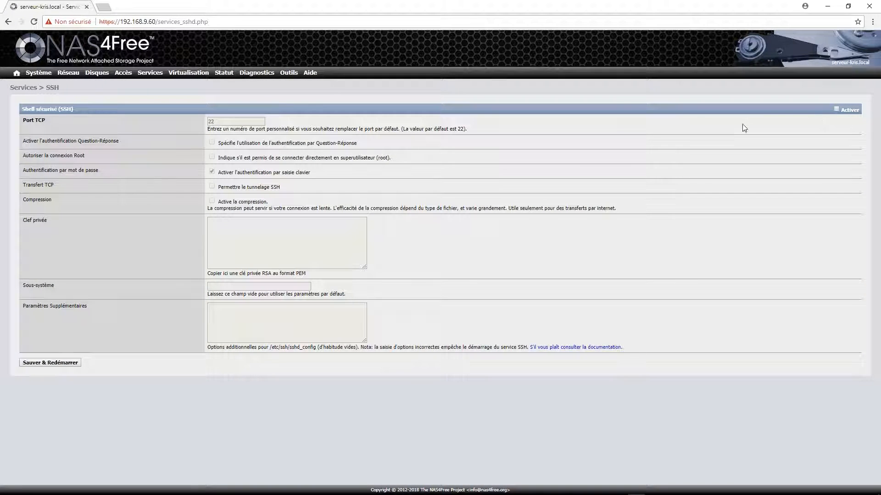
pyautogui.click(836, 109)
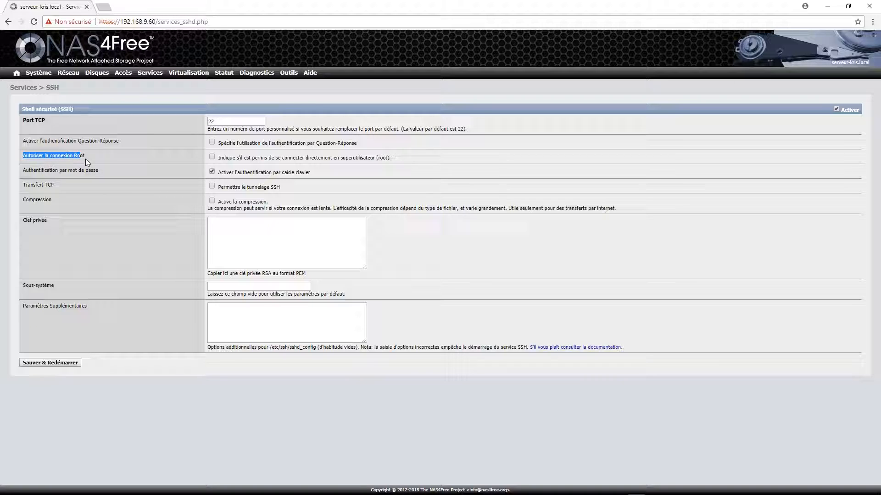
pyautogui.moveTo(223, 158); pyautogui.dragTo(387, 161)
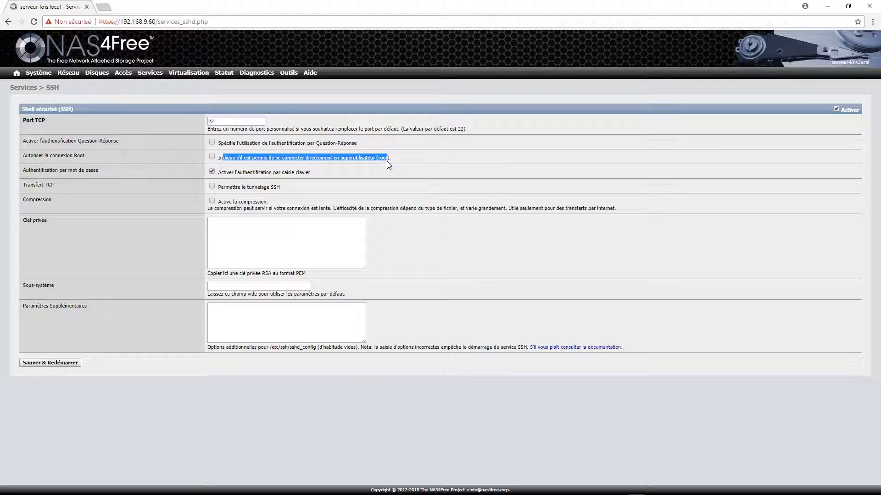
pyautogui.click(376, 157)
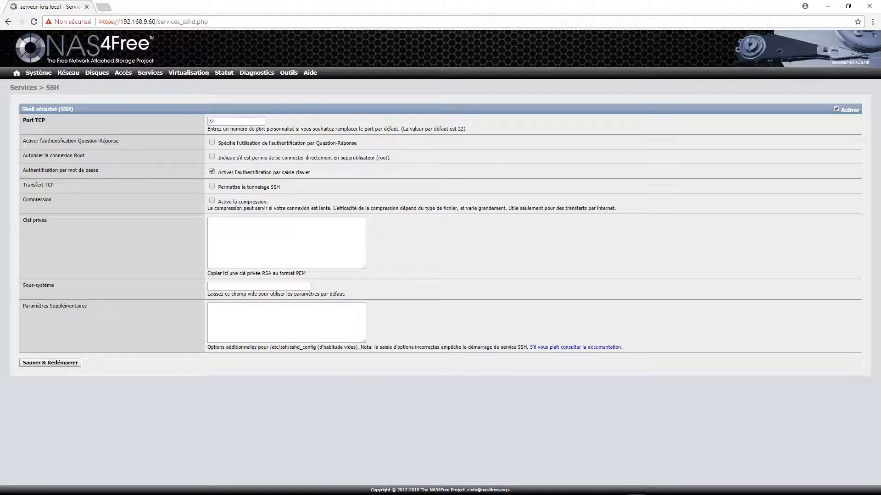
# - Allow root login, TCP forwarding and compression for SSH, then save and restart it
pyautogui.click(212, 157)
pyautogui.click(212, 186)
pyautogui.moveTo(37, 74)
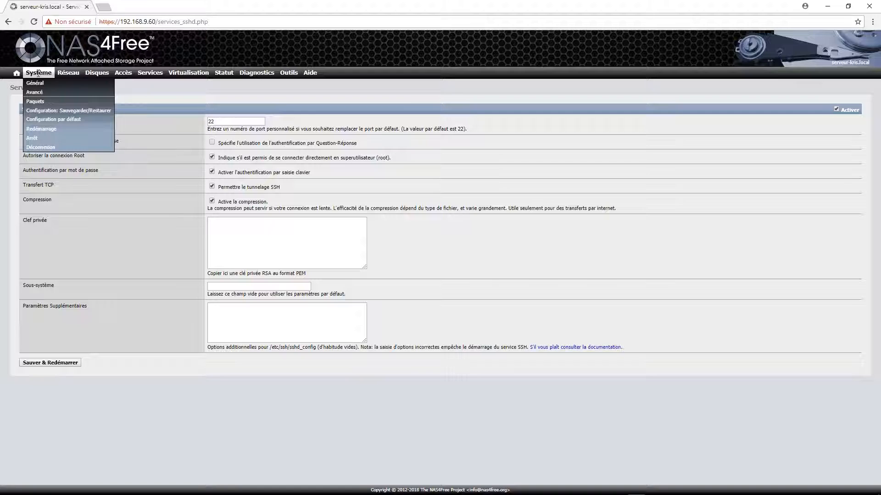
pyautogui.click(64, 364)
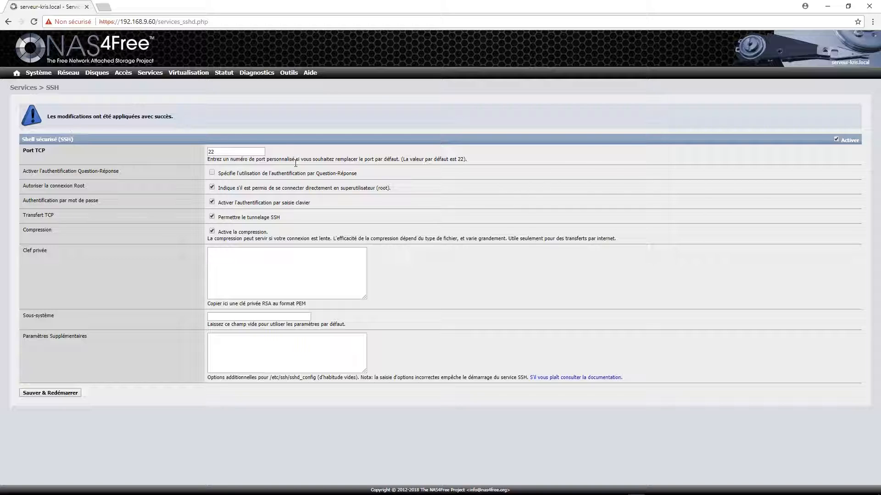
pyautogui.moveTo(38, 72)
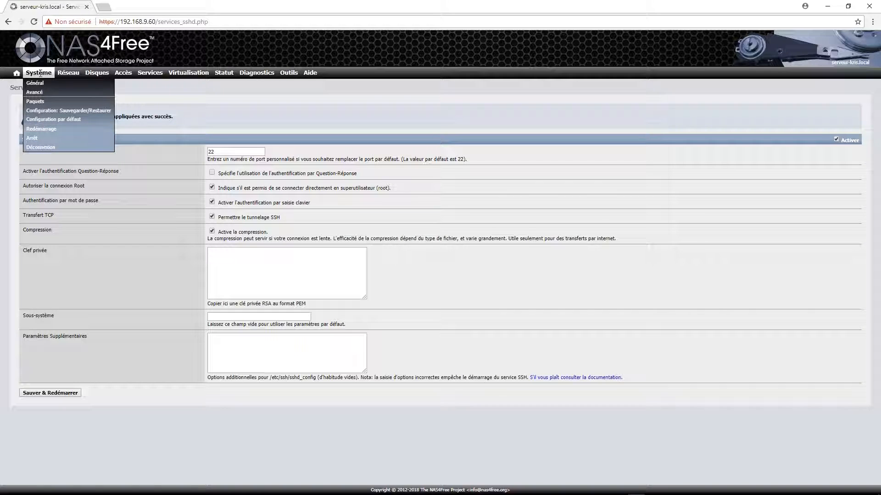
# - Copy the web interface's RSA private key from Système > Général to the clipboard
pyautogui.click(37, 84)
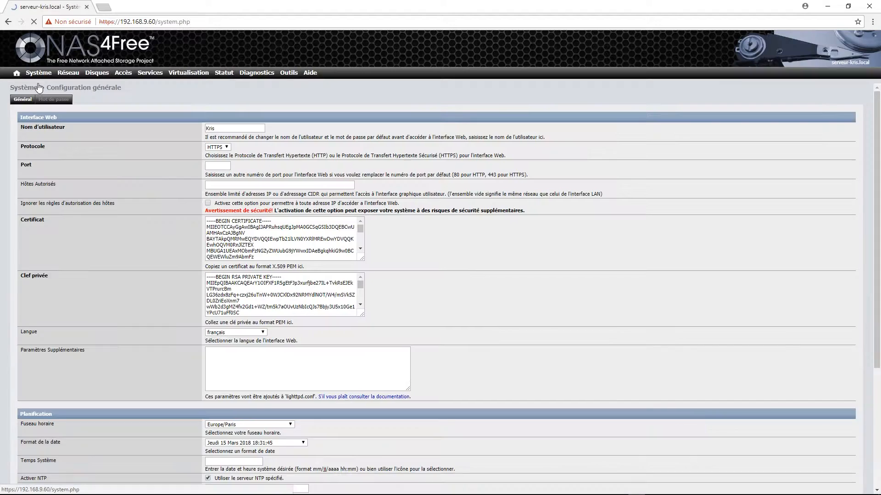
pyautogui.click(232, 227)
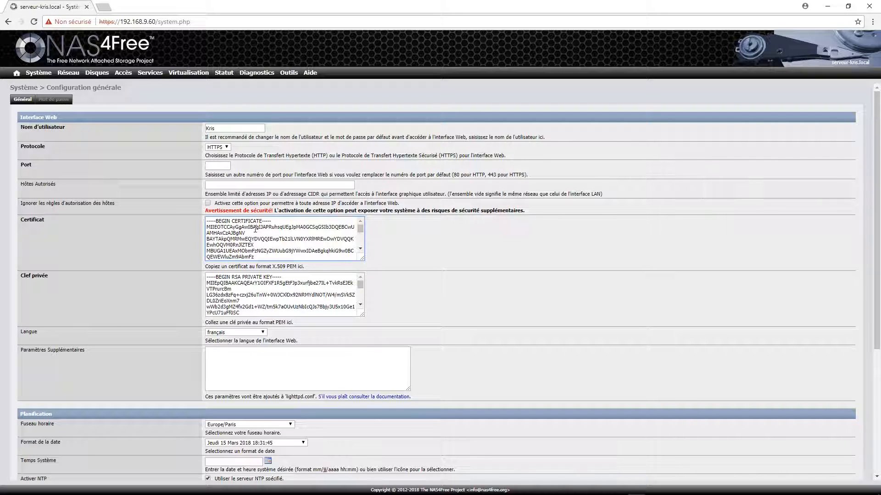
pyautogui.click(254, 278)
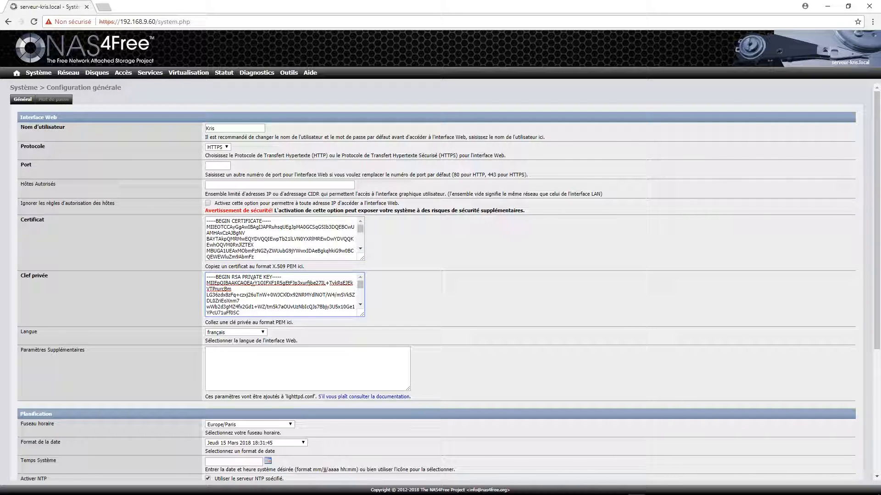
pyautogui.hotkey('ctrl', 'a')
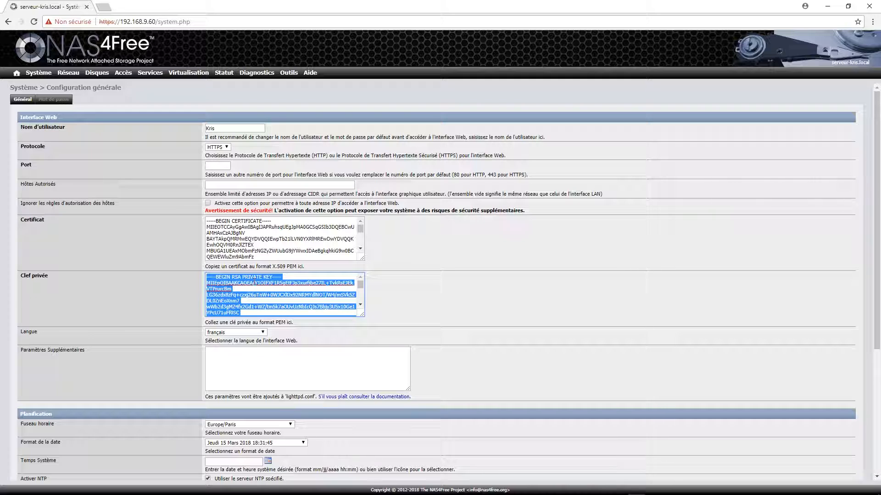
pyautogui.moveTo(80, 72)
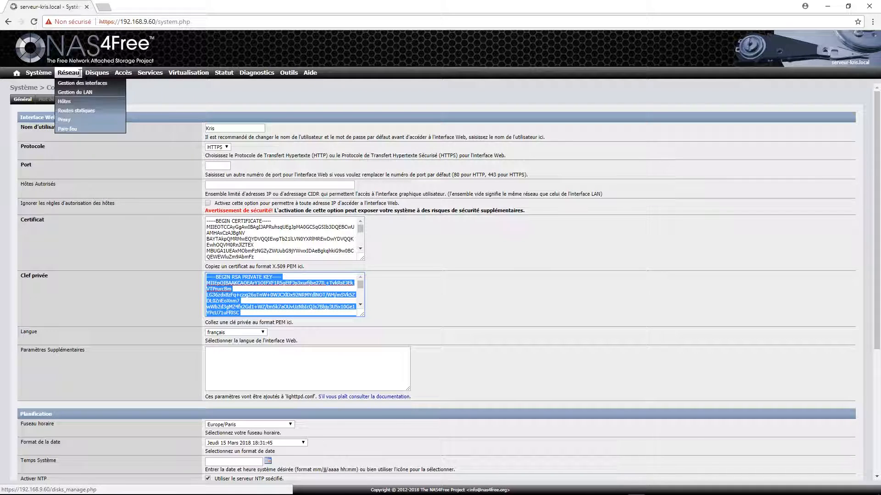
pyautogui.rightClick(233, 283)
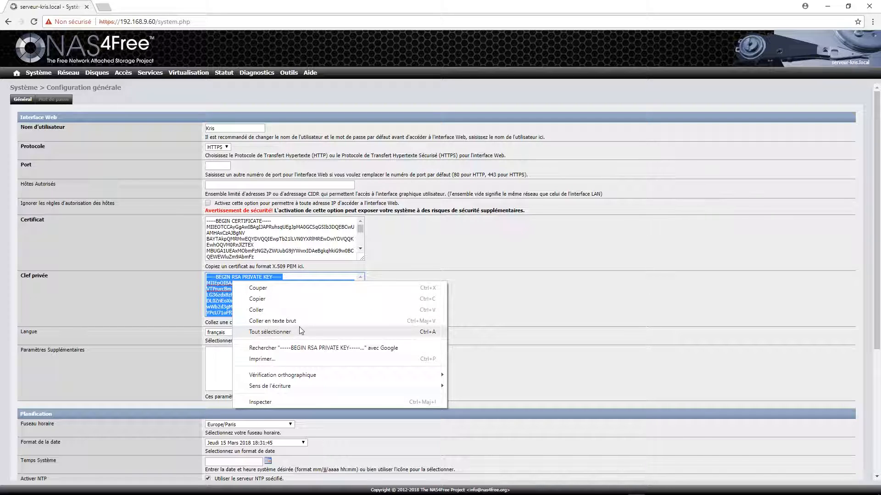
pyautogui.rightClick(220, 287)
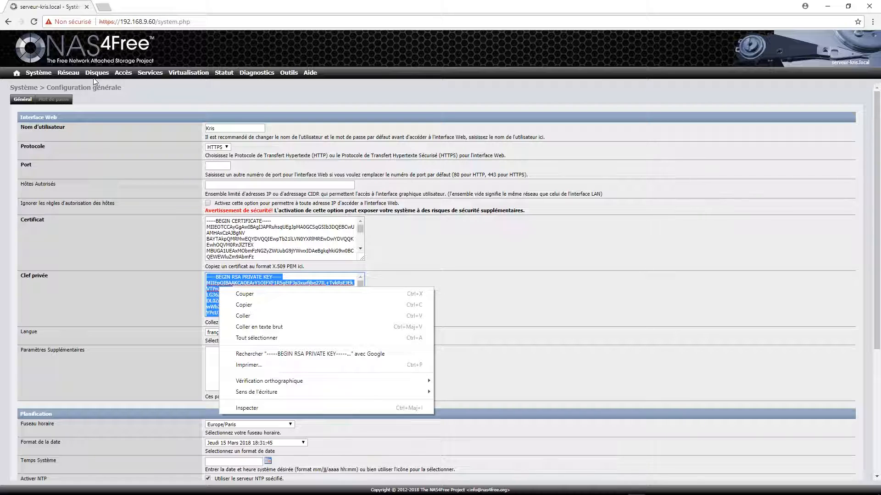
pyautogui.click(151, 74)
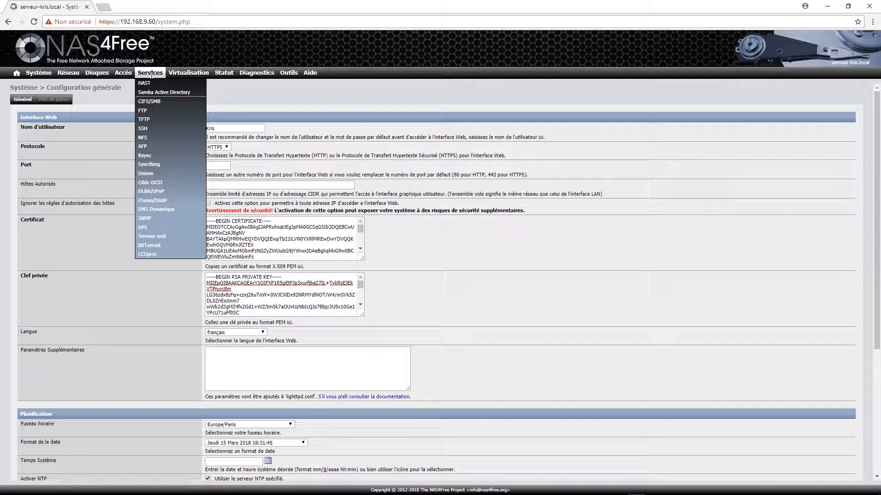
# - Paste the copied RSA private key into the SSH Clef privée field, then save and restart SSH
pyautogui.click(144, 129)
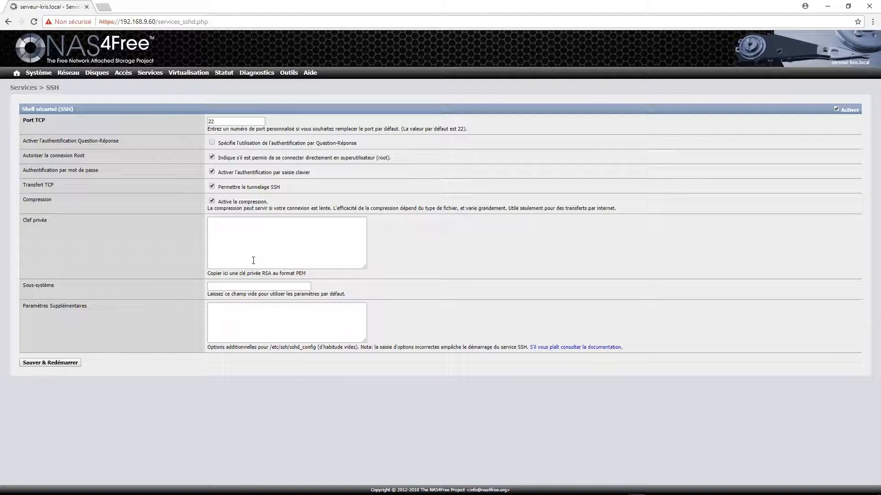
pyautogui.click(244, 243)
pyautogui.hotkey('ctrl', 'v')
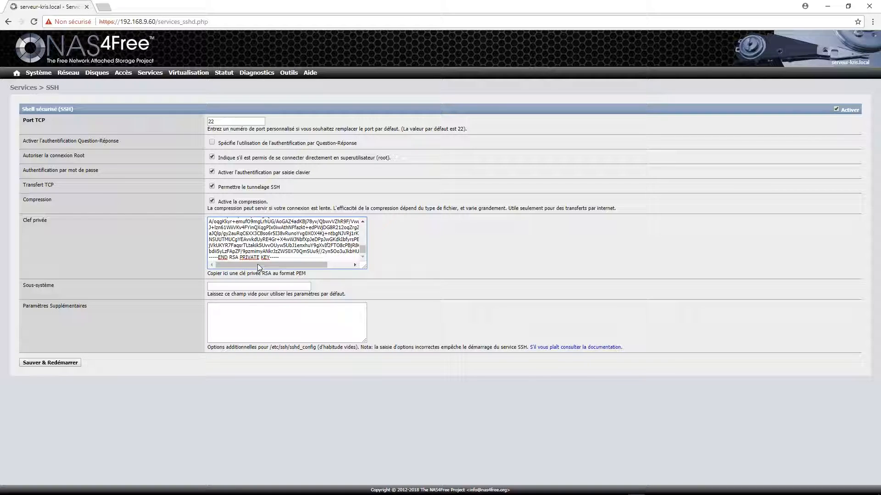
pyautogui.click(259, 239)
pyautogui.rightClick(260, 239)
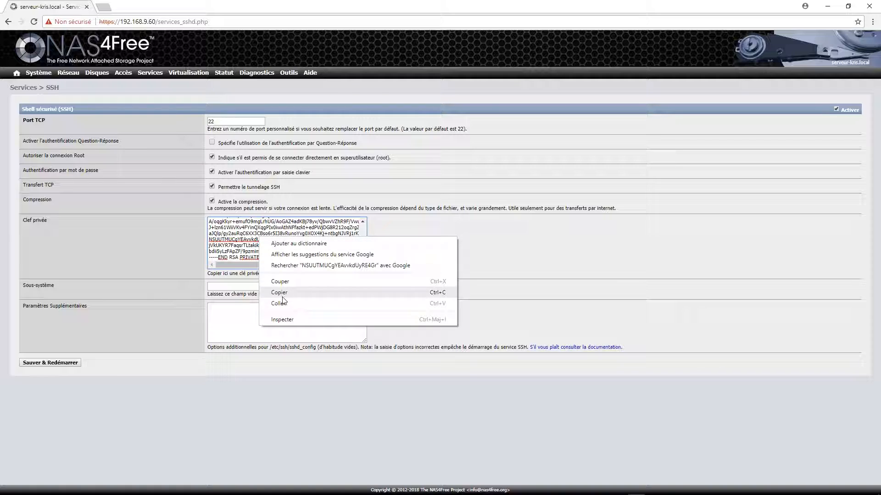
pyautogui.click(187, 278)
pyautogui.rightClick(274, 241)
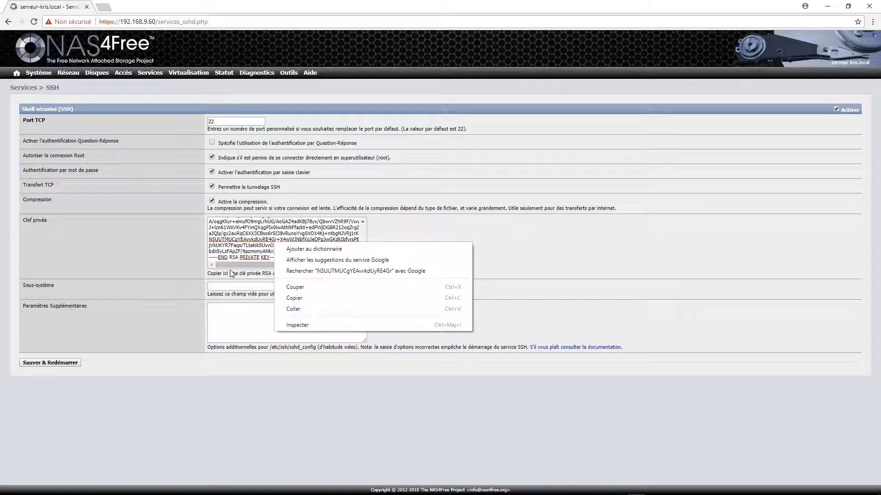
pyautogui.click(246, 276)
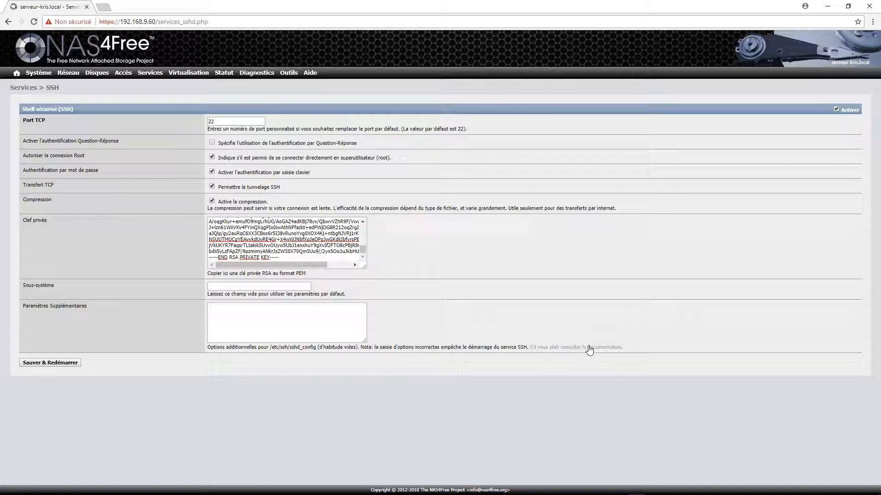
pyautogui.click(60, 363)
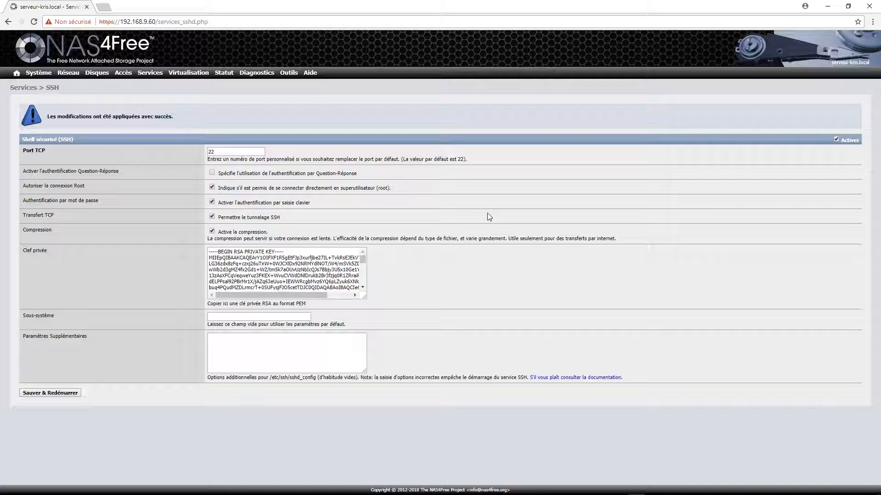
# - Log into the web file manager with the username and password, then open the /mnt folder
pyautogui.moveTo(288, 73)
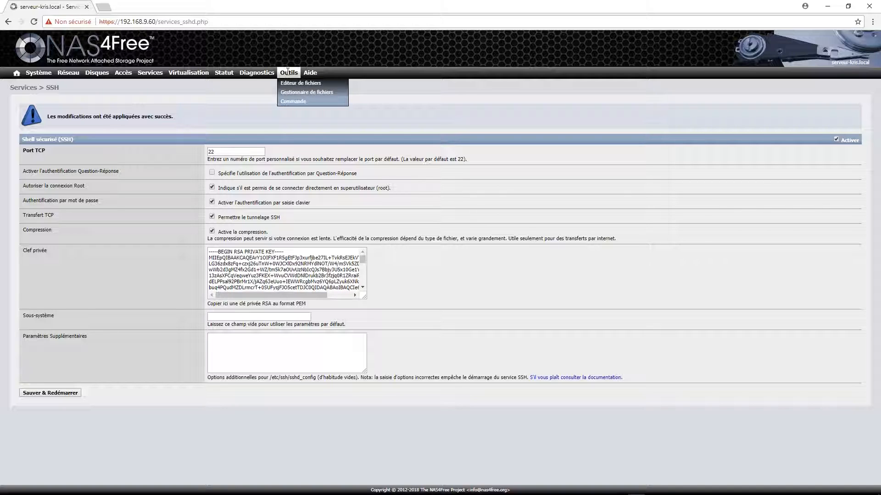
pyautogui.click(327, 94)
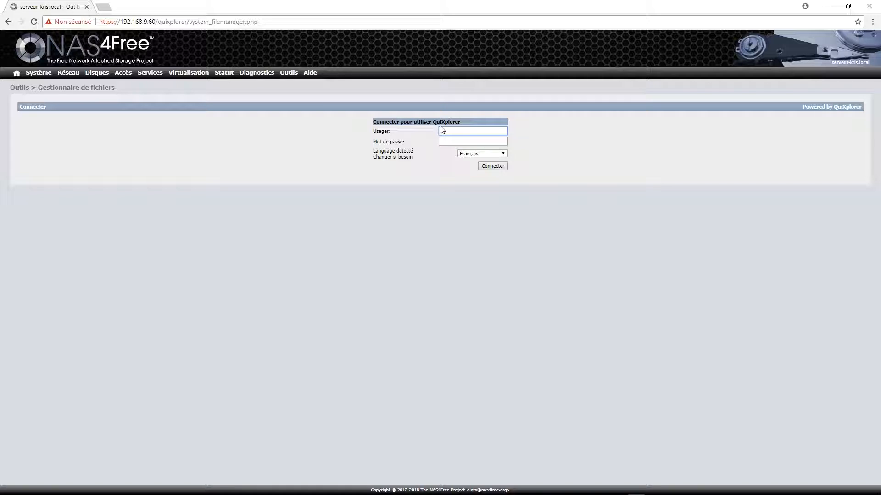
pyautogui.write('Kris')
pyautogui.click(478, 142)
pyautogui.write('•••••••')
pyautogui.press('Return')
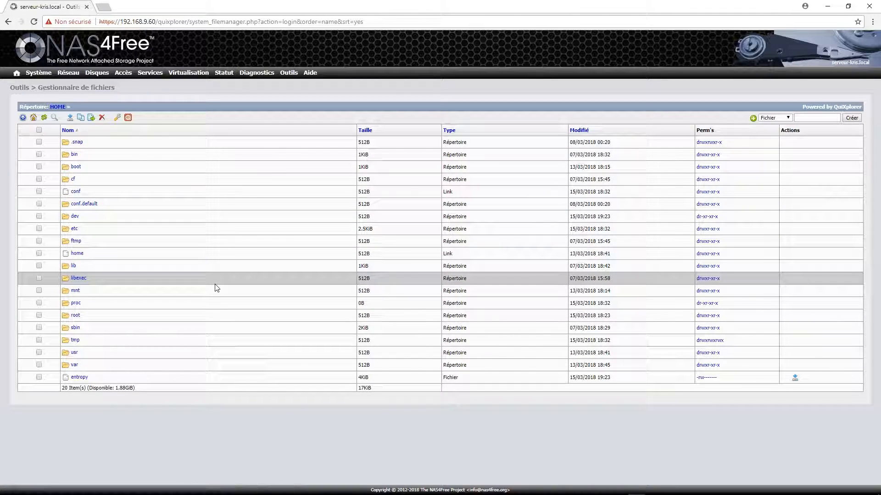
pyautogui.click(74, 292)
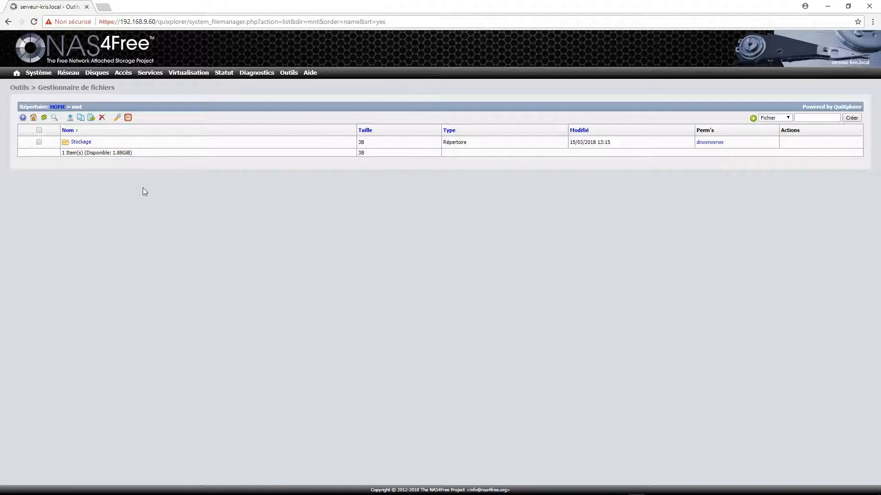
# - Open /mnt/Stockage, select the Test folder and clear its public execute permission
pyautogui.click(81, 142)
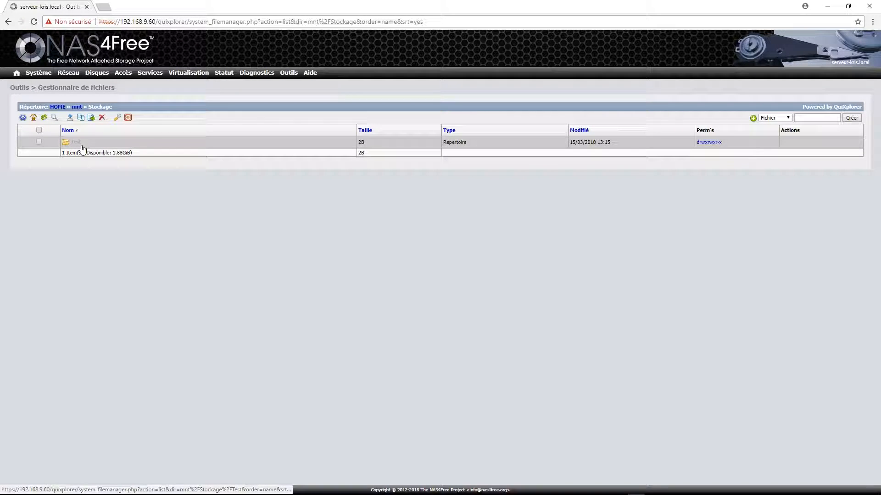
pyautogui.click(39, 142)
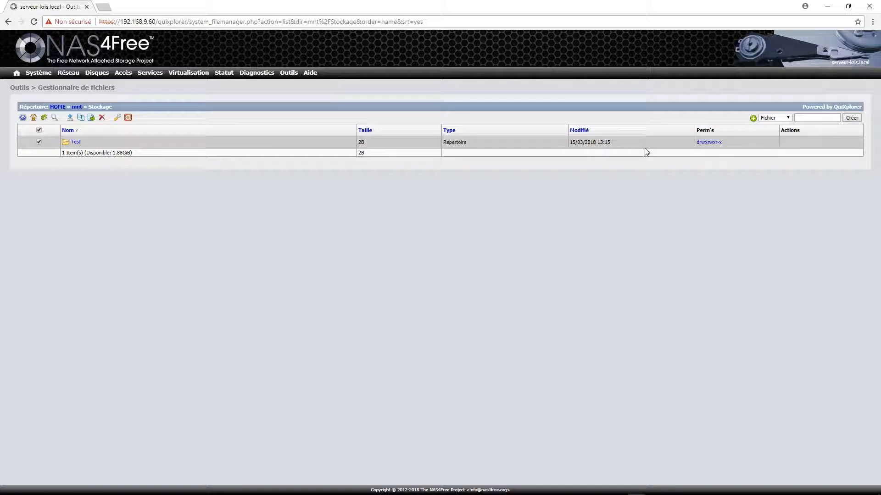
pyautogui.click(711, 143)
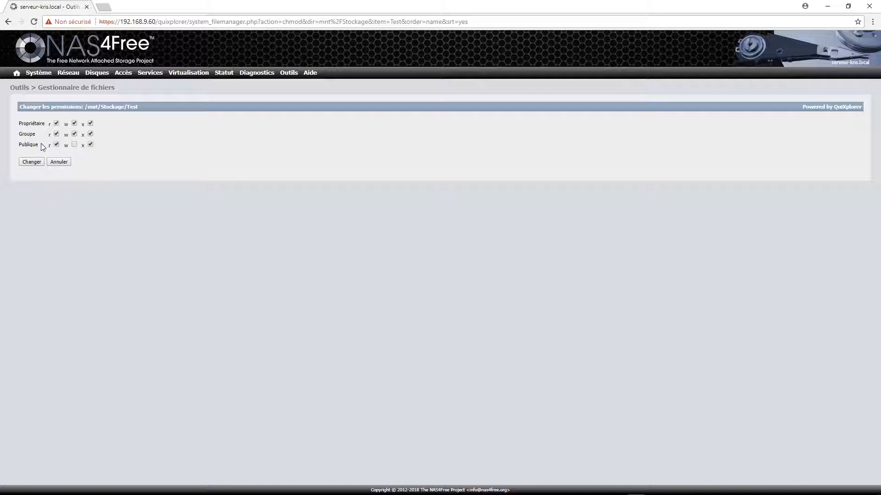
pyautogui.click(90, 145)
# - Cancel the permission change and delete the Test folder from /mnt/Stockage
pyautogui.click(59, 162)
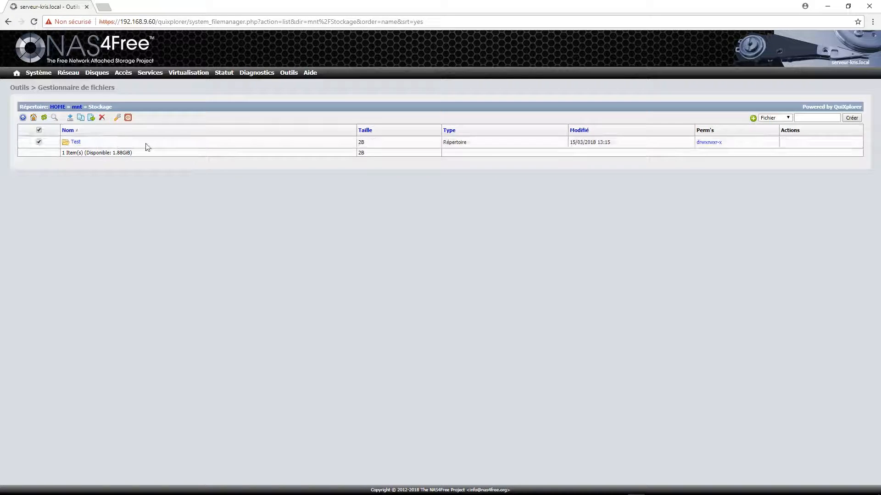
pyautogui.click(102, 117)
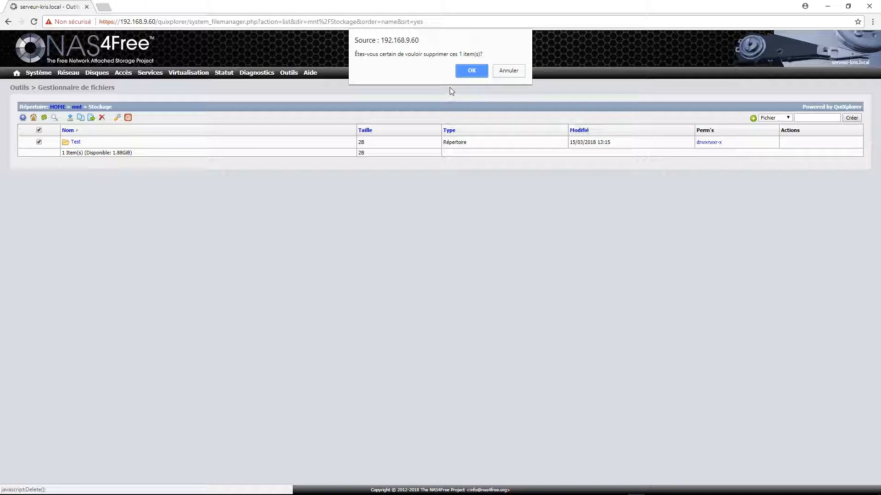
pyautogui.click(469, 71)
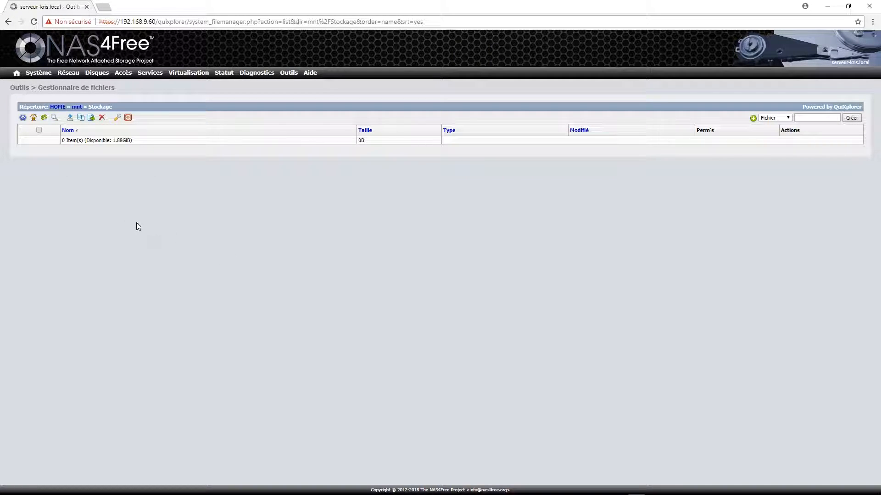
pyautogui.moveTo(111, 75)
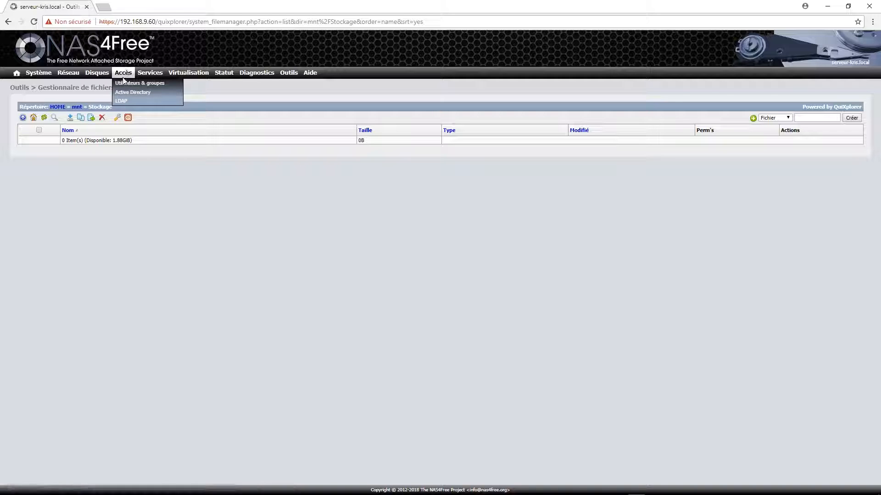
# - Start a new user with login 'test', full name 'test' and a matching password entered twice
pyautogui.click(147, 84)
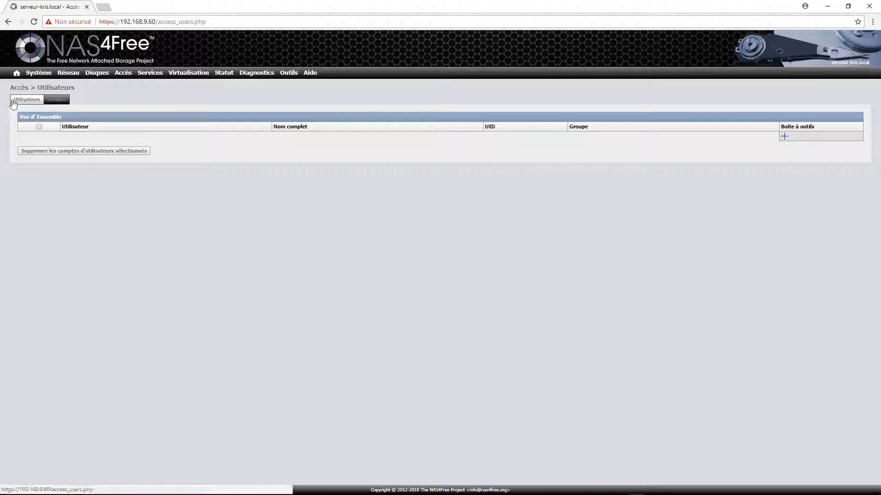
pyautogui.click(784, 137)
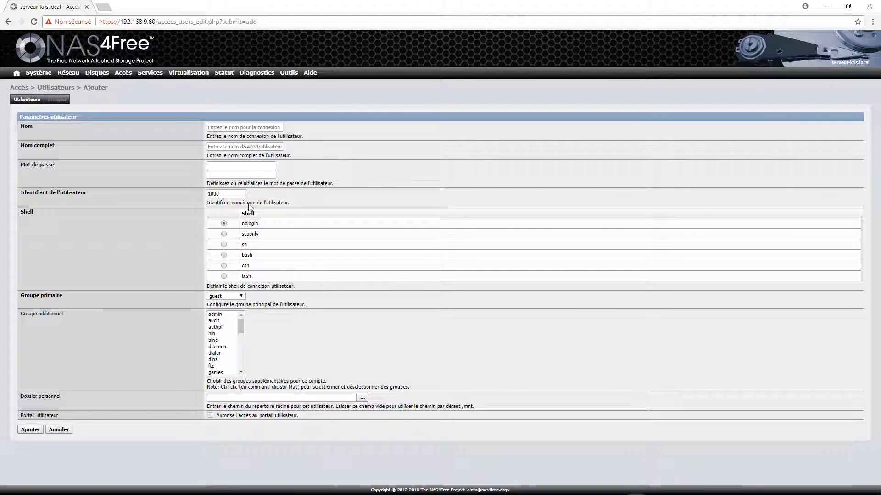
pyautogui.click(227, 126)
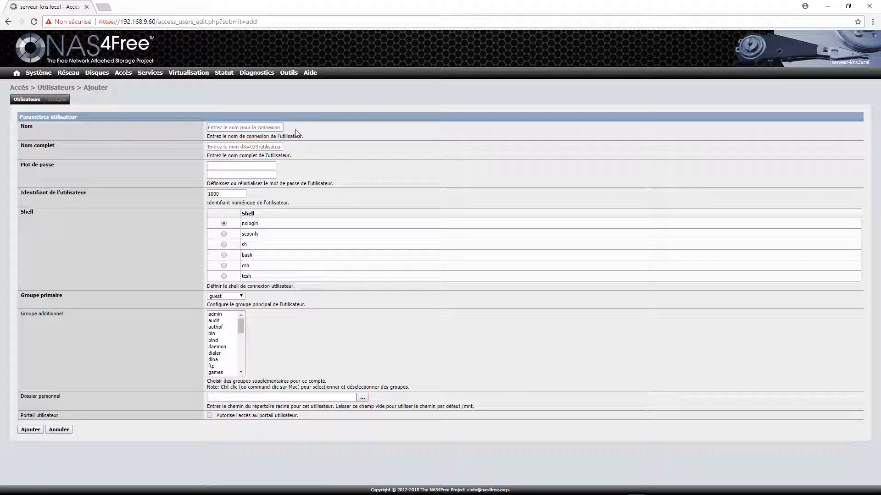
pyautogui.write('test')
pyautogui.click(256, 147)
pyautogui.write('tes')
pyautogui.click(225, 163)
pyautogui.write('test')
pyautogui.press('Tab')
pyautogui.write('tes')
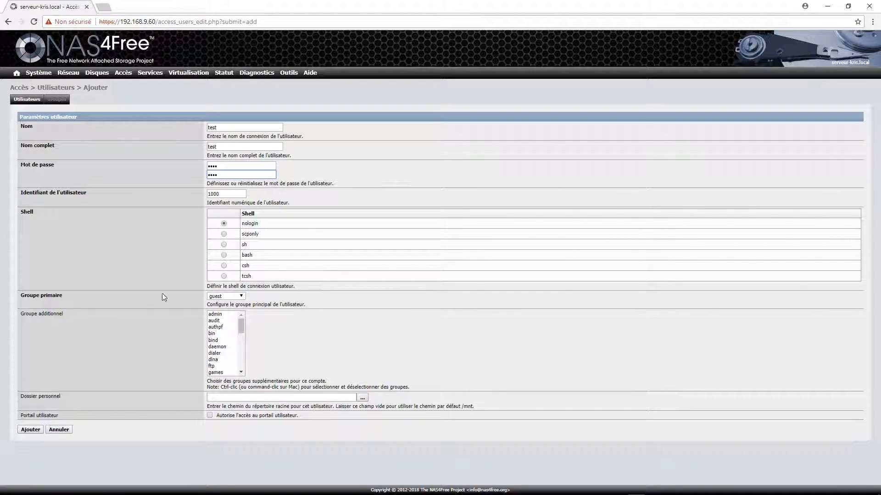
# - Keep guest as the primary group, browse the additional groups, and add user test
pyautogui.click(236, 296)
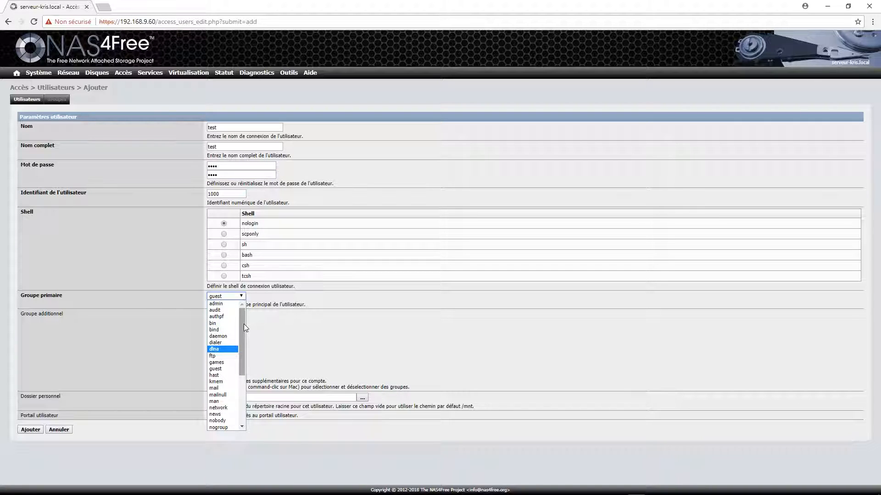
pyautogui.click(271, 330)
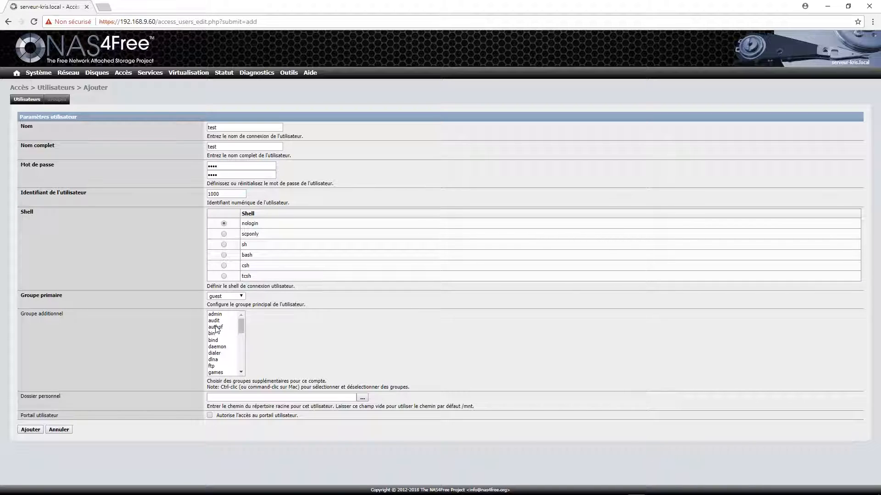
pyautogui.moveTo(240, 327)
pyautogui.mouseDown()
pyautogui.moveTo(243, 367)
pyautogui.moveTo(244, 317)
pyautogui.mouseUp()
pyautogui.click(235, 297)
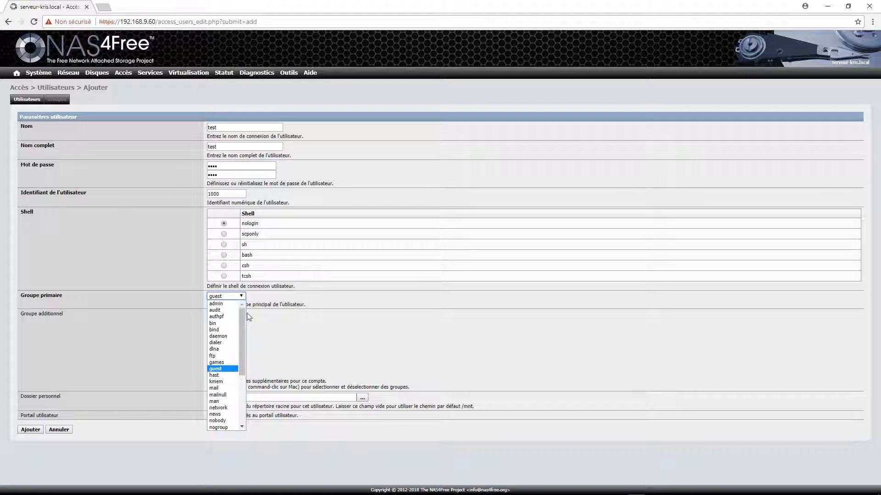
pyautogui.moveTo(243, 326)
pyautogui.mouseDown()
pyautogui.moveTo(243, 382)
pyautogui.moveTo(243, 321)
pyautogui.mouseUp()
pyautogui.click(306, 321)
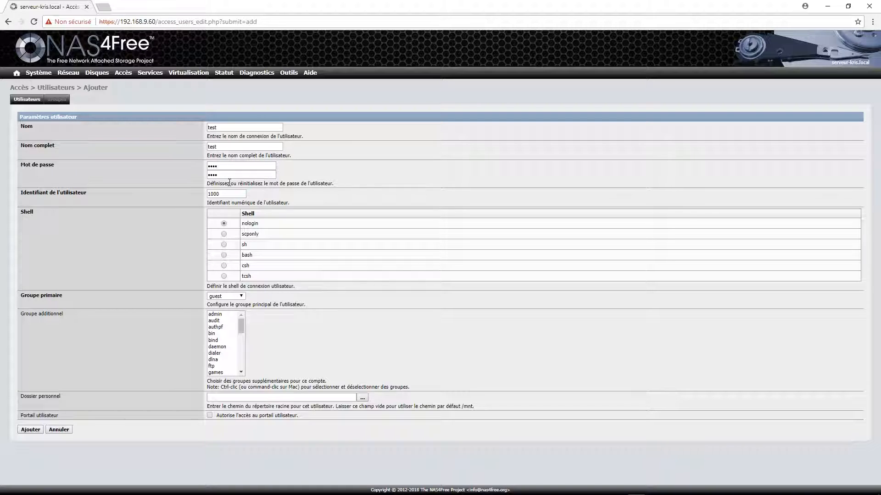
pyautogui.click(30, 430)
# - Apply the pending user change and switch to the groups list
pyautogui.click(67, 148)
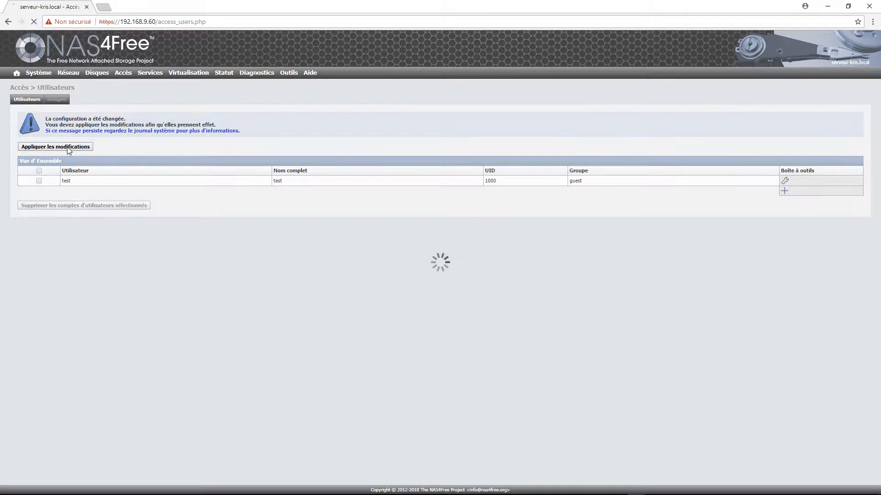
pyautogui.click(58, 101)
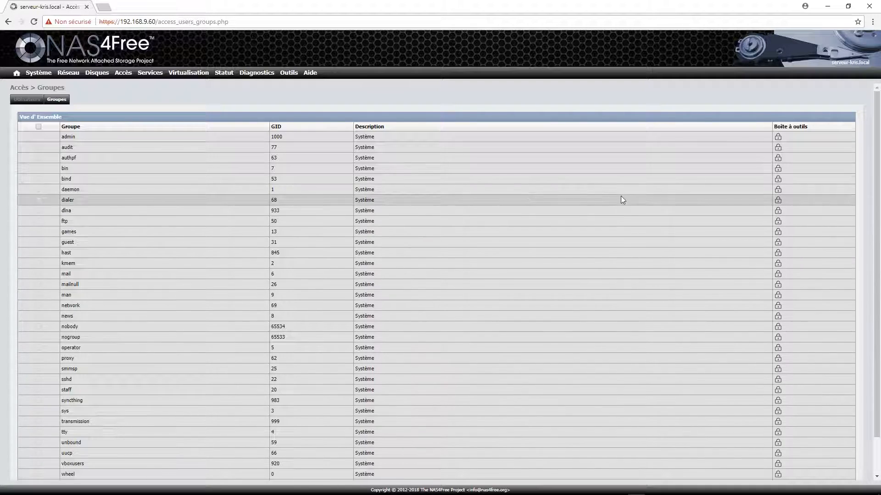
pyautogui.scroll(-1, 675, 240)
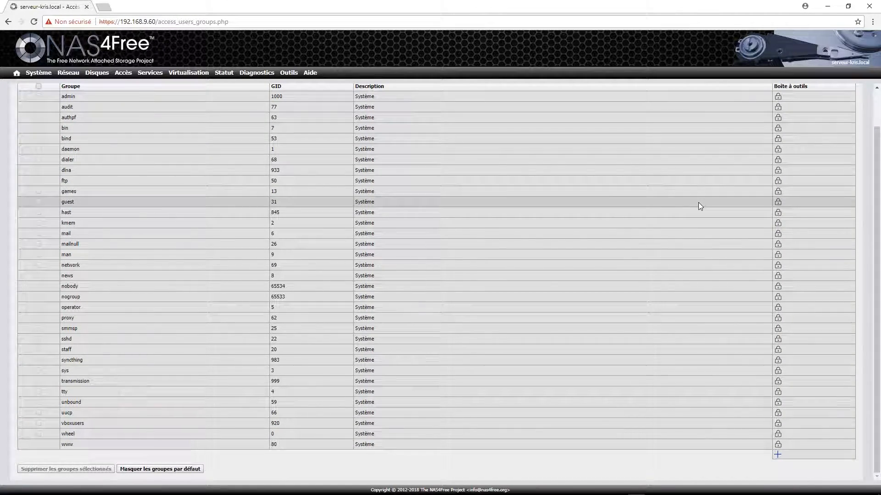
# - Create group Images described 'Dossier images', removing the rejected apostrophe before resubmitting
pyautogui.click(777, 455)
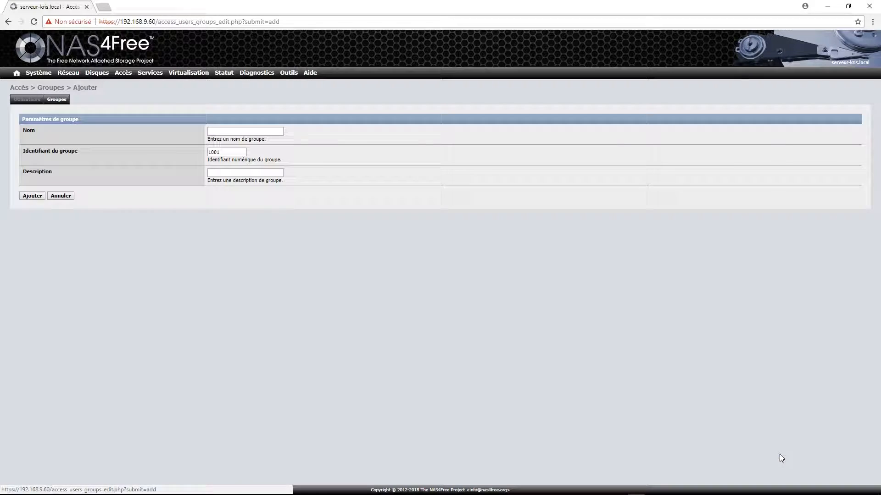
pyautogui.click(238, 133)
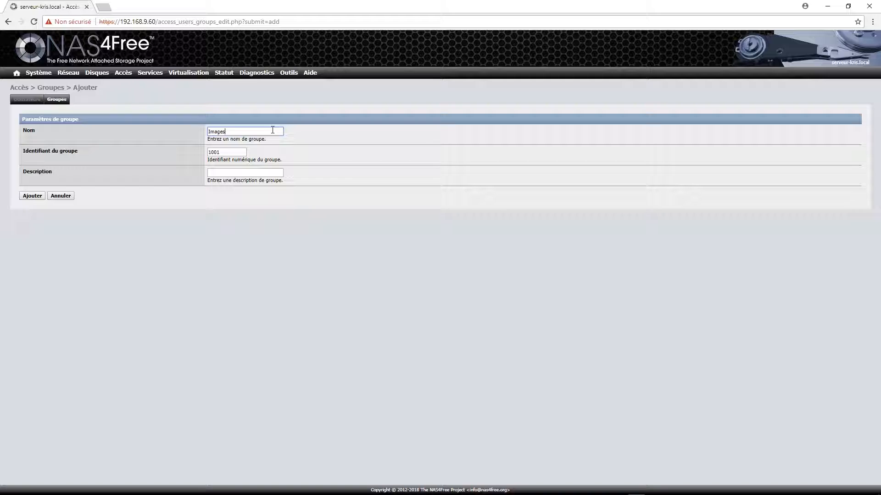
pyautogui.click(236, 173)
pyautogui.write("Dossier d'images")
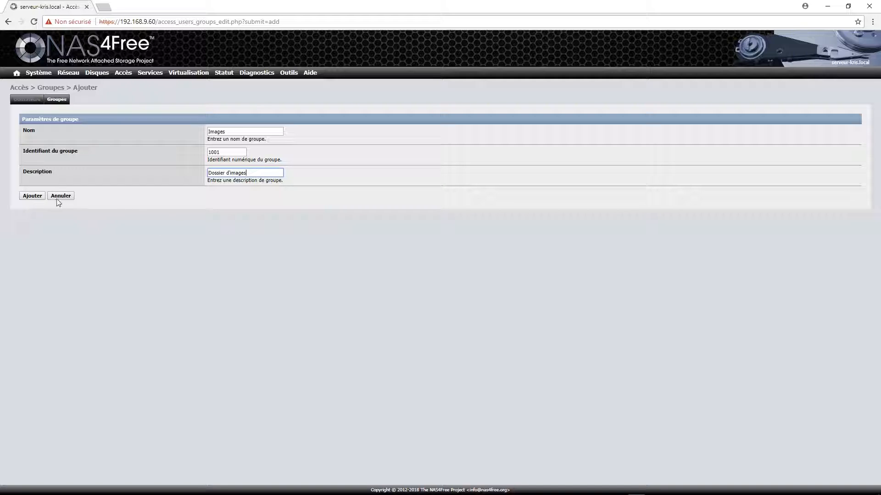
pyautogui.click(37, 196)
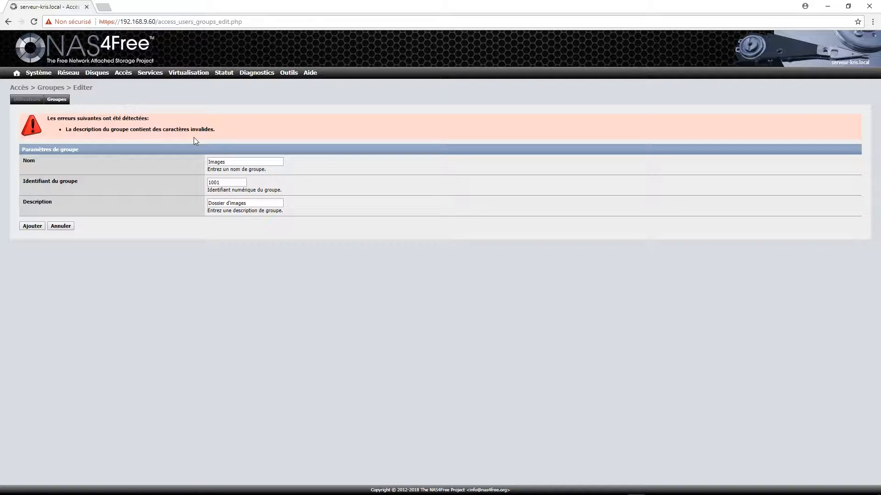
pyautogui.click(254, 203)
pyautogui.press('BackSpace')
pyautogui.press('BackSpace')
pyautogui.click(32, 226)
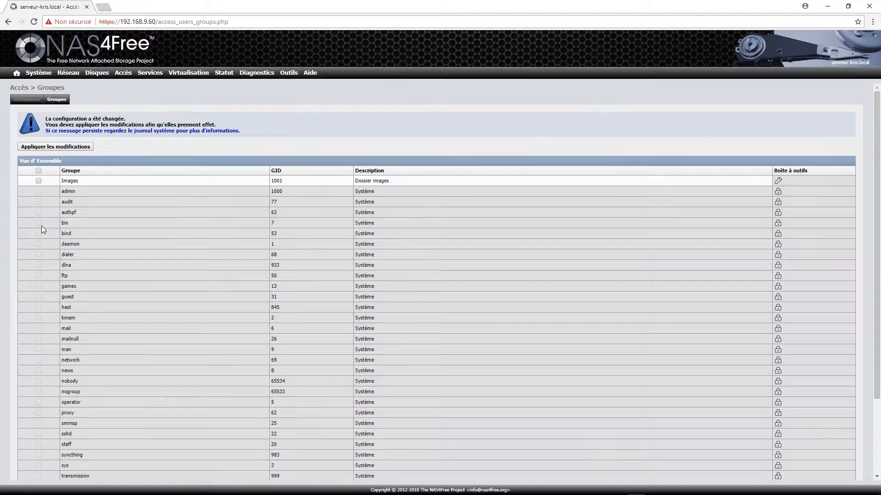
pyautogui.scroll(-3, 736, 185)
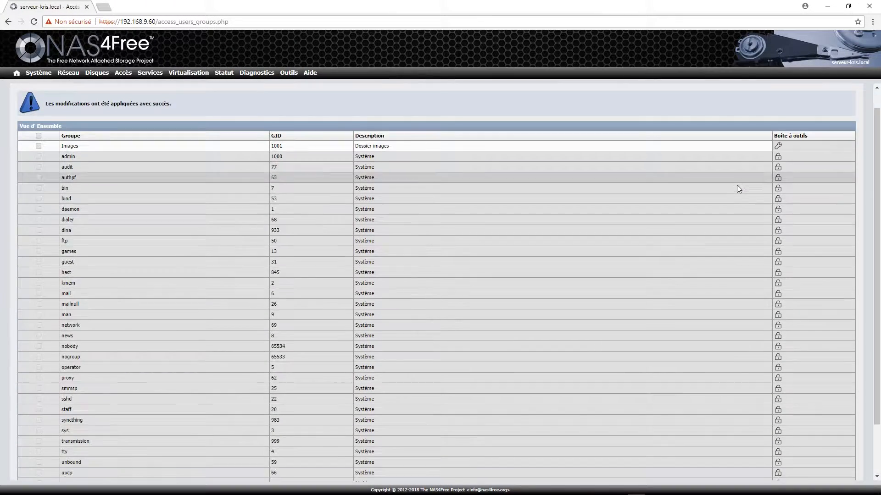
pyautogui.click(777, 455)
# - Add group test with description 'Dossier test' and apply the configuration change
pyautogui.click(225, 131)
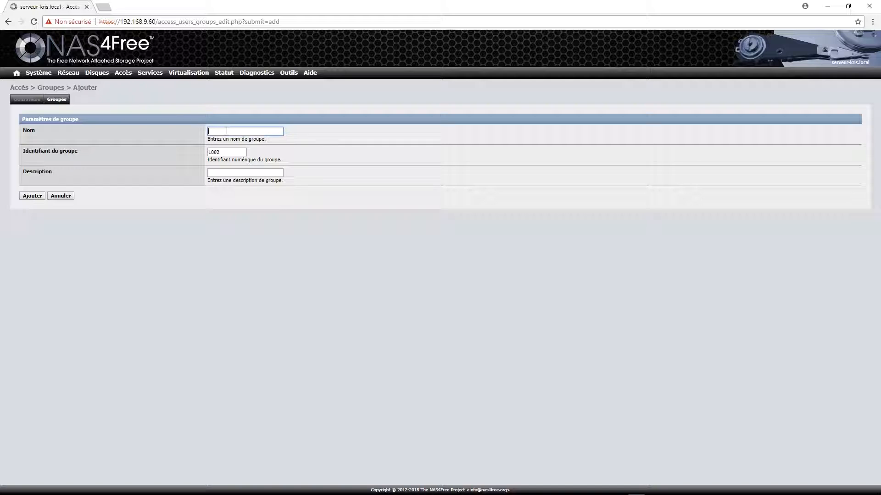
pyautogui.write('test')
pyautogui.click(247, 174)
pyautogui.write('dossier te')
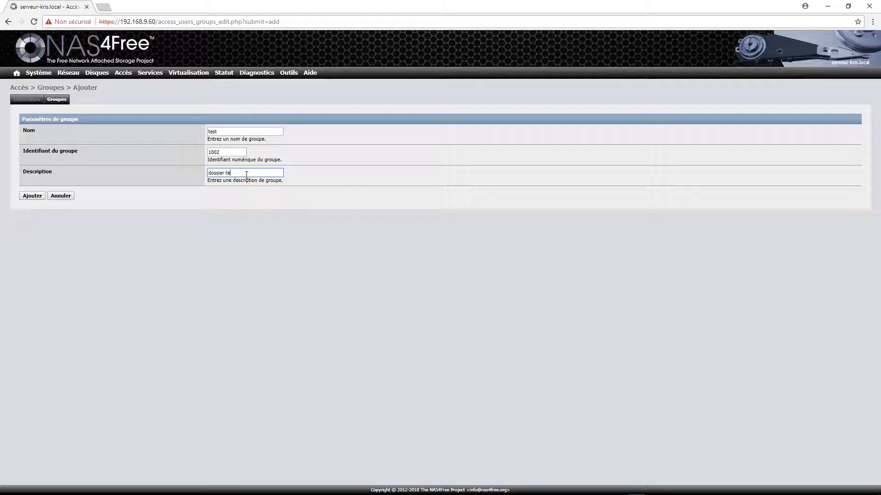
pyautogui.moveTo(211, 179); pyautogui.dragTo(181, 175)
pyautogui.click(211, 173)
pyautogui.press('BackSpace')
pyautogui.write('D')
pyautogui.click(37, 198)
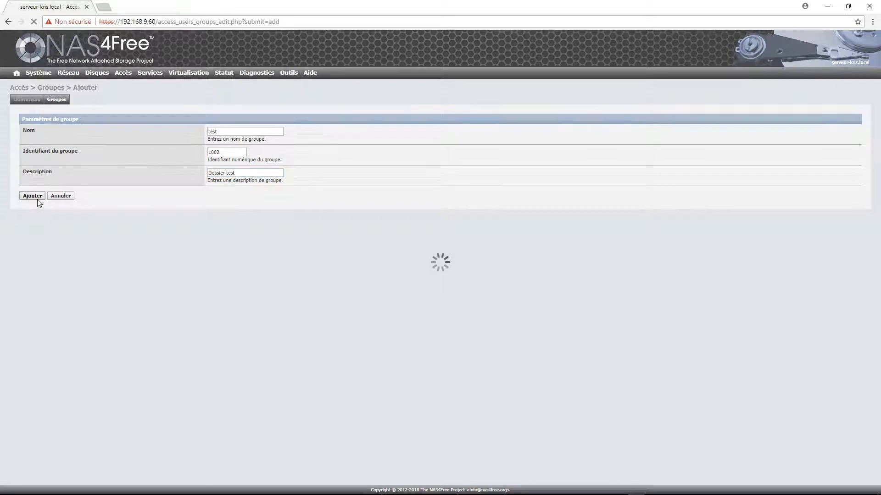
pyautogui.click(67, 152)
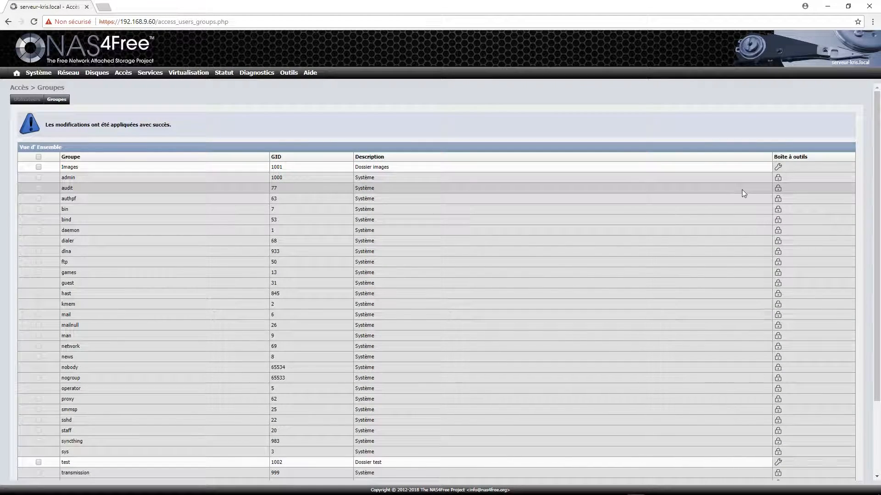
pyautogui.scroll(-3, 753, 199)
# - Add group Videos described 'Dossier videos', dropping the rejected accent from the name
pyautogui.click(777, 456)
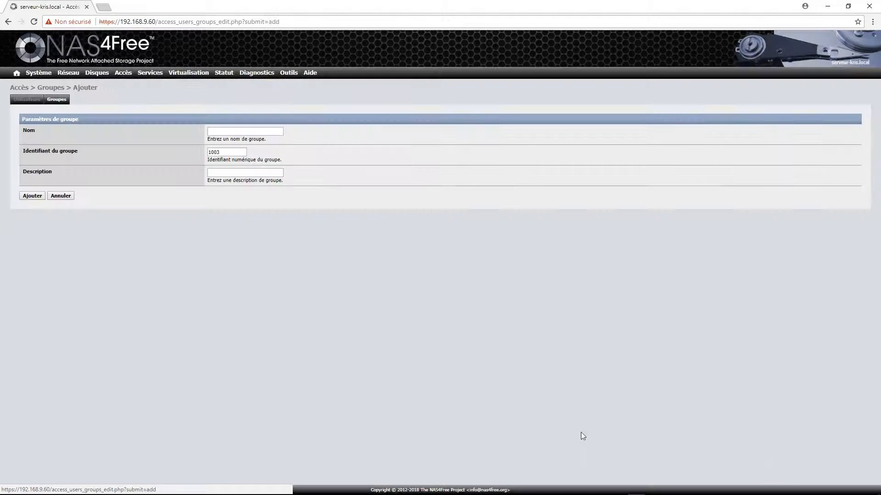
pyautogui.click(243, 132)
pyautogui.write('Vidéos')
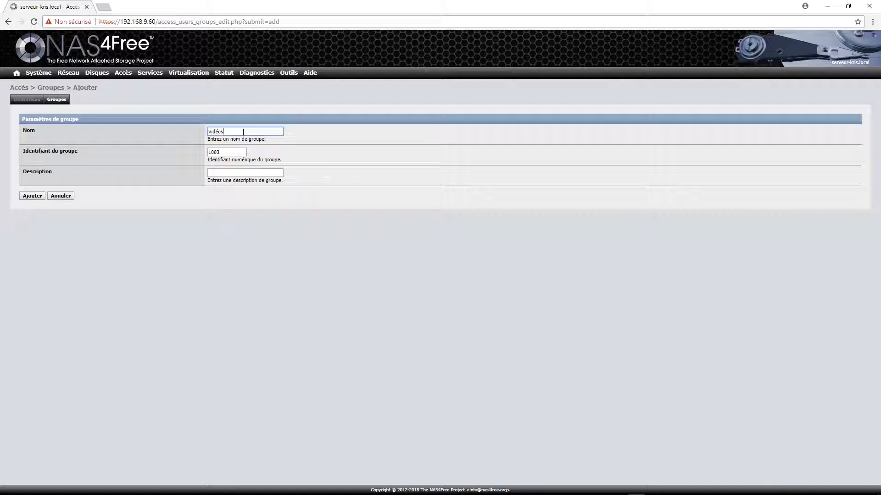
pyautogui.click(236, 173)
pyautogui.write('Dossier vide')
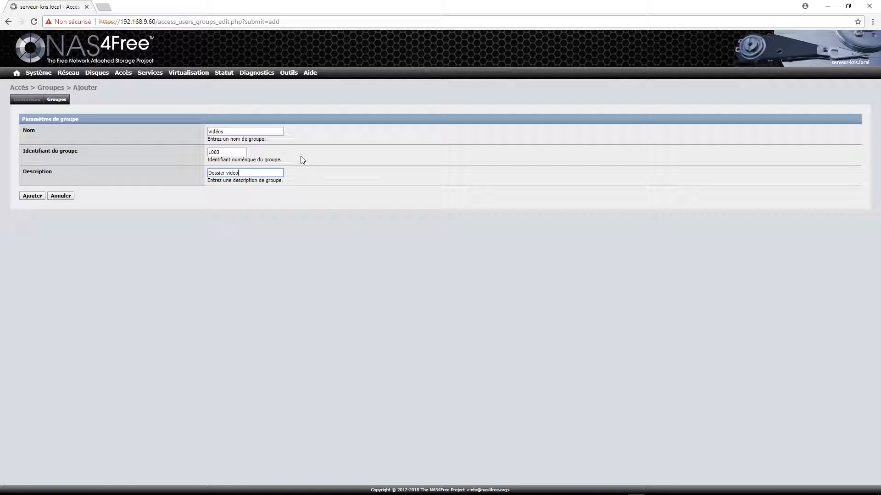
pyautogui.write('os')
pyautogui.click(31, 196)
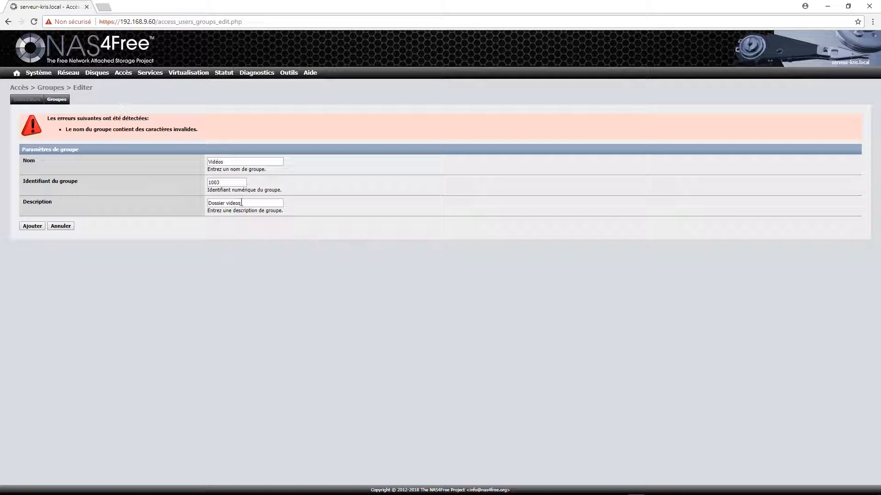
pyautogui.click(250, 204)
pyautogui.click(229, 162)
pyautogui.press('BackSpace')
pyautogui.click(32, 226)
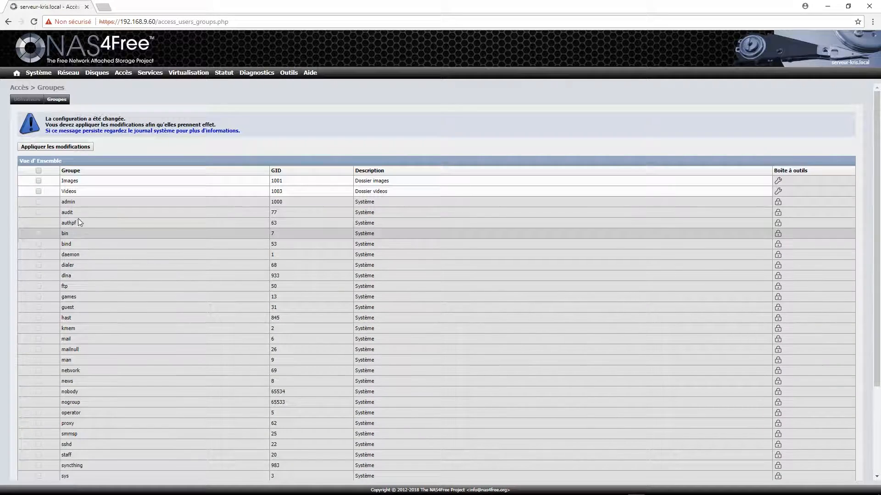
# - Apply the group change and return to the users list
pyautogui.click(57, 146)
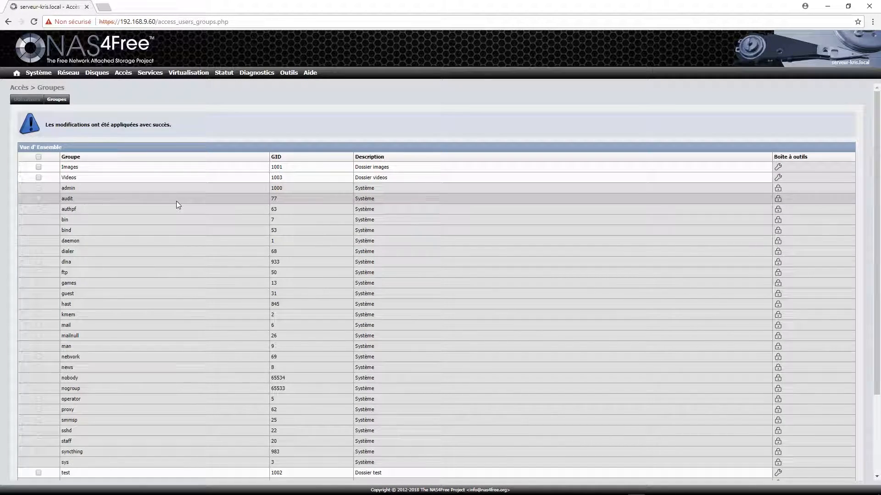
pyautogui.scroll(-3, 174, 202)
pyautogui.scroll(3, 174, 202)
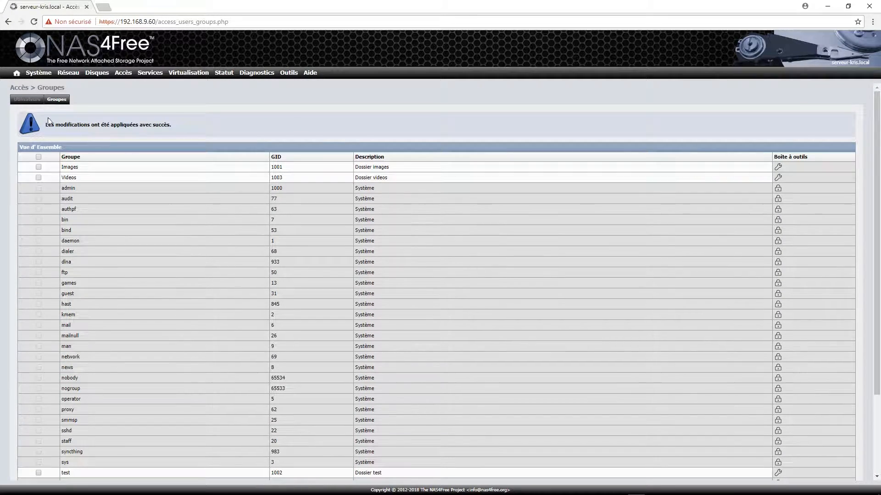
pyautogui.click(26, 99)
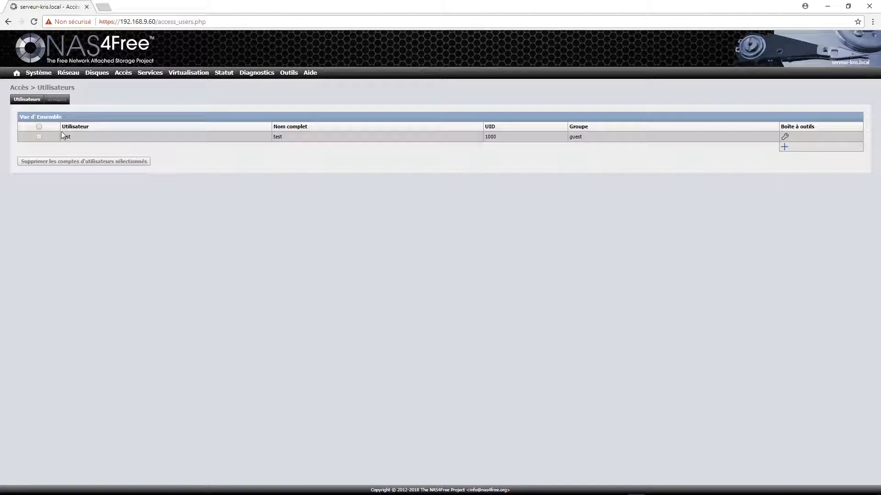
# - Start a new user with login 'Vidéos', full name 'vidéos' and a password entered twice
pyautogui.click(784, 147)
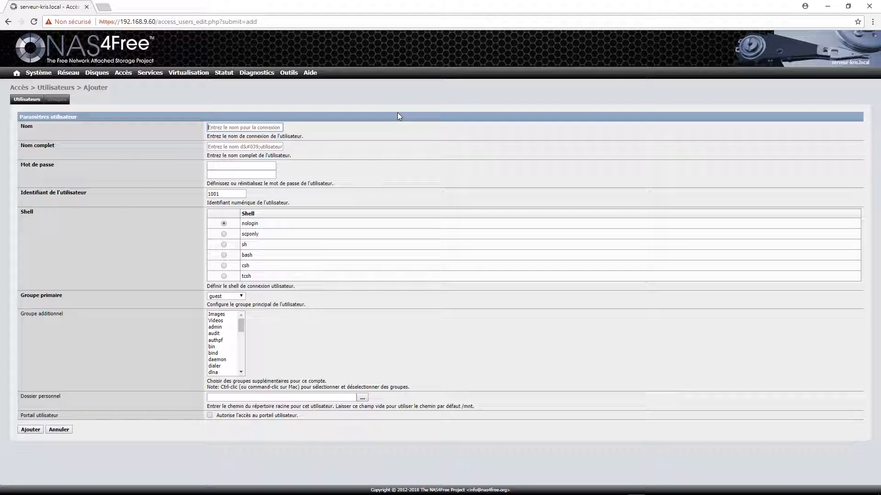
pyautogui.write('Vidéos')
pyautogui.click(235, 147)
pyautogui.write('vidé')
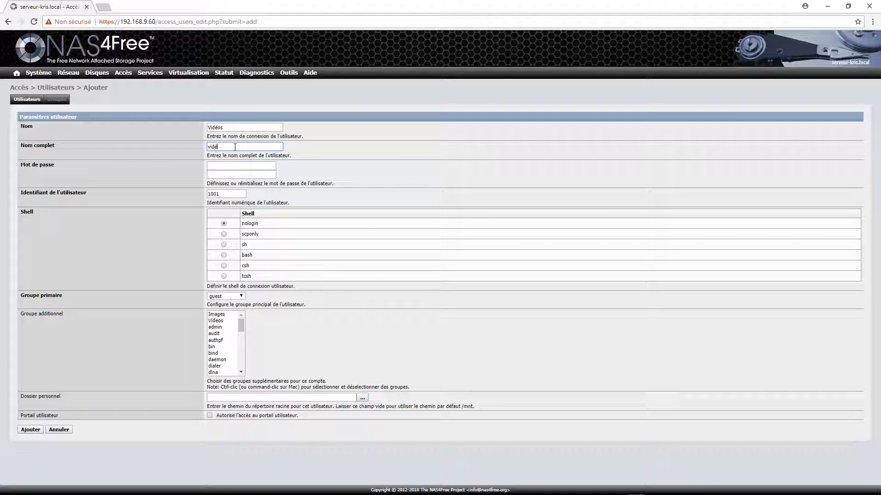
pyautogui.write('os')
pyautogui.click(219, 166)
pyautogui.write('••••••')
pyautogui.press('Tab')
pyautogui.write('••••••')
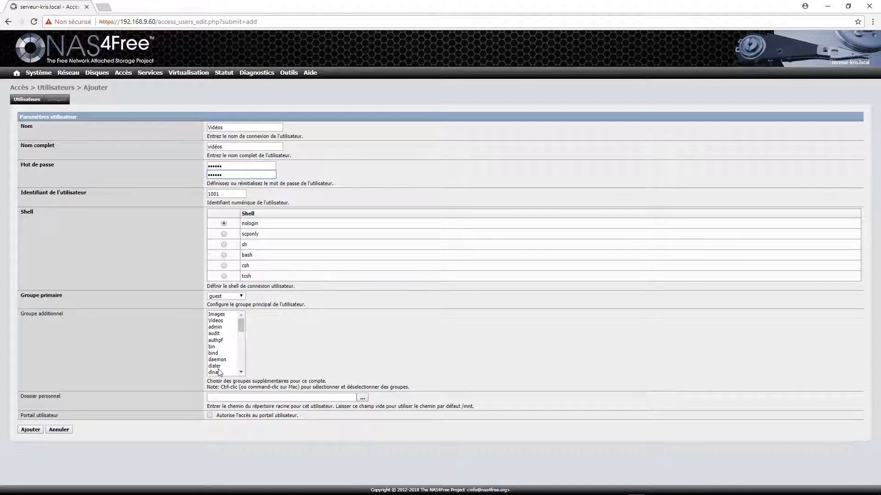
# - Keep guest as primary group, pick Videos and test as additional groups, and submit the user
pyautogui.click(242, 297)
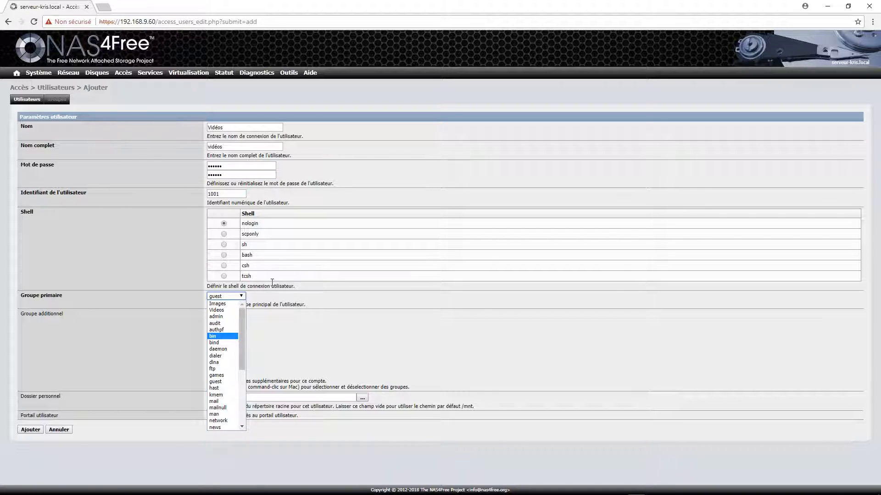
pyautogui.click(187, 373)
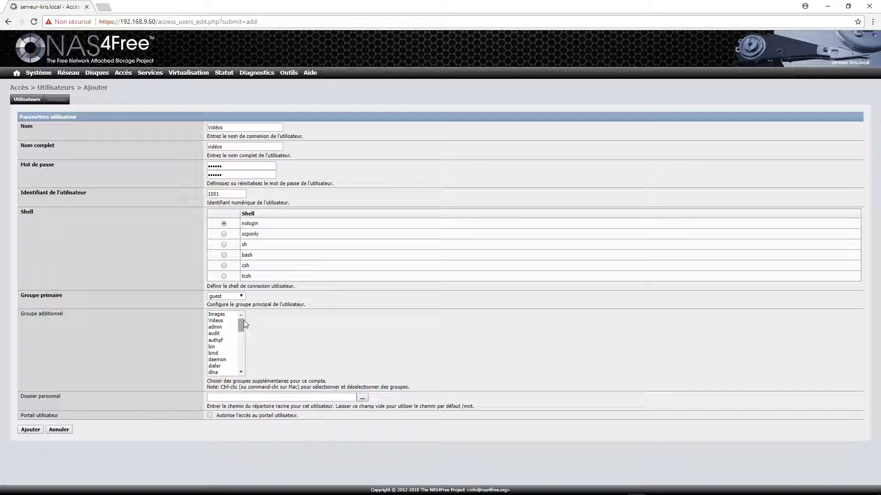
pyautogui.moveTo(243, 321)
pyautogui.mouseDown()
pyautogui.moveTo(239, 340)
pyautogui.moveTo(241, 322)
pyautogui.mouseUp()
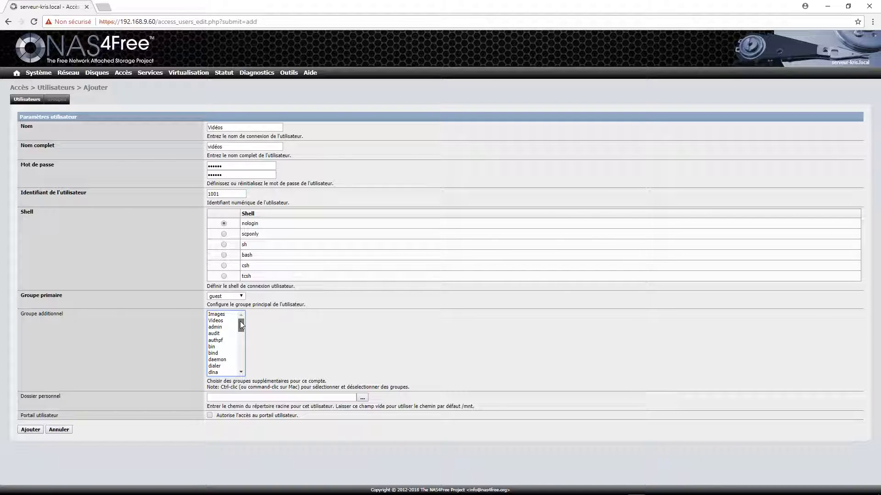
pyautogui.click(234, 322)
pyautogui.moveTo(241, 324); pyautogui.dragTo(242, 359)
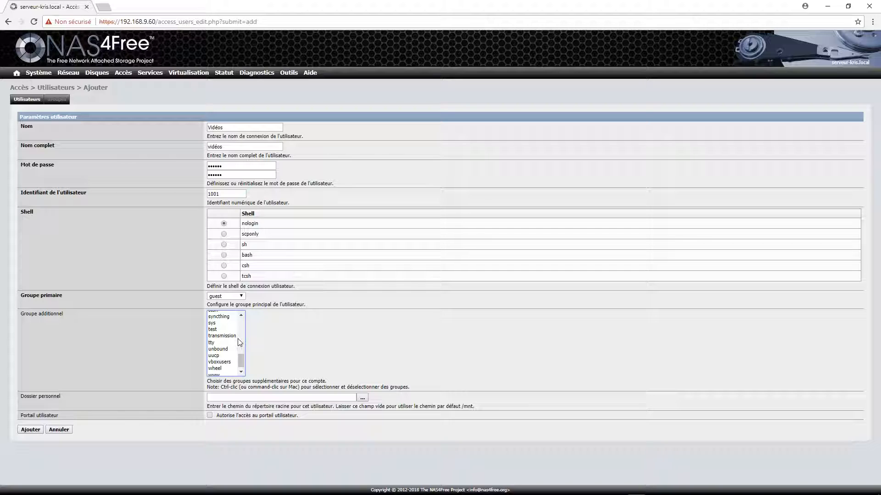
pyautogui.click(215, 330)
pyautogui.moveTo(241, 362); pyautogui.dragTo(246, 327)
pyautogui.click(219, 328)
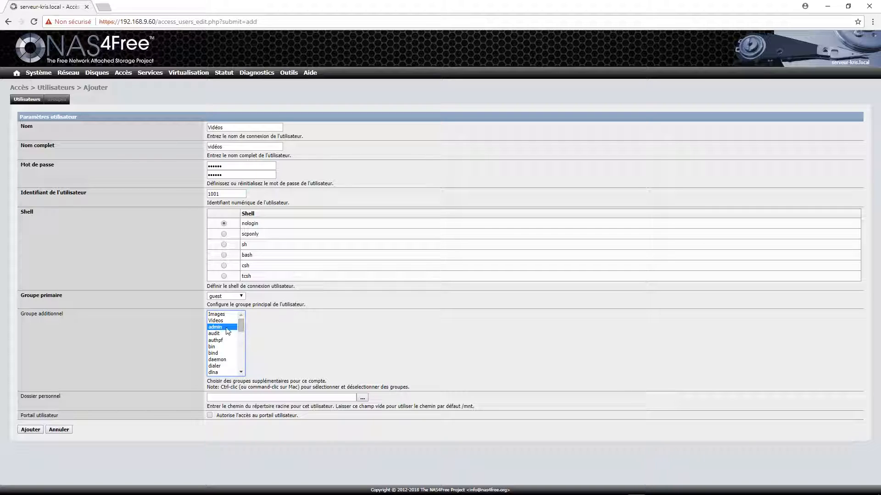
pyautogui.click(219, 322)
pyautogui.moveTo(240, 327); pyautogui.dragTo(241, 364)
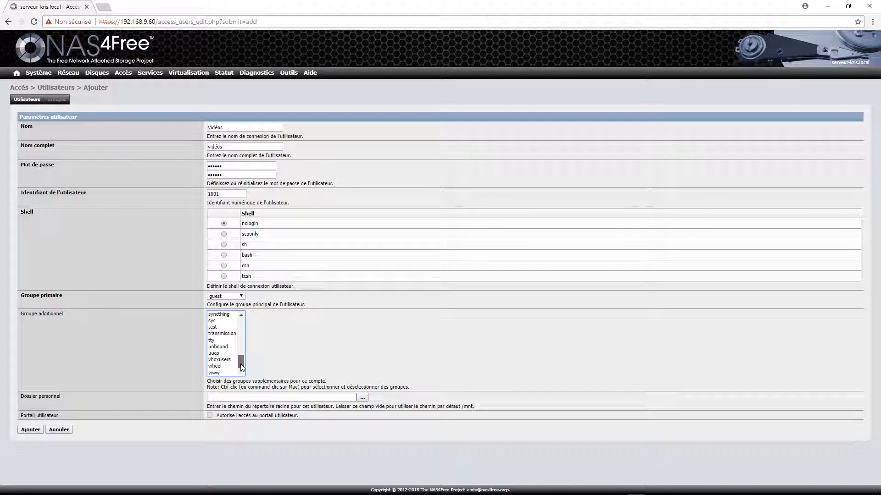
pyautogui.click(217, 328)
pyautogui.moveTo(241, 362); pyautogui.dragTo(241, 319)
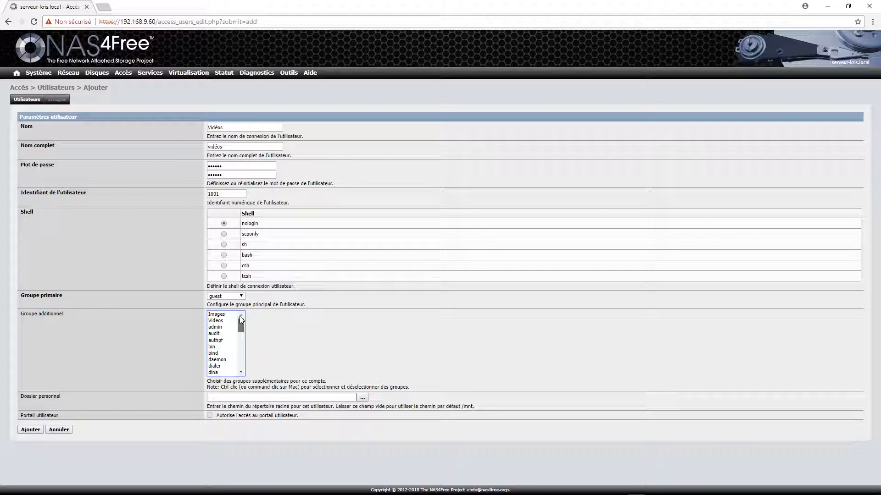
pyautogui.click(221, 322)
pyautogui.moveTo(241, 321); pyautogui.dragTo(242, 362)
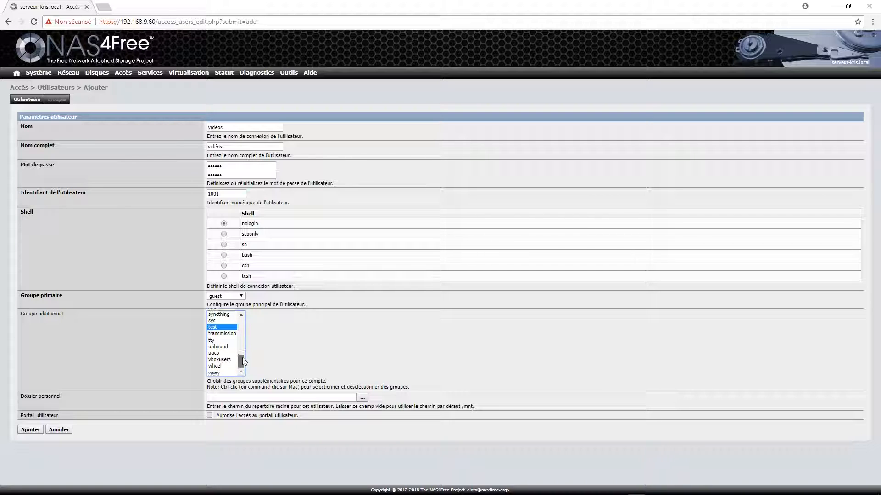
pyautogui.click(35, 430)
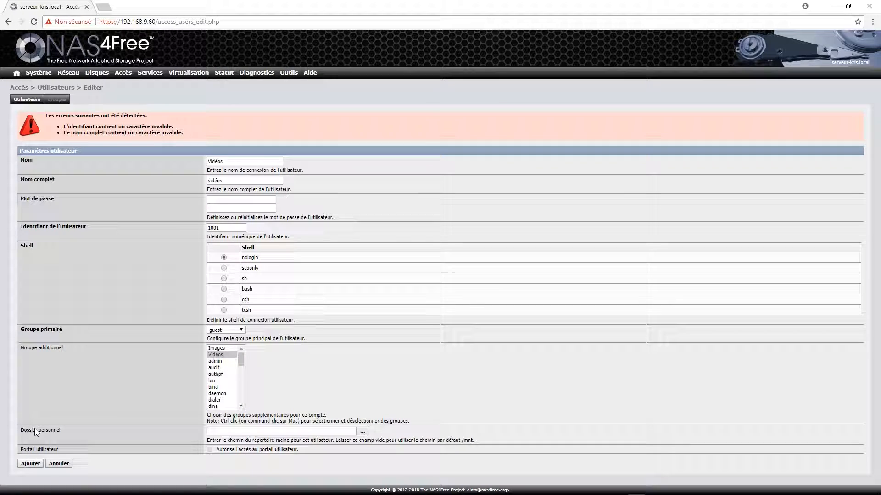
# - Correct the login name to 'video' without the accent or trailing s
pyautogui.click(219, 158)
pyautogui.press('BackSpace')
pyautogui.press('BackSpace')
pyautogui.press('BackSpace')
pyautogui.press('BackSpace')
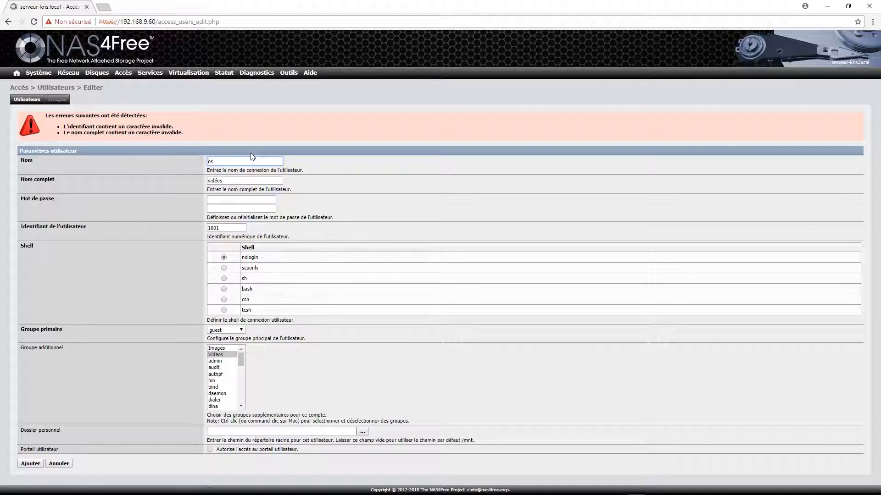
pyautogui.write('vide')
pyautogui.click(262, 160)
pyautogui.press('BackSpace')
# - Fix the full name to 'video', re-enter both passwords and save the user
pyautogui.click(232, 181)
pyautogui.press('BackSpace')
pyautogui.click(227, 200)
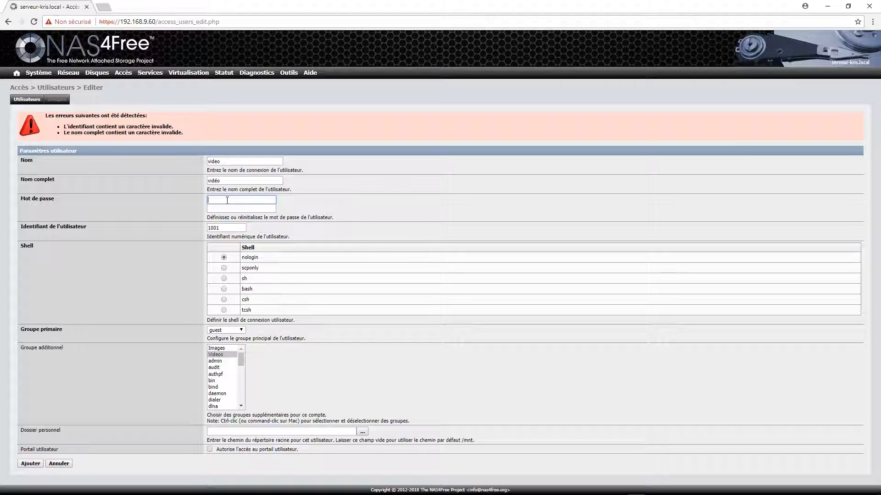
pyautogui.write('•••••')
pyautogui.press('Tab')
pyautogui.write('•••••')
pyautogui.click(246, 180)
pyautogui.press('Left')
pyautogui.write('e')
pyautogui.click(38, 464)
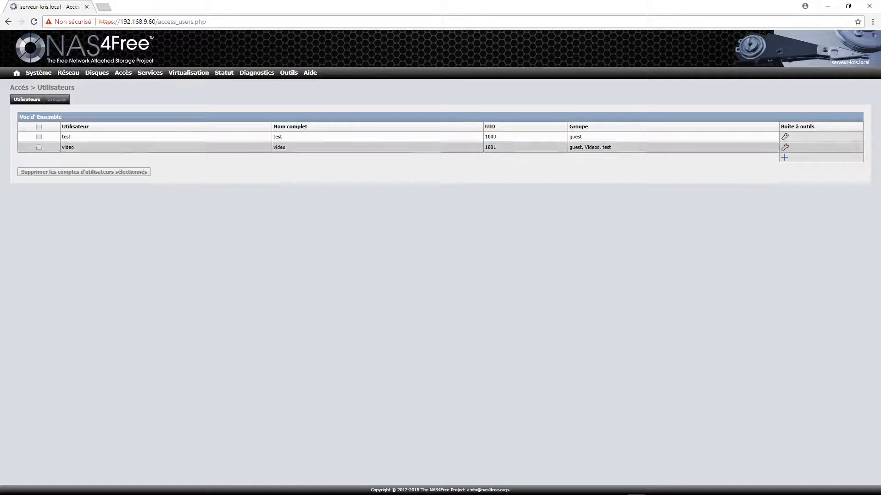
pyautogui.click(785, 157)
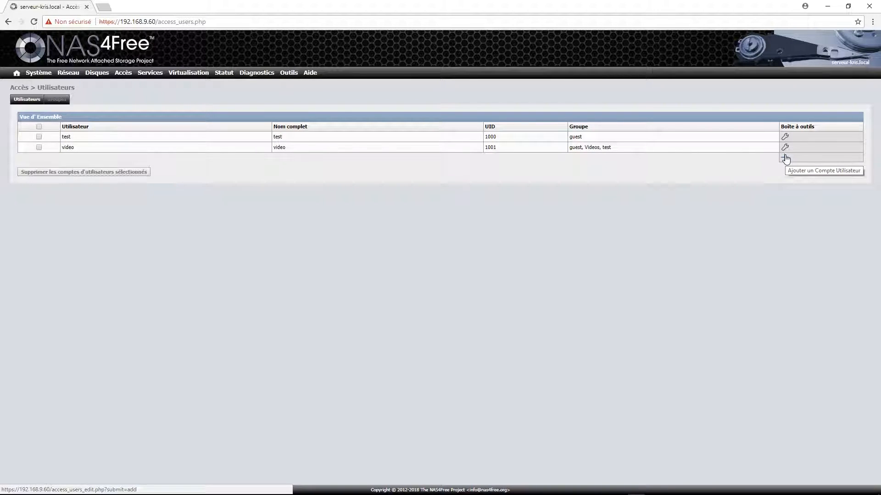
# - Fill in login name 'admin', full name 'admin' and both password fields for the new user
pyautogui.click(241, 127)
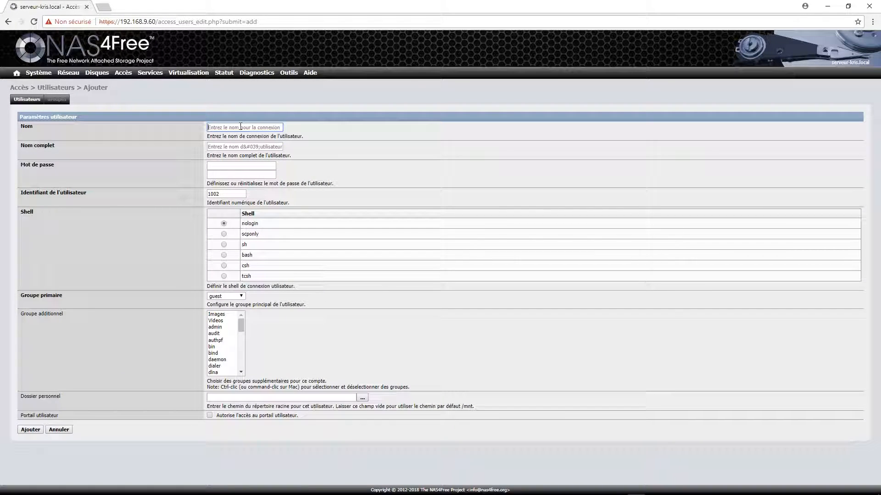
pyautogui.write('admin')
pyautogui.click(247, 146)
pyautogui.write('adm')
pyautogui.press('Tab')
pyautogui.write('admin')
pyautogui.press('Tab')
pyautogui.write('adm')
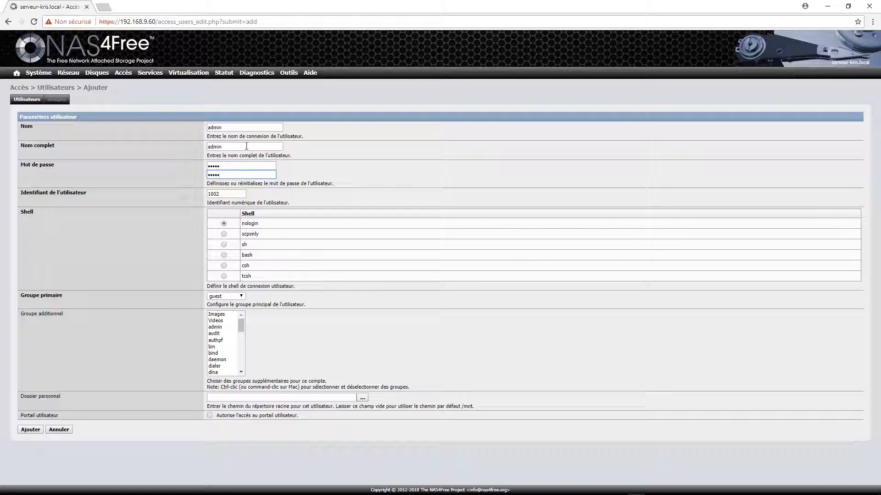
# - Keep guest as primary group, add Videos and Images groups, then create the user and apply changes
pyautogui.click(241, 296)
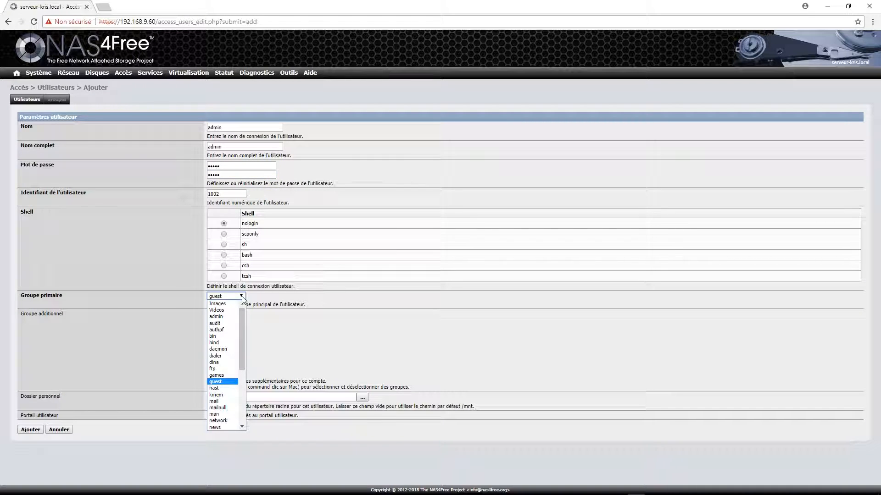
pyautogui.click(244, 296)
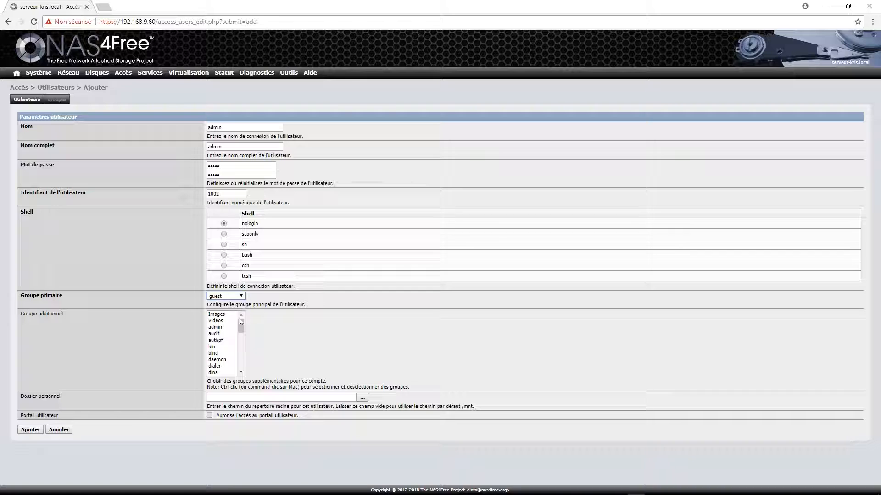
pyautogui.click(220, 322)
pyautogui.moveTo(241, 322)
pyautogui.mouseDown()
pyautogui.moveTo(238, 354)
pyautogui.moveTo(235, 311)
pyautogui.mouseUp()
pyautogui.keyDown('ctrl'); pyautogui.click(228, 315); pyautogui.keyUp('ctrl')
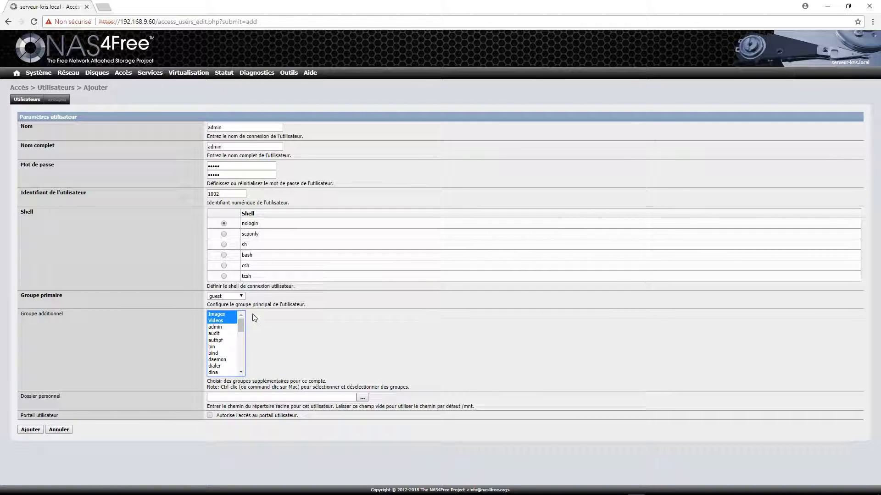
pyautogui.click(31, 430)
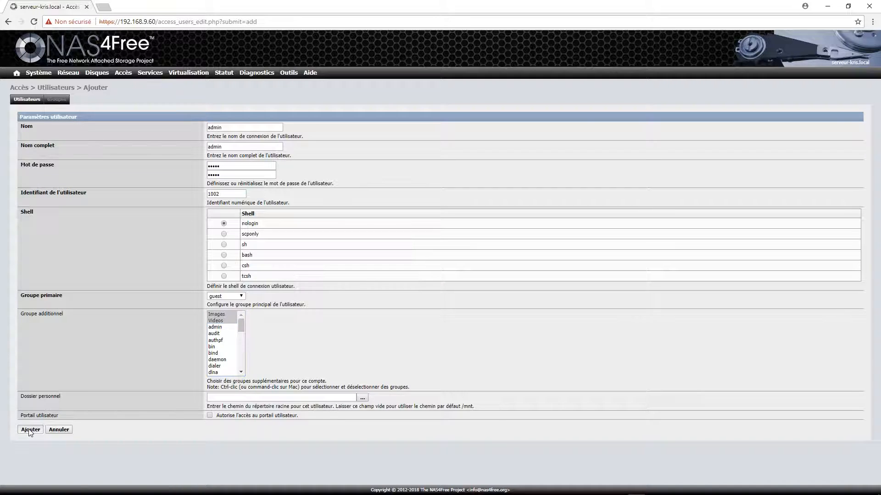
pyautogui.click(74, 147)
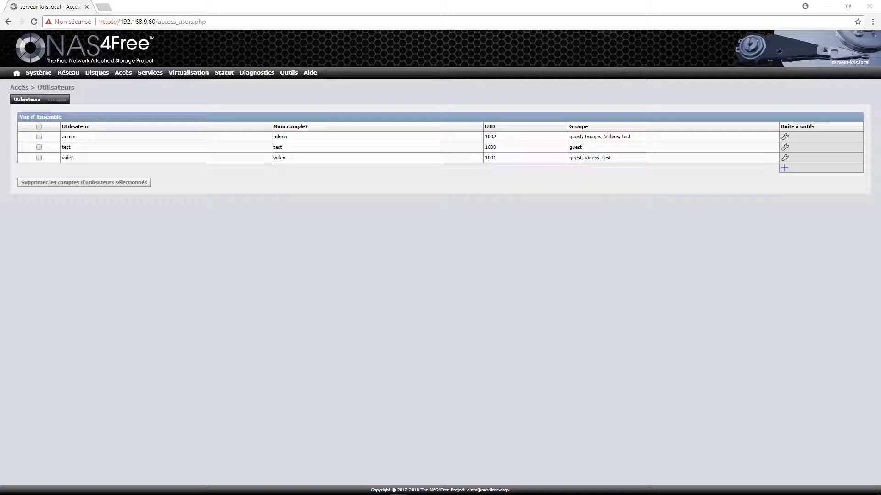
pyautogui.moveTo(880, 184); pyautogui.dragTo(213, 166)
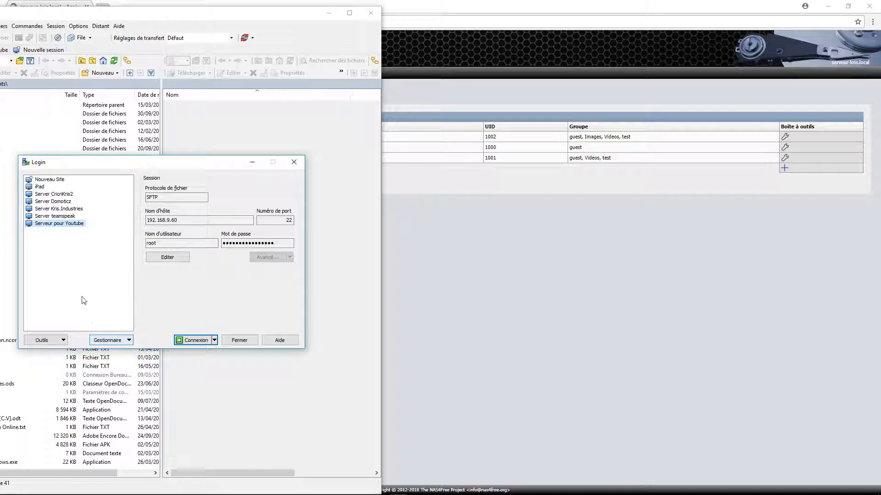
# - Connect to the saved Serveur pour Youtube site, updating the host key and replacing the saved password
pyautogui.click(54, 181)
pyautogui.click(167, 221)
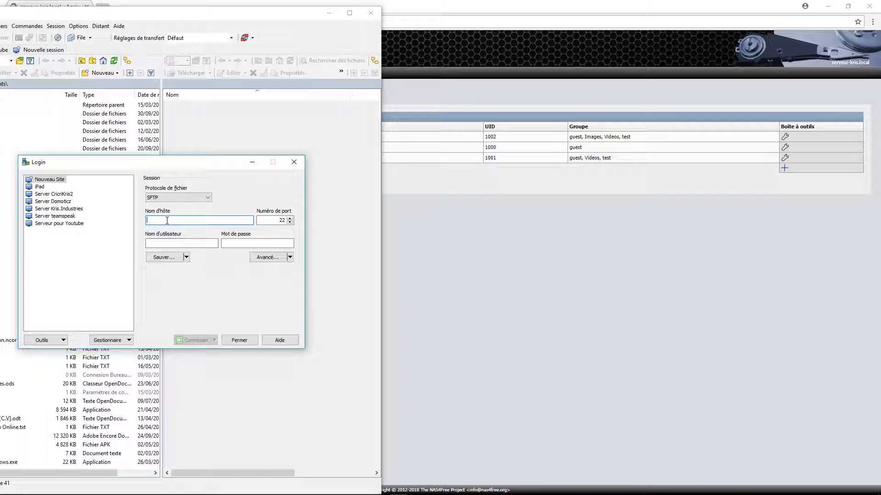
pyautogui.write('192.168.9.6')
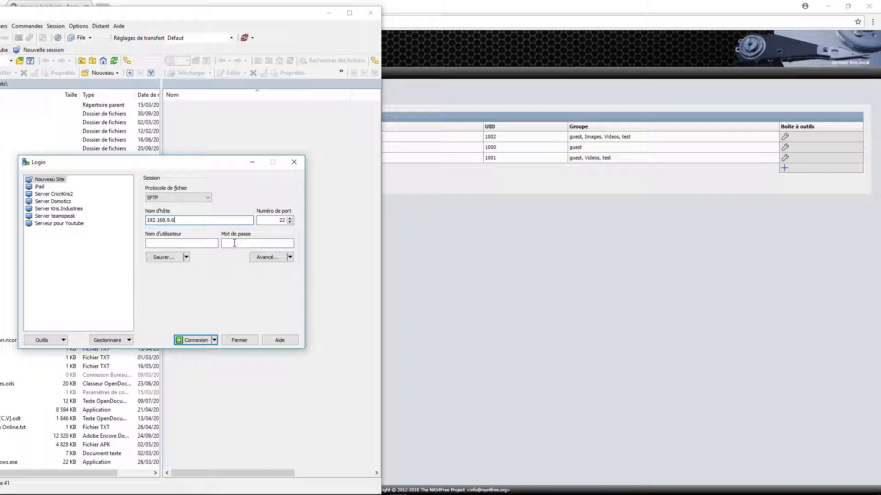
pyautogui.click(235, 243)
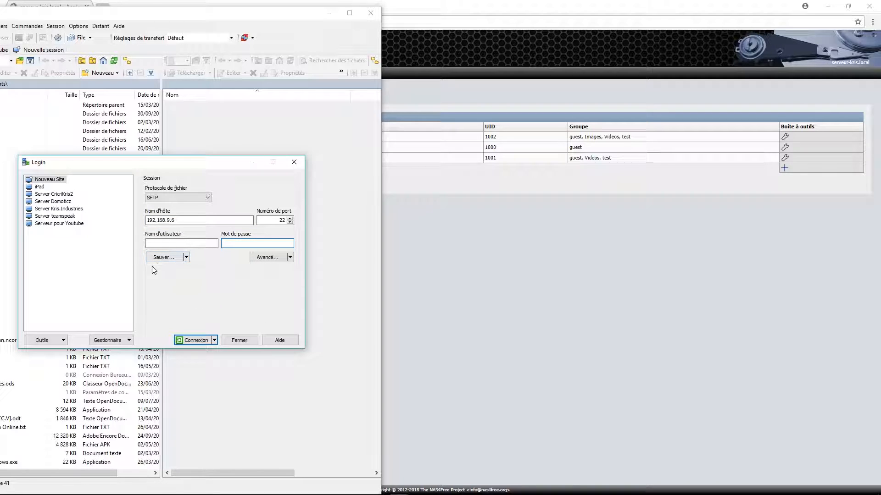
pyautogui.click(42, 224)
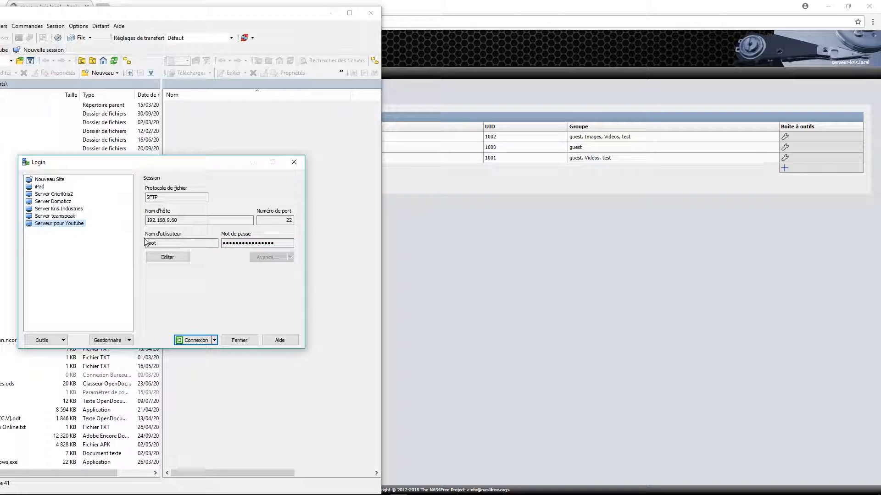
pyautogui.click(194, 340)
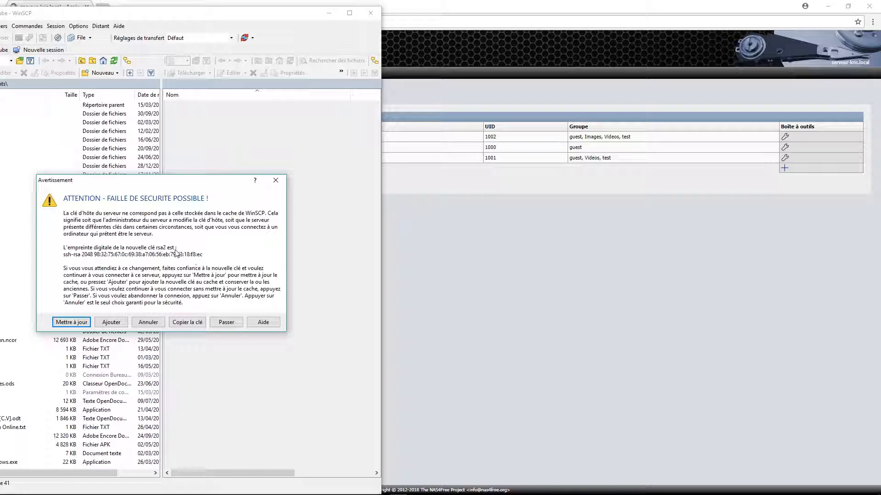
pyautogui.click(71, 323)
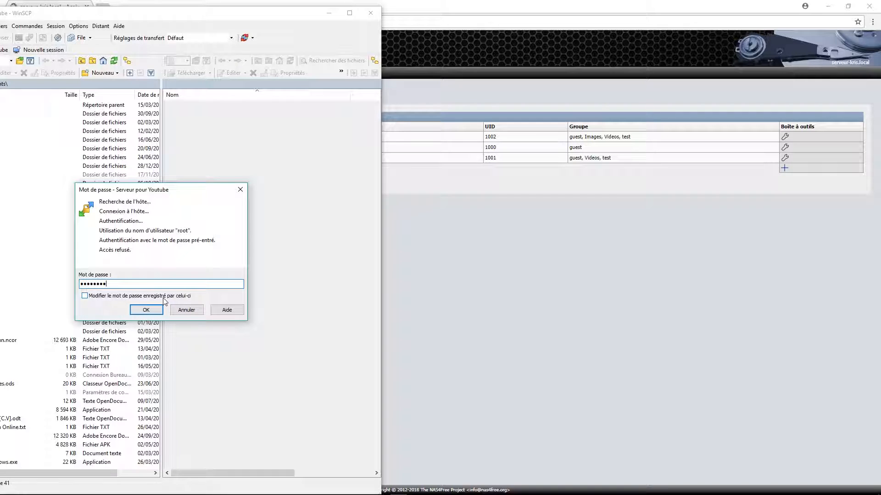
pyautogui.click(143, 297)
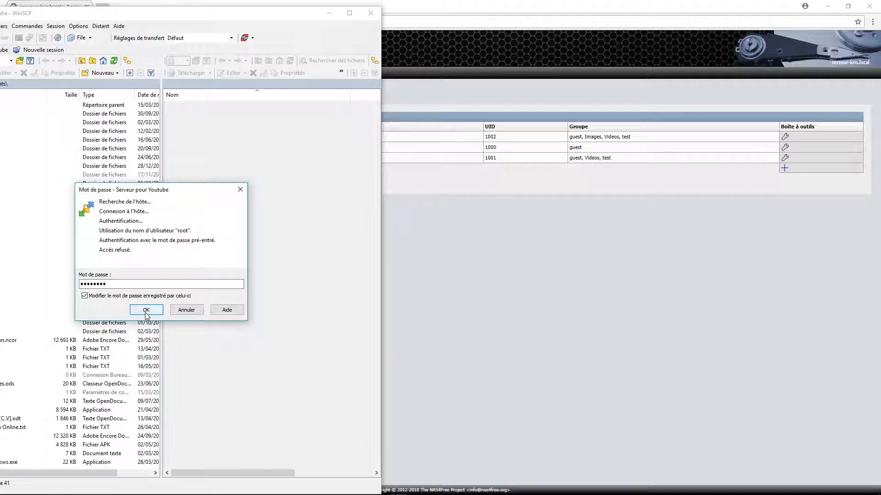
pyautogui.click(146, 310)
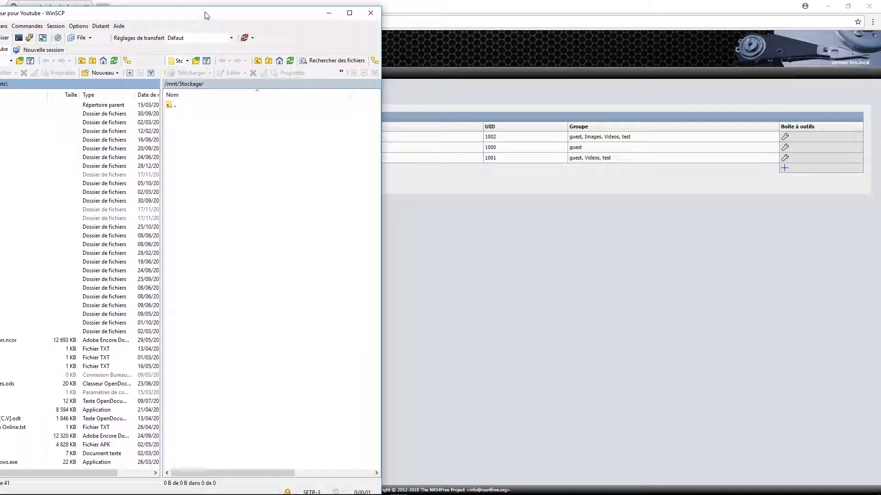
pyautogui.moveTo(206, 18); pyautogui.dragTo(228, 15)
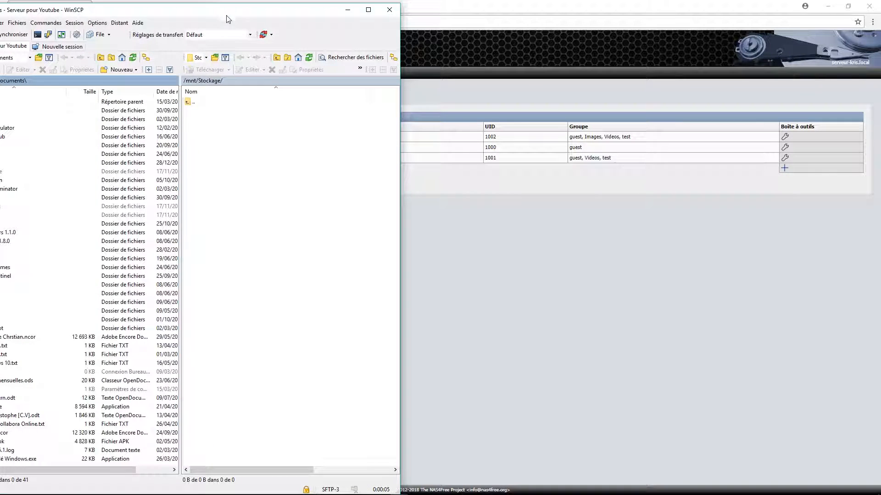
pyautogui.doubleClick(188, 102)
pyautogui.click(191, 81)
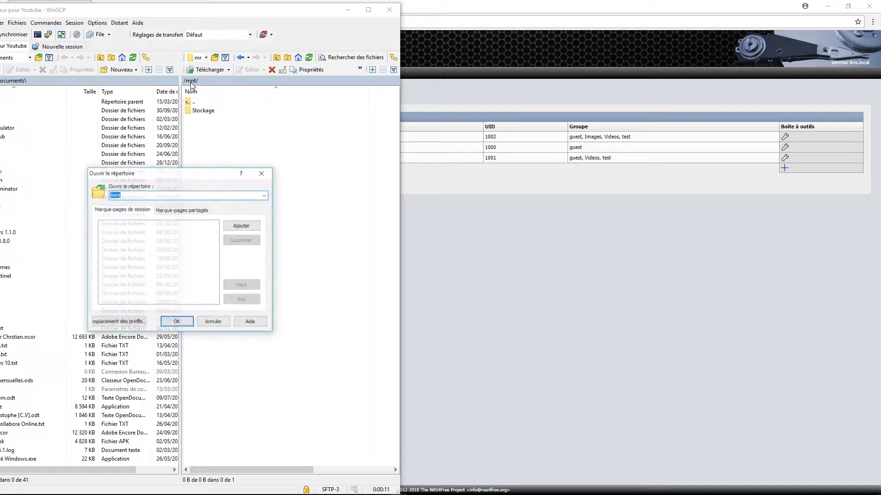
pyautogui.click(213, 322)
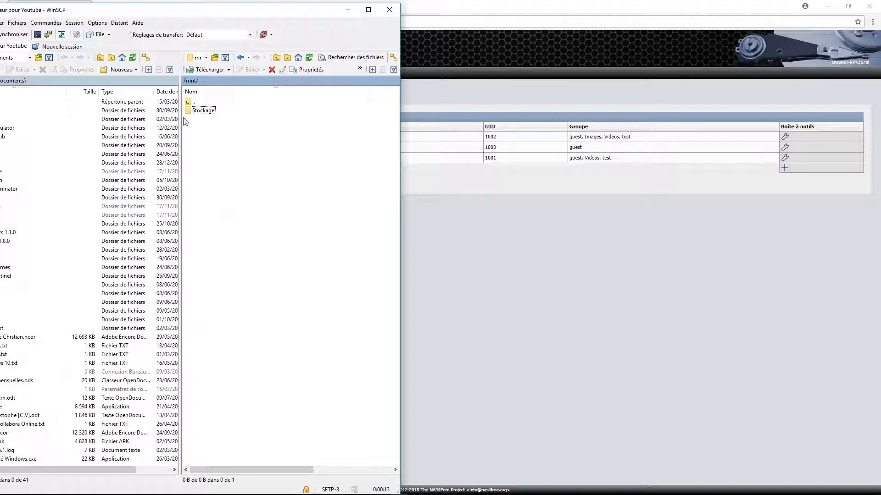
pyautogui.doubleClick(189, 102)
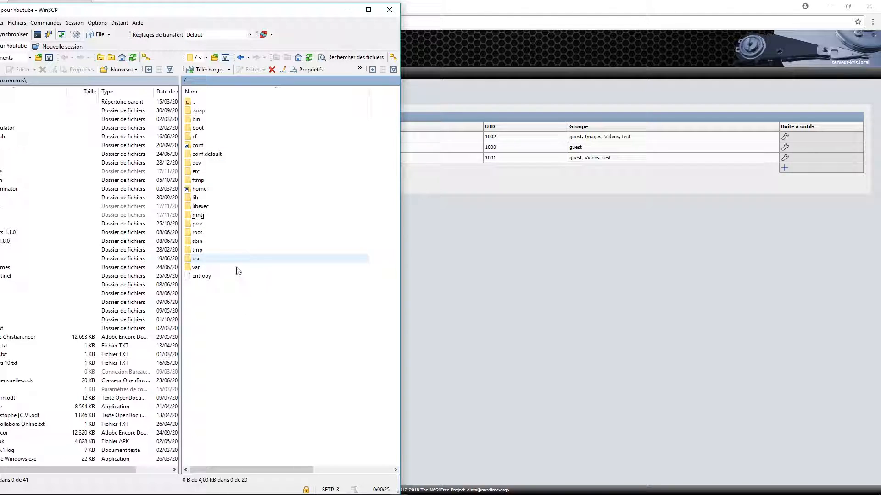
pyautogui.doubleClick(227, 259)
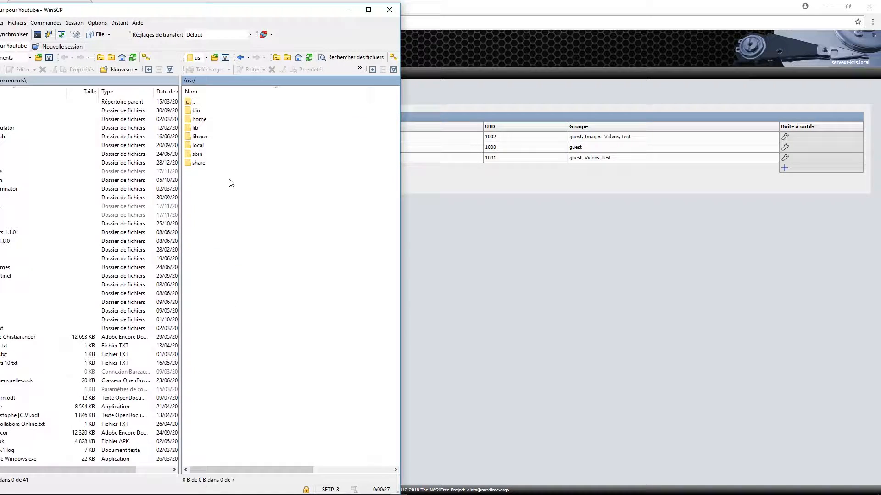
pyautogui.doubleClick(222, 146)
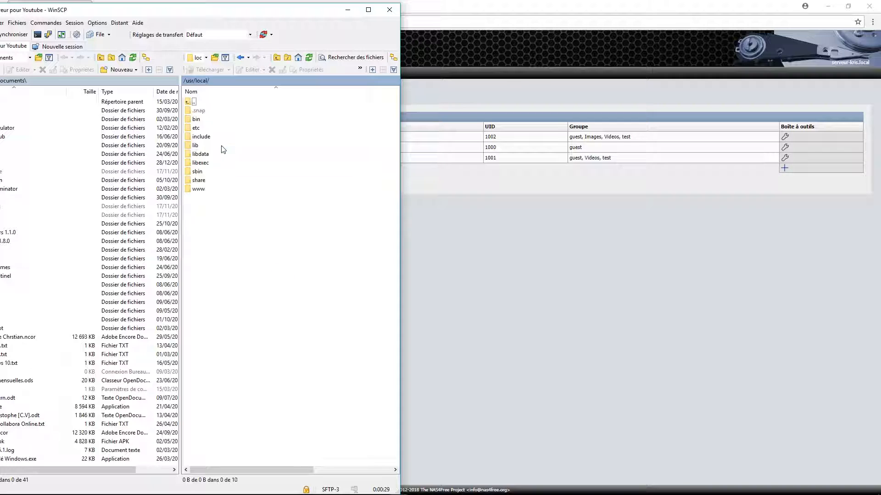
pyautogui.doubleClick(216, 189)
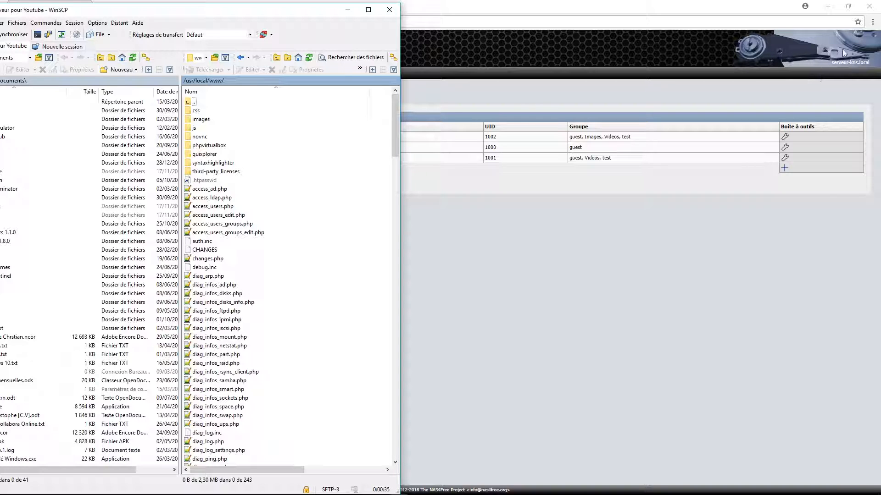
# - Go back up to the root and open /mnt/Stockage in the remote panel
pyautogui.moveTo(394, 121); pyautogui.dragTo(375, 90)
pyautogui.doubleClick(192, 102)
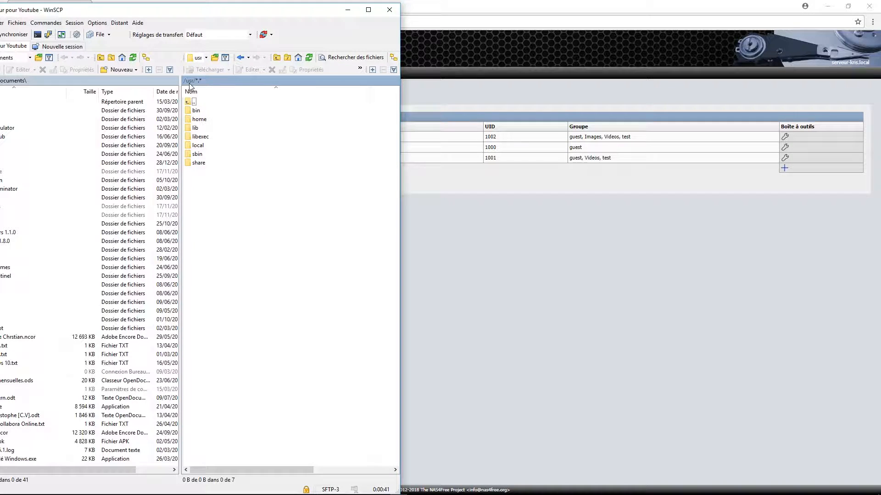
pyautogui.click(189, 84)
pyautogui.click(219, 321)
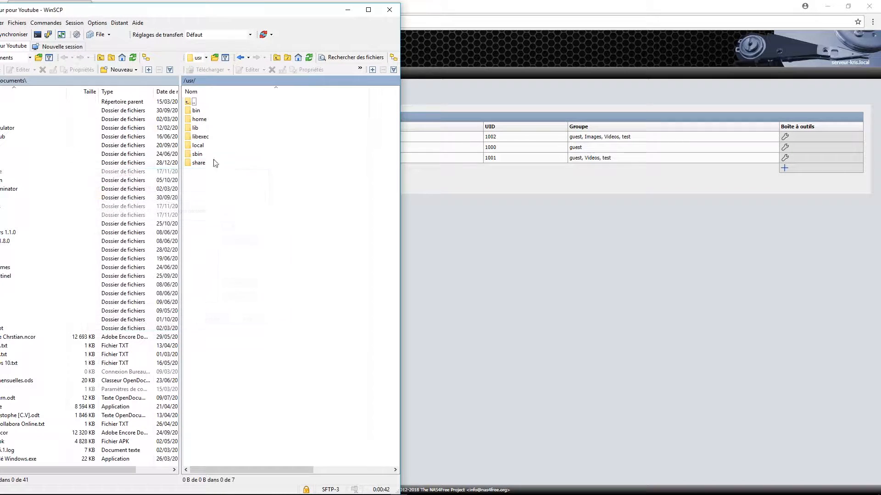
pyautogui.doubleClick(189, 102)
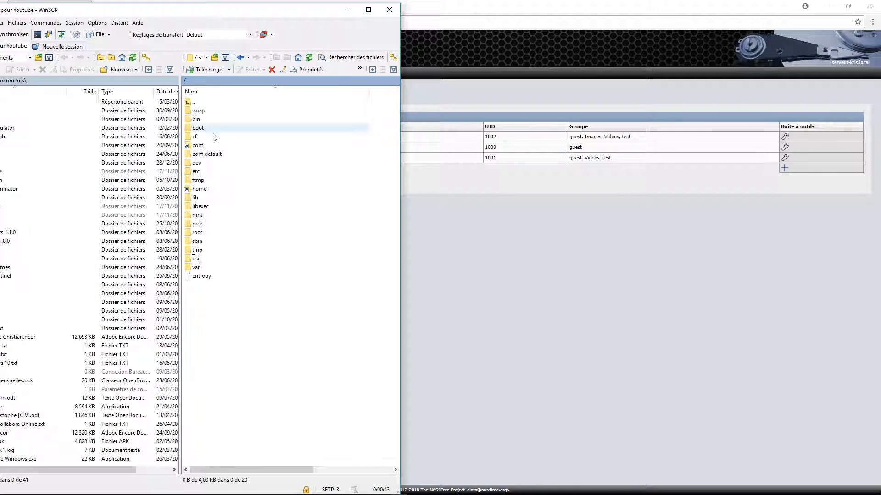
pyautogui.doubleClick(200, 216)
pyautogui.doubleClick(207, 111)
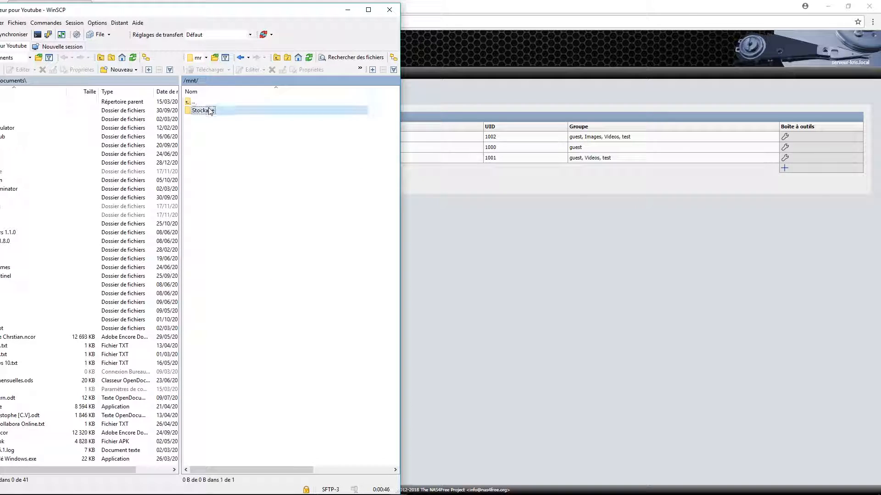
# - Create the folder Vidéos in the remote /mnt/Stockage directory
pyautogui.rightClick(220, 151)
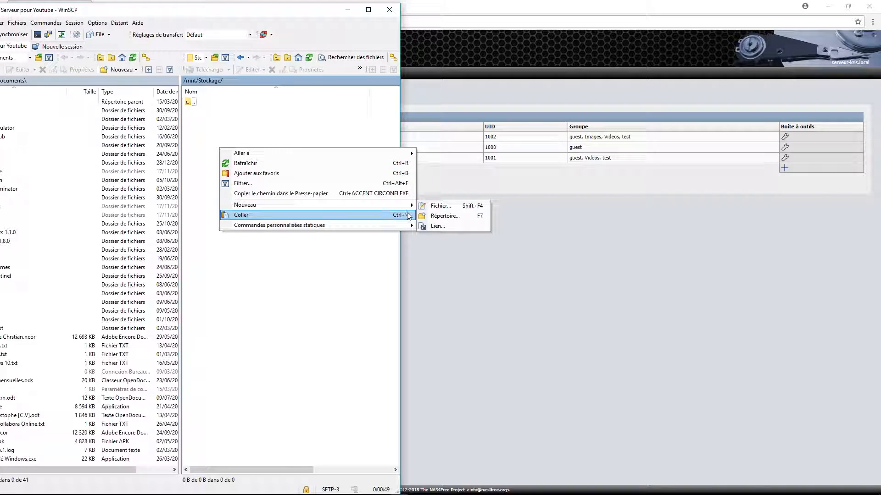
pyautogui.click(444, 216)
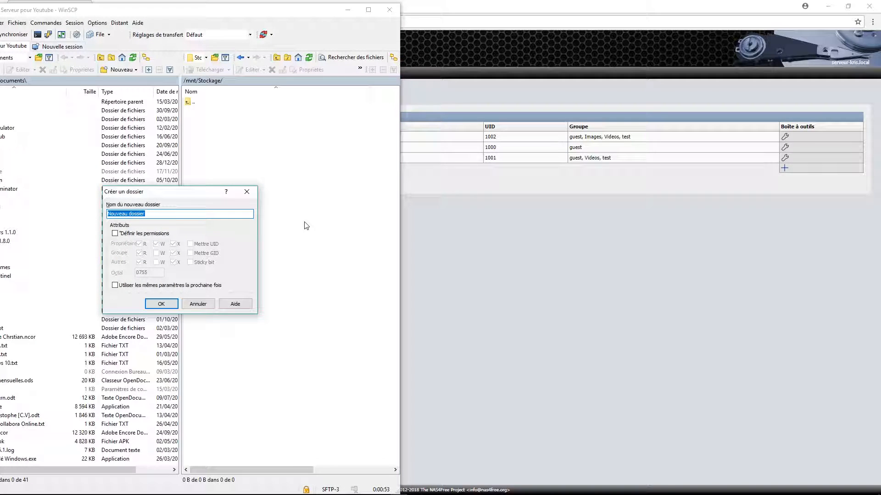
pyautogui.write('Vidéos')
pyautogui.press('Return')
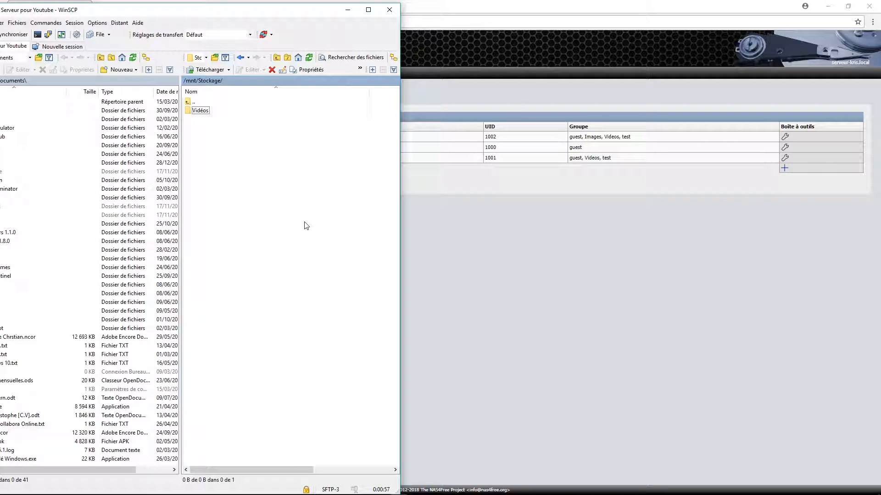
# - Create a second remote folder named Images
pyautogui.rightClick(287, 212)
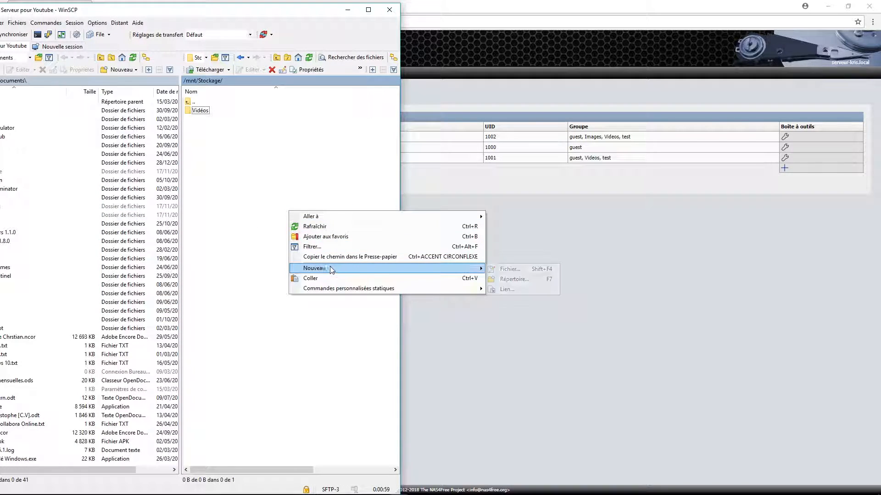
pyautogui.click(250, 219)
pyautogui.rightClick(250, 220)
pyautogui.moveTo(294, 274)
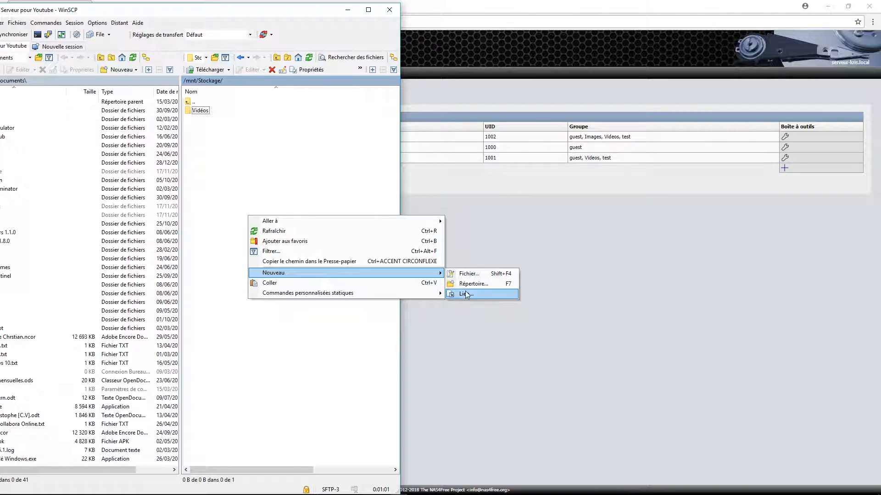
pyautogui.click(469, 284)
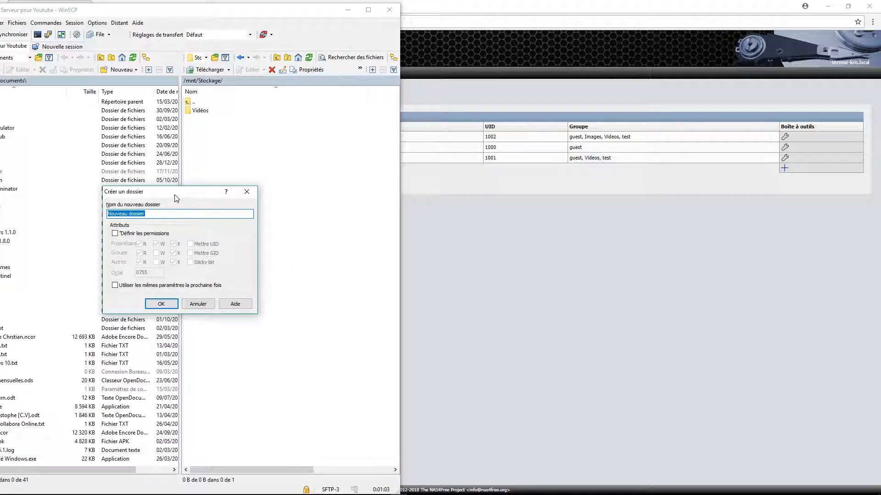
pyautogui.moveTo(175, 195); pyautogui.dragTo(265, 197)
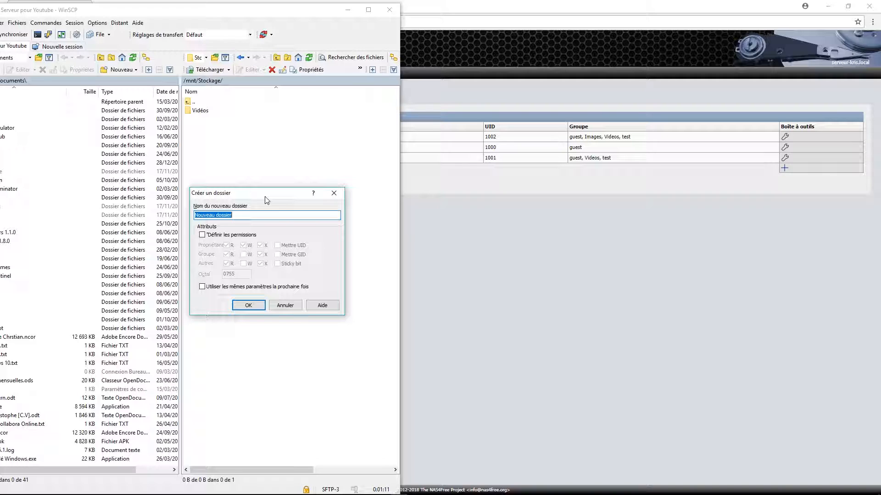
pyautogui.write('Images')
pyautogui.press('Return')
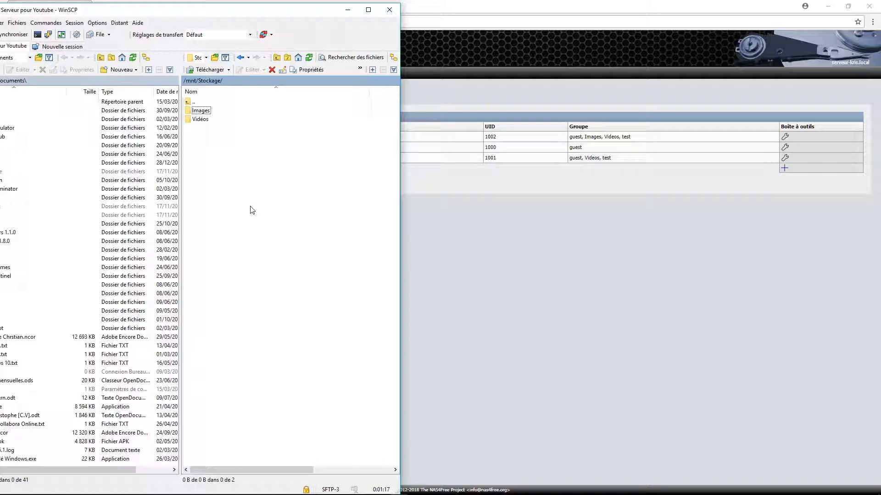
# - Create a third remote folder named Test
pyautogui.rightClick(233, 199)
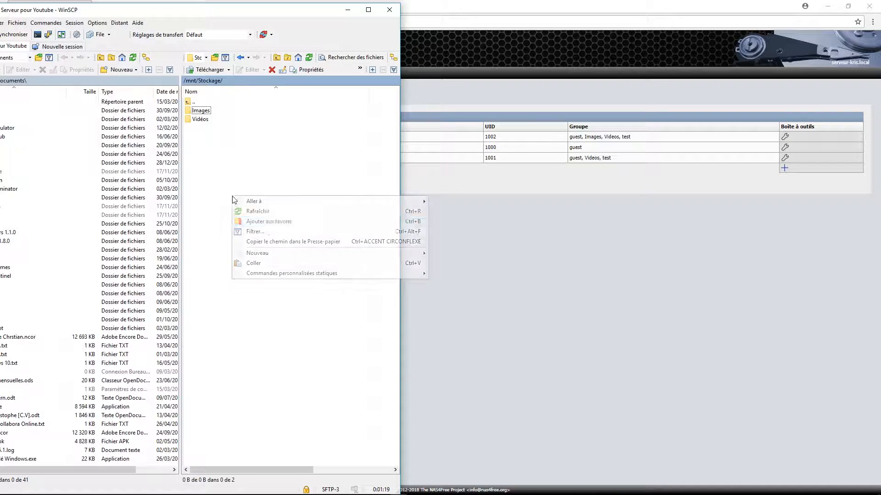
pyautogui.moveTo(300, 253)
pyautogui.click(452, 264)
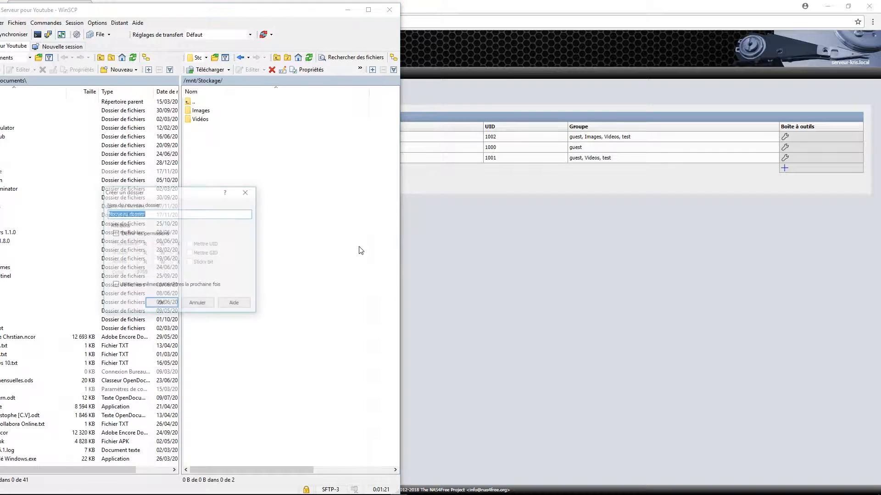
pyautogui.write('Test')
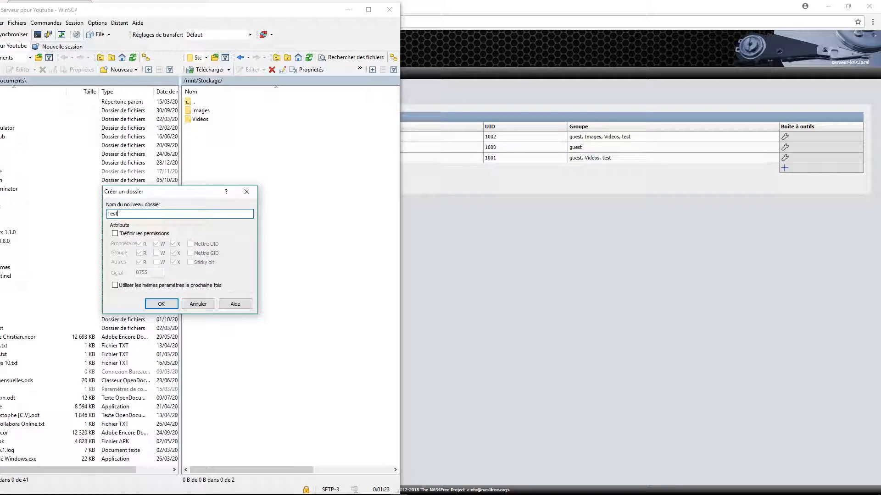
pyautogui.click(171, 305)
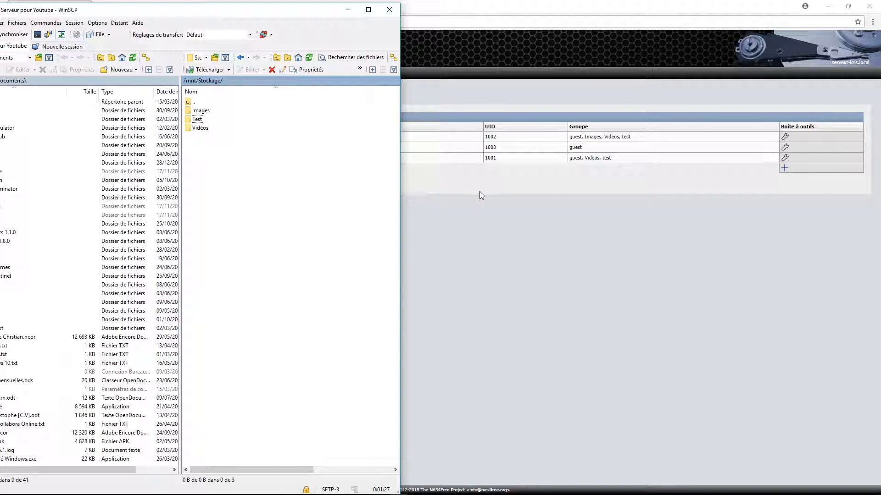
# - Show NAS4Free's Accès > Groupes list in a browser window placed right of WinSCP
pyautogui.click(625, 246)
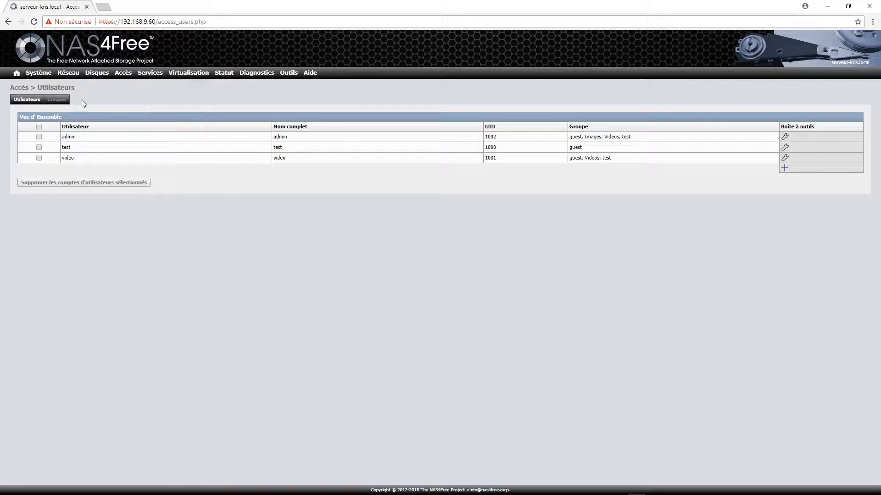
pyautogui.click(63, 102)
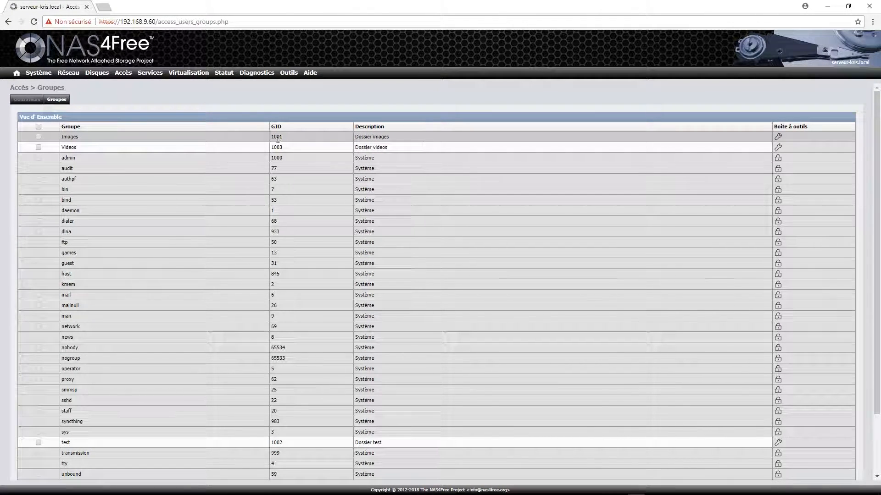
pyautogui.moveTo(350, 4); pyautogui.dragTo(880, 46)
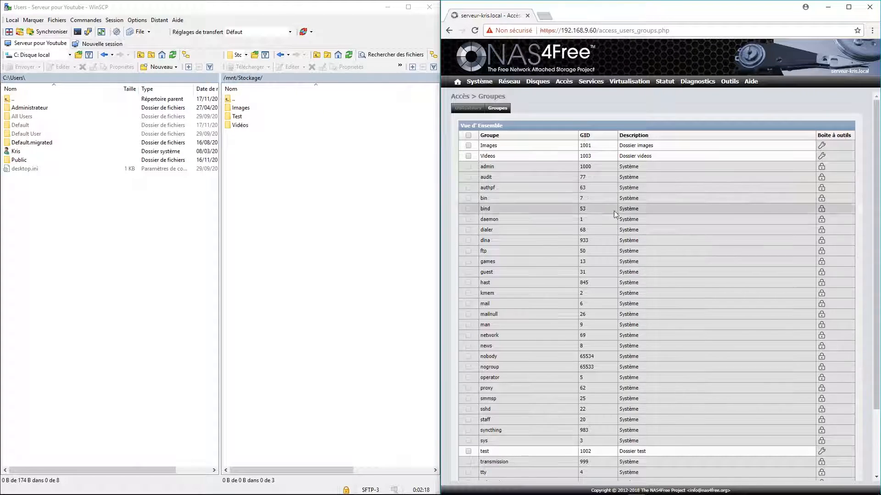
pyautogui.click(243, 108)
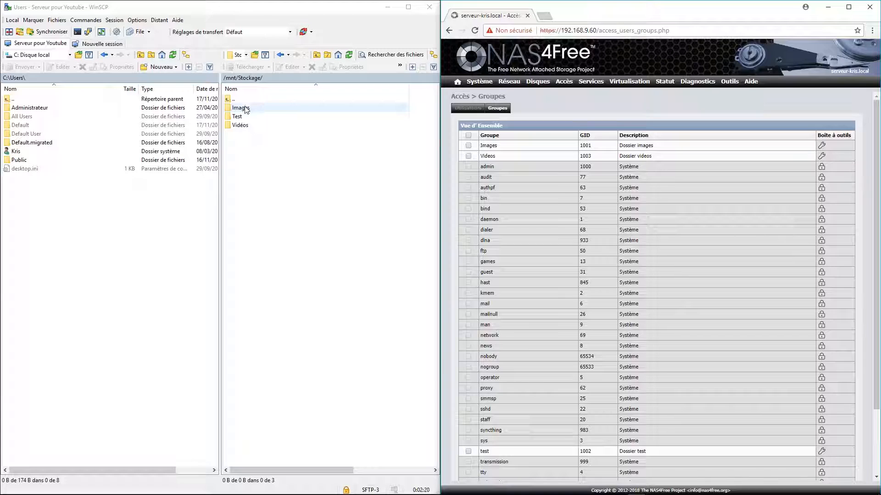
# - Open the Images folder's properties (owner root, group wheel, 0755) and show NAS4Free's users list
pyautogui.rightClick(244, 107)
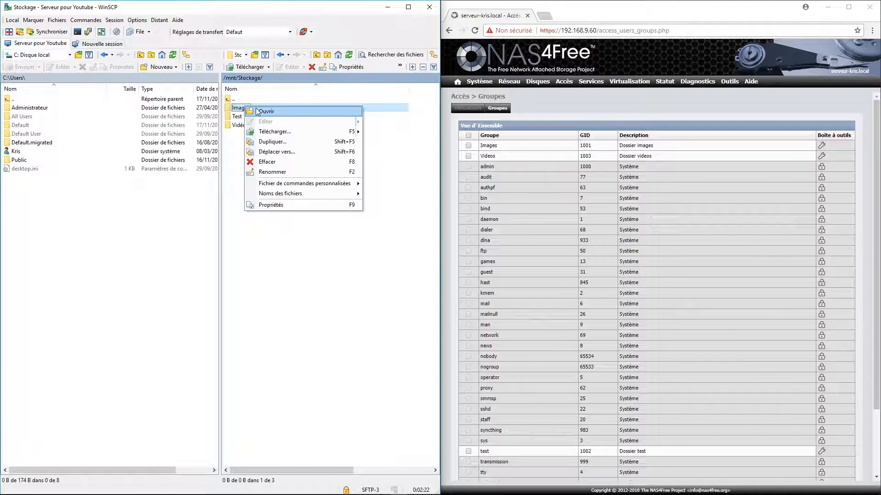
pyautogui.click(270, 205)
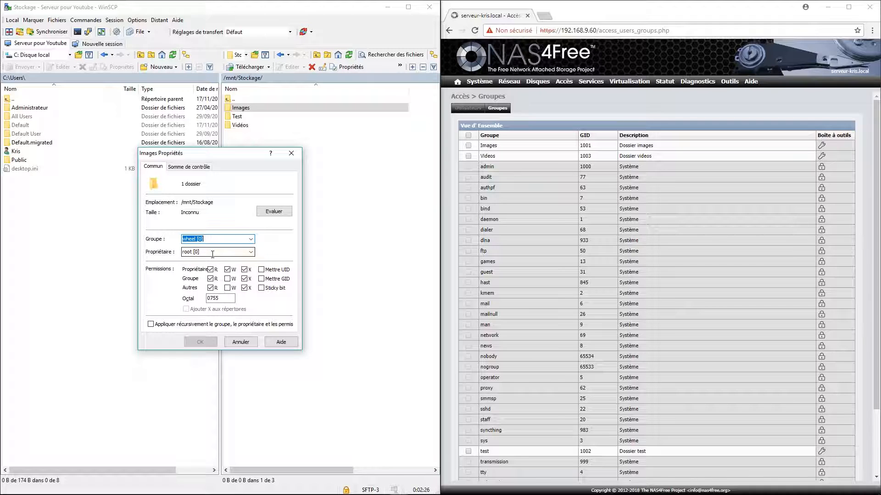
pyautogui.click(250, 253)
pyautogui.click(251, 253)
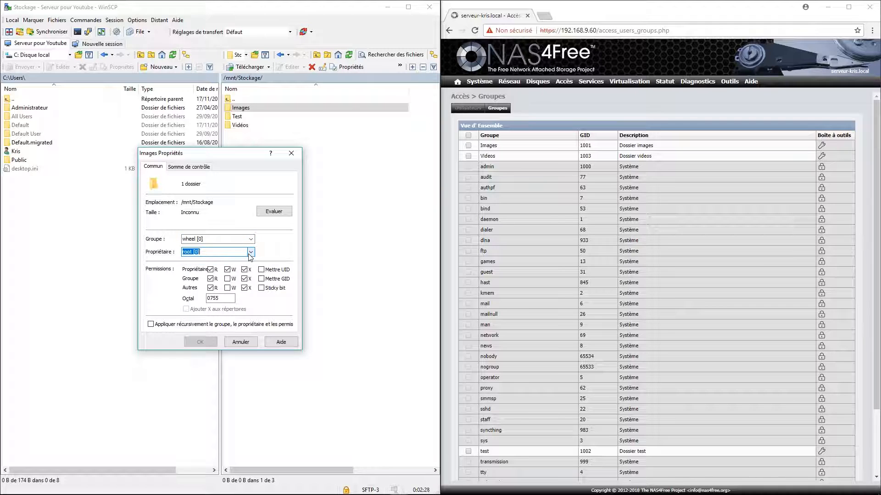
pyautogui.click(468, 108)
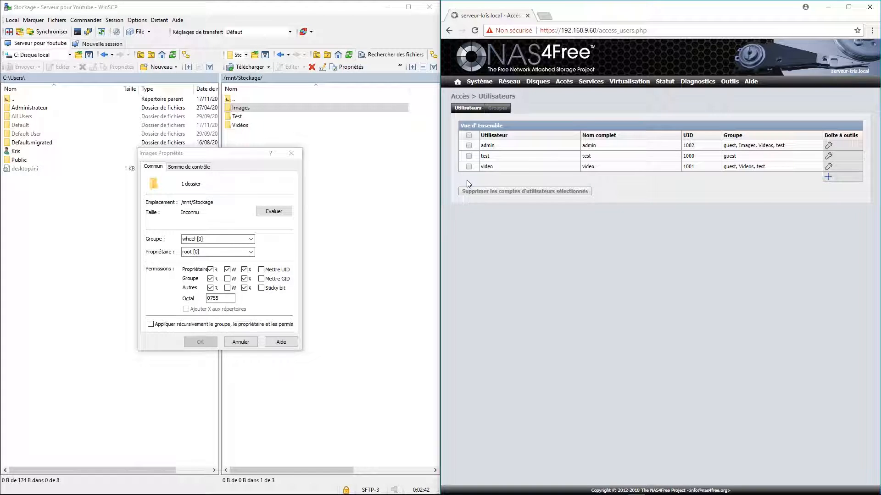
# - Add a new user (UID 1003, primary group guest) with login, full name and password, then apply changes
pyautogui.click(828, 177)
pyautogui.click(570, 134)
pyautogui.write('Kris')
pyautogui.press('Tab')
pyautogui.write('kris')
pyautogui.press('Tab')
pyautogui.write('*****')
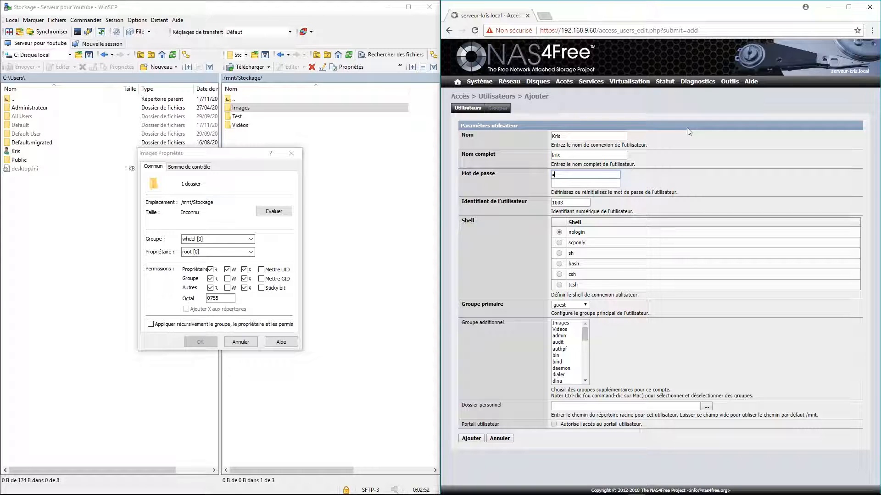
pyautogui.press('BackSpace')
pyautogui.write('****')
pyautogui.press('Tab')
pyautogui.write('********')
pyautogui.click(479, 438)
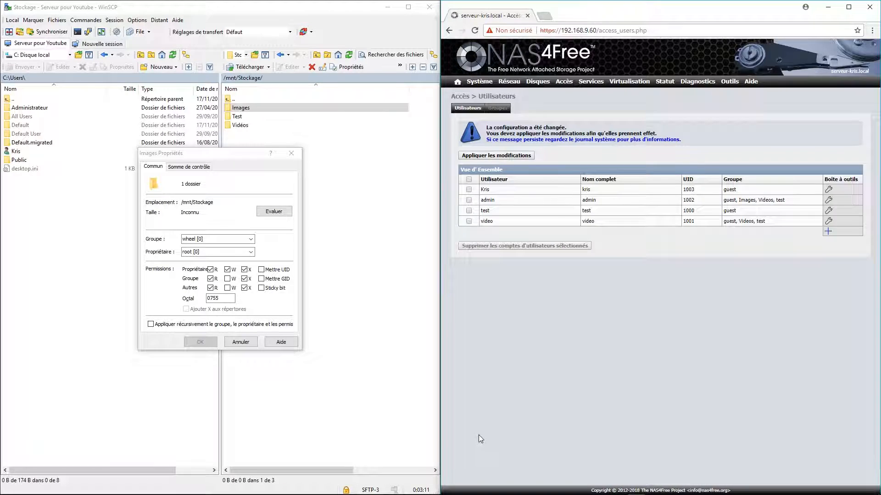
pyautogui.click(499, 156)
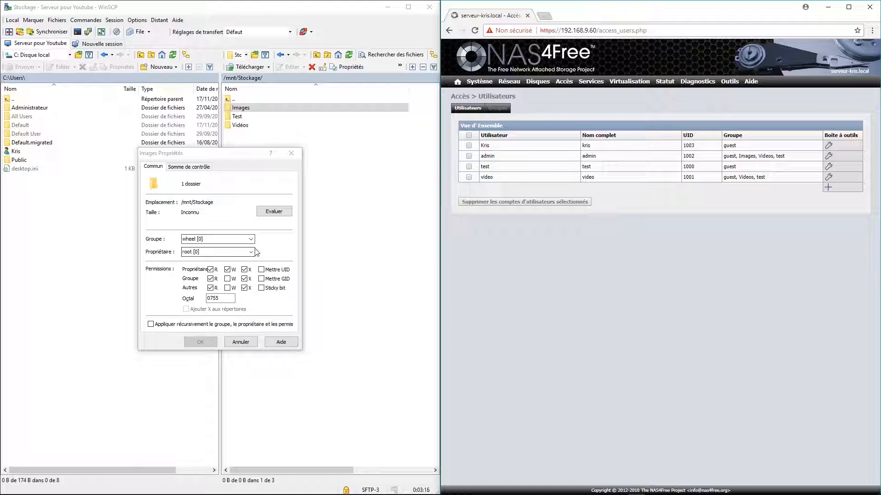
# - Make user 1003 the Images folder's owner and clear the set-UID bit
pyautogui.click(227, 253)
pyautogui.doubleClick(191, 252)
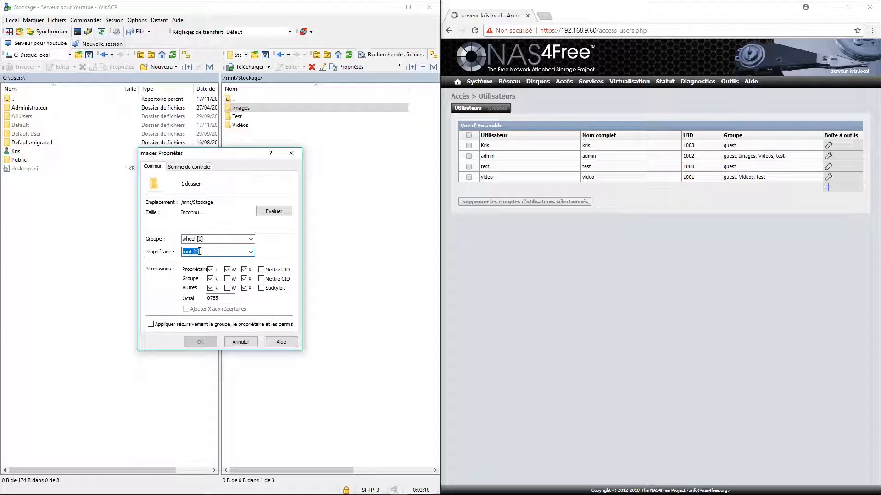
pyautogui.write('1003')
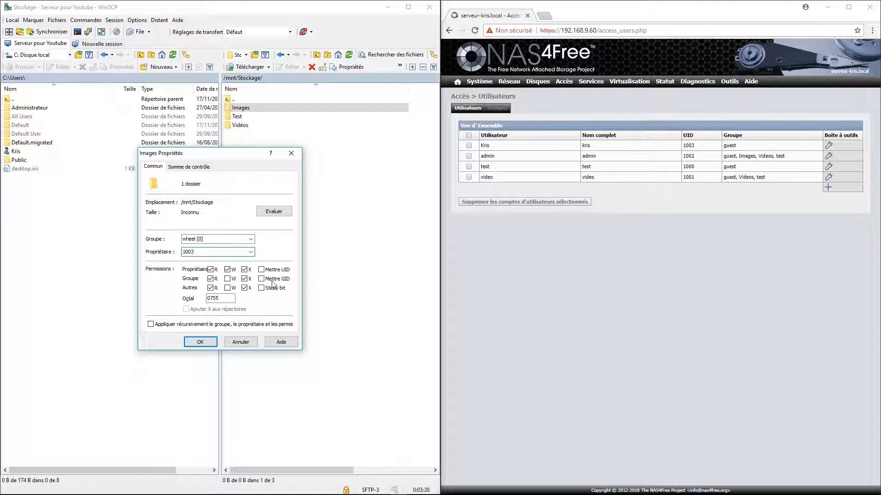
pyautogui.click(230, 299)
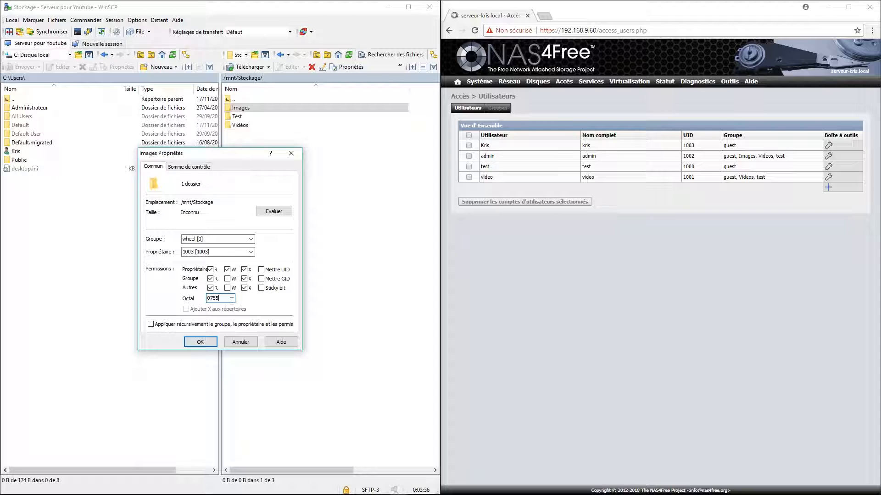
pyautogui.click(262, 270)
# - Set the Images group to 1001 with permissions 0770 and apply the changes
pyautogui.click(498, 108)
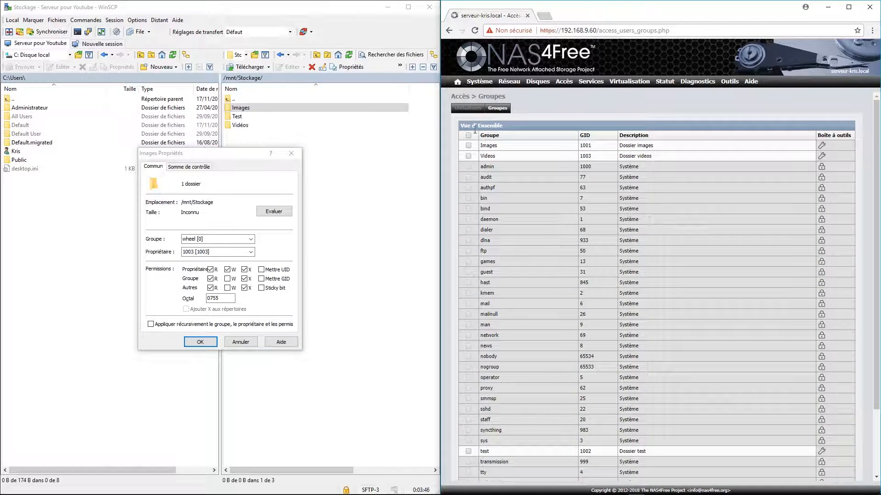
pyautogui.click(149, 245)
pyautogui.write('1001')
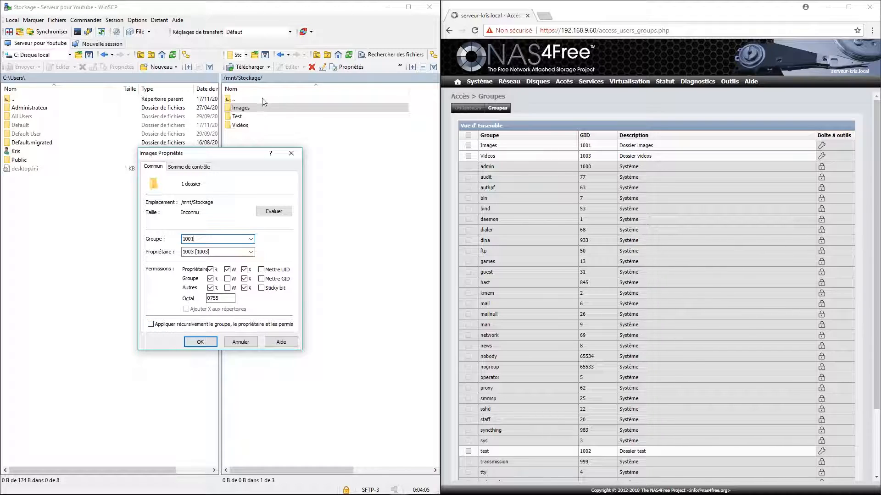
pyautogui.click(210, 288)
pyautogui.click(244, 288)
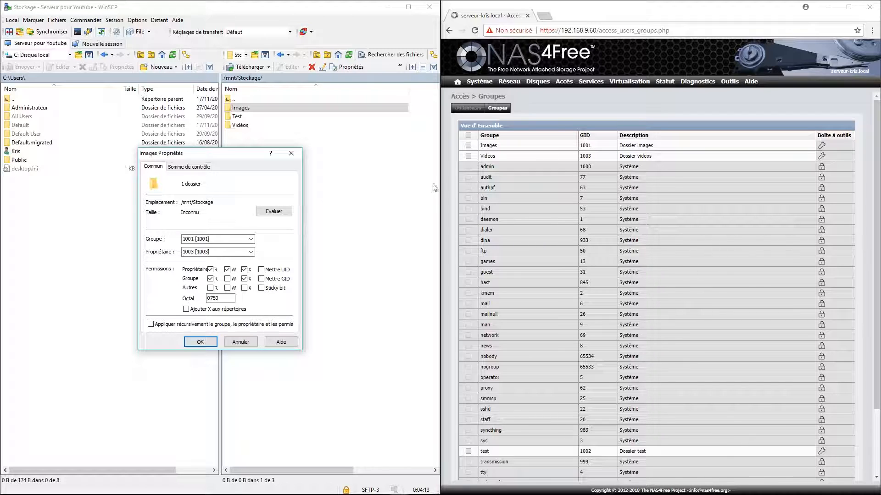
pyautogui.click(227, 278)
pyautogui.click(200, 342)
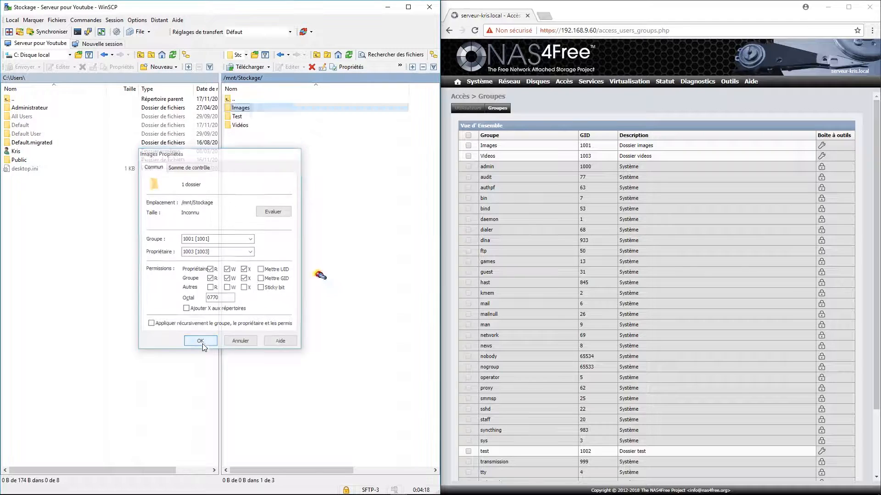
# - Recheck the Images properties, then open the Test folder's properties
pyautogui.rightClick(244, 115)
pyautogui.click(275, 210)
pyautogui.click(201, 342)
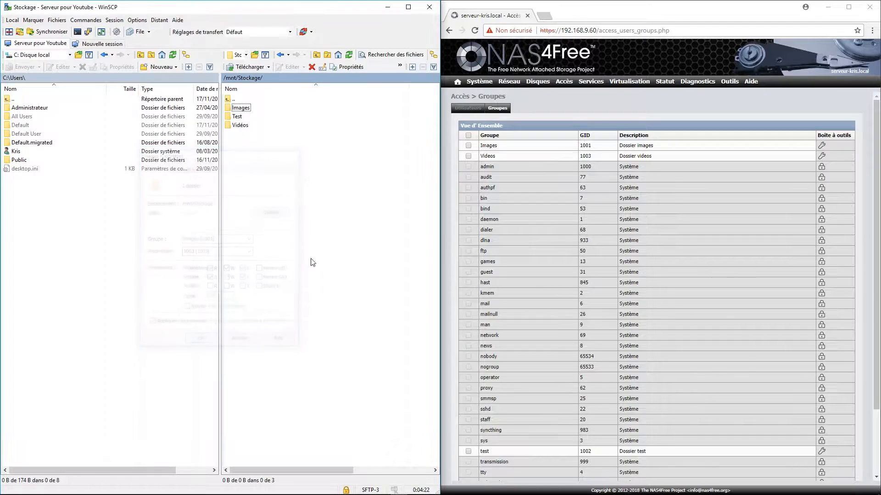
pyautogui.click(237, 116)
pyautogui.rightClick(237, 117)
pyautogui.click(264, 217)
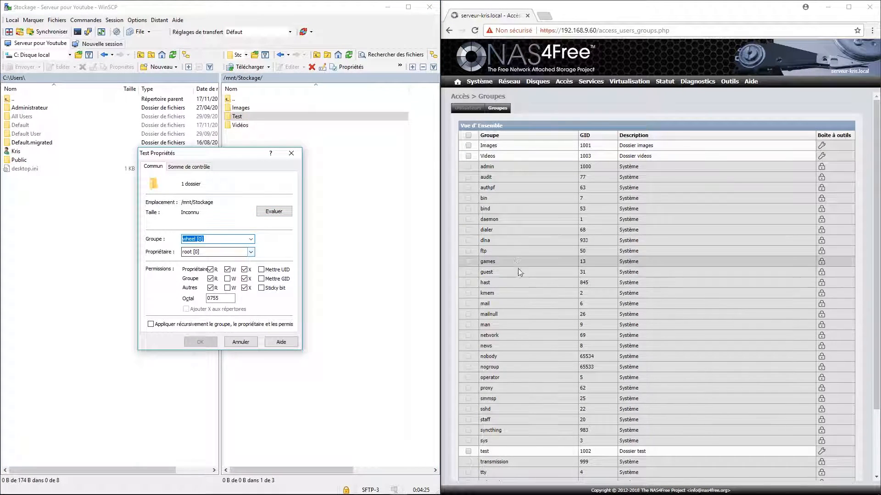
# - Give Test owner 1003, group 1002 and 0770 recursively, then open Vidéos' properties
pyautogui.press('Tab')
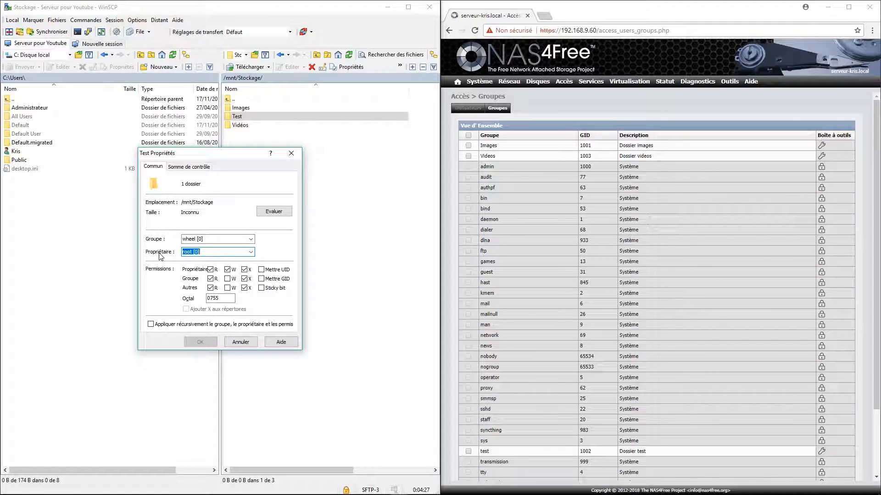
pyautogui.write('1003')
pyautogui.hotkey('shift', 'Tab')
pyautogui.write('1')
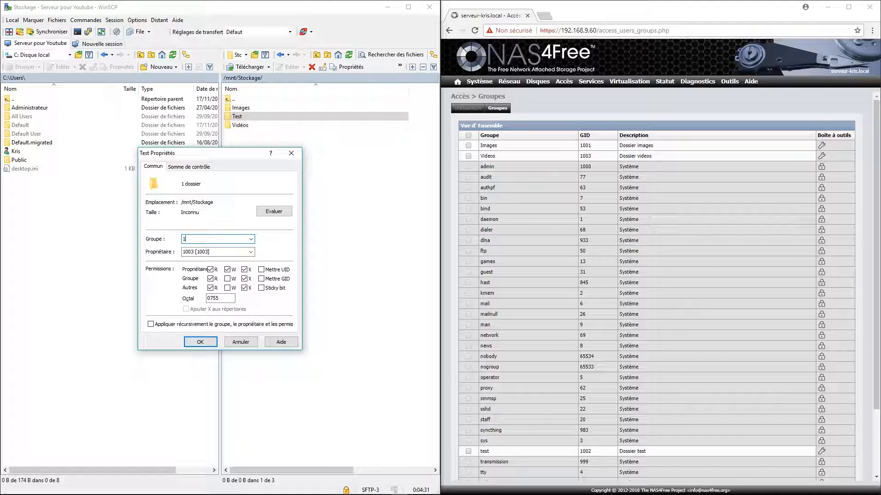
pyautogui.write('002')
pyautogui.click(210, 288)
pyautogui.click(244, 288)
pyautogui.click(232, 281)
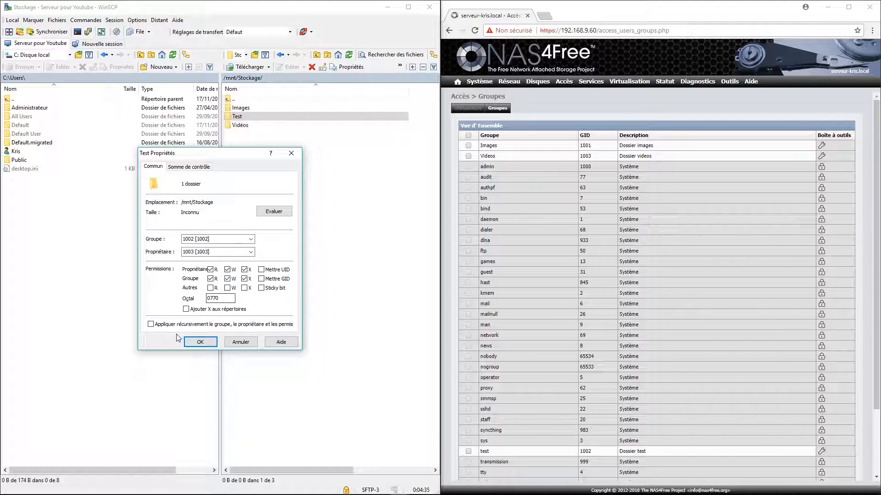
pyautogui.click(173, 324)
pyautogui.click(200, 342)
pyautogui.rightClick(250, 125)
pyautogui.click(273, 223)
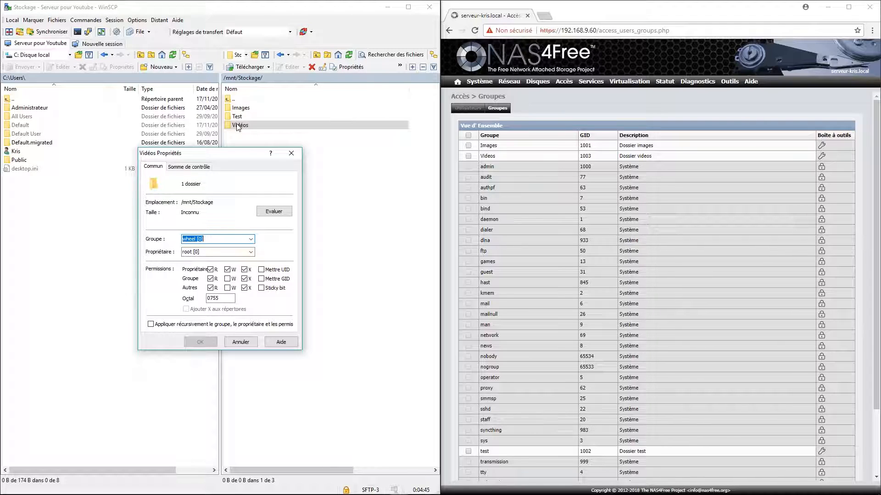
# - Set the Vidéos folder's owner and group to 1003, checking the user and group ID lists
pyautogui.click(211, 252)
pyautogui.write('1003')
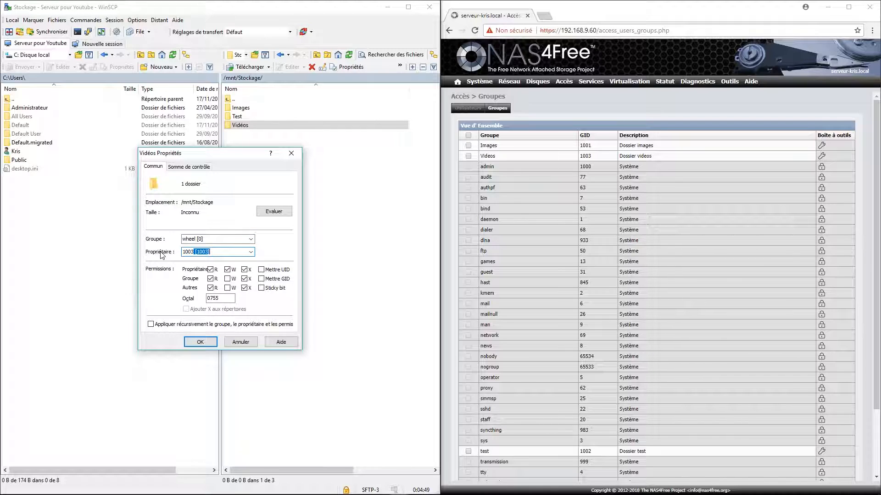
pyautogui.hotkey('shift', 'Tab')
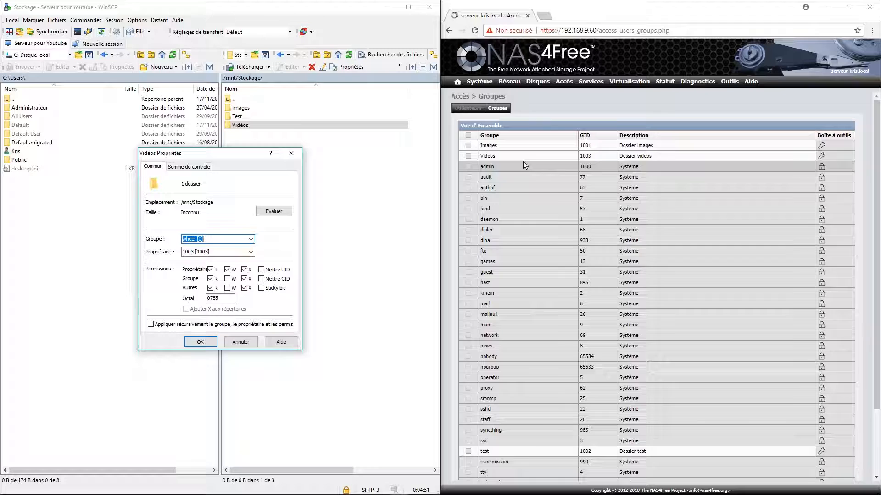
pyautogui.click(465, 107)
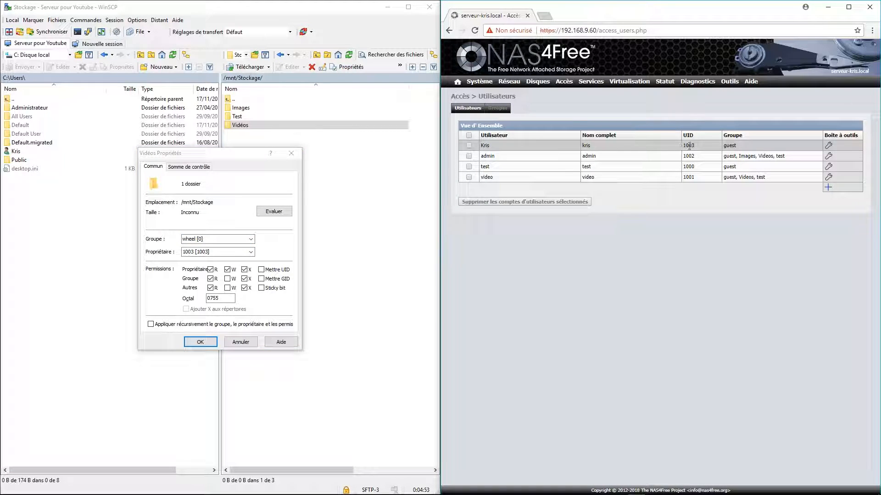
pyautogui.click(190, 260)
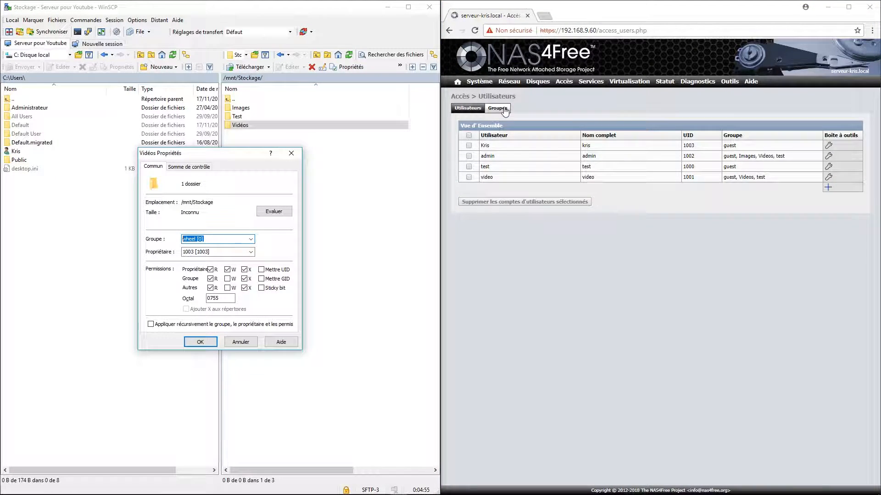
pyautogui.click(497, 108)
pyautogui.click(171, 238)
pyautogui.write('1003')
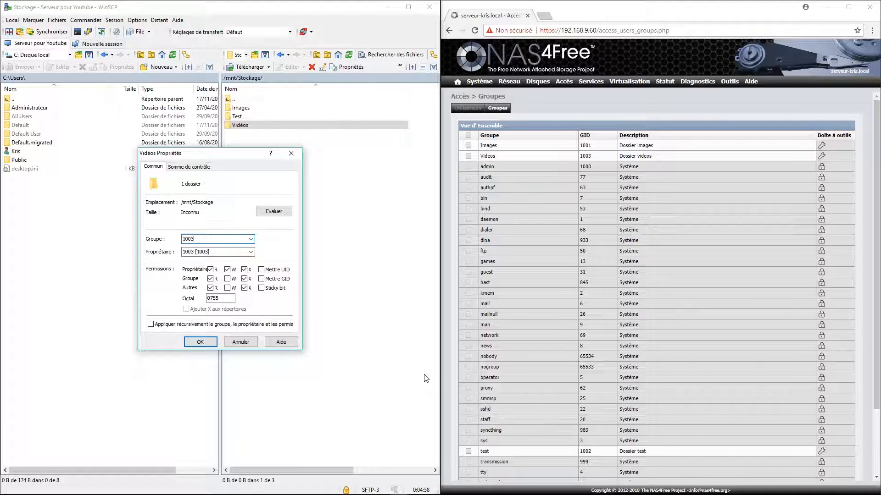
pyautogui.click(227, 279)
# - Give the group write access and remove others' read/execute, applying 0770 recursively to Vidéos
pyautogui.click(210, 287)
pyautogui.click(244, 287)
pyautogui.click(172, 325)
pyautogui.click(199, 342)
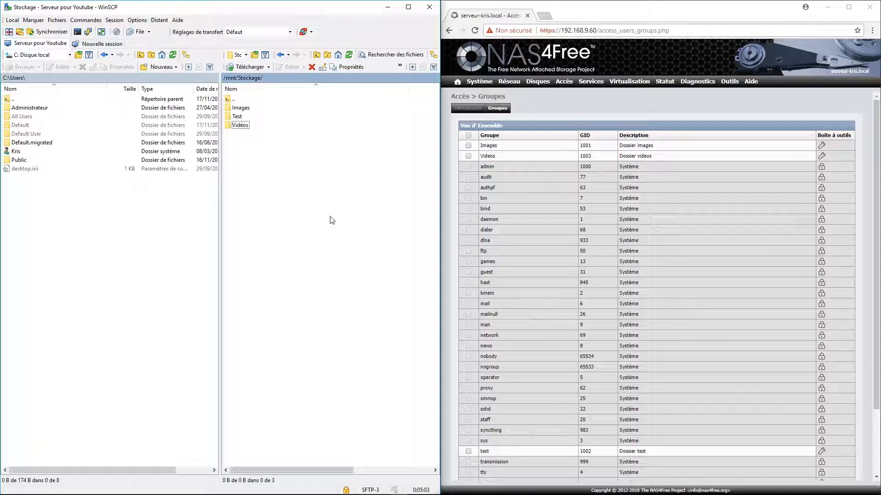
# - Return to the users list, review the Images, Test and Vidéos folders, and maximize the browser
pyautogui.click(468, 109)
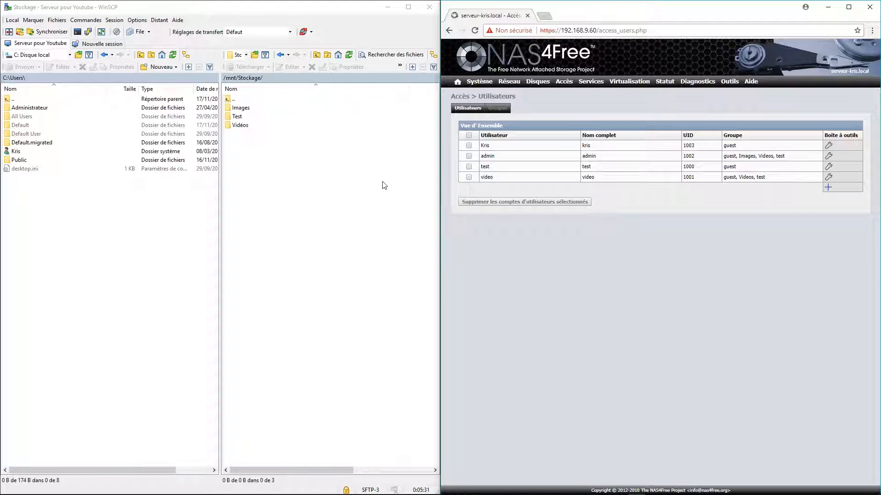
pyautogui.click(247, 126)
pyautogui.click(239, 118)
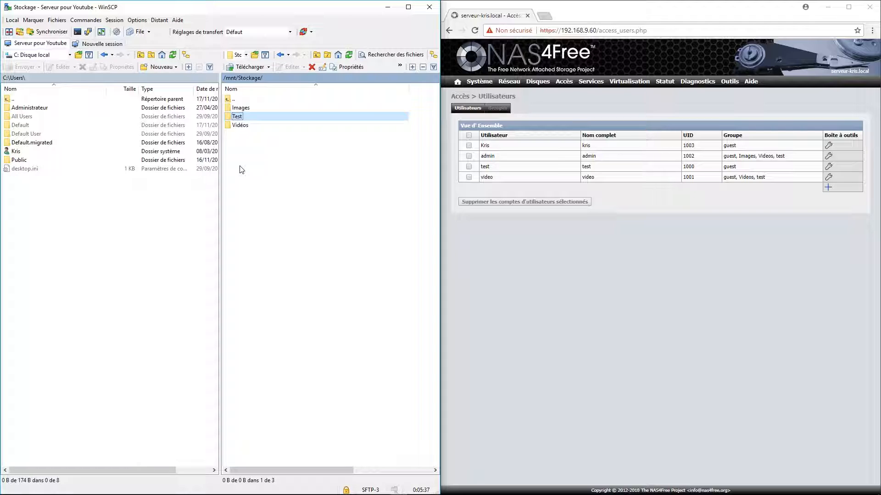
pyautogui.click(253, 109)
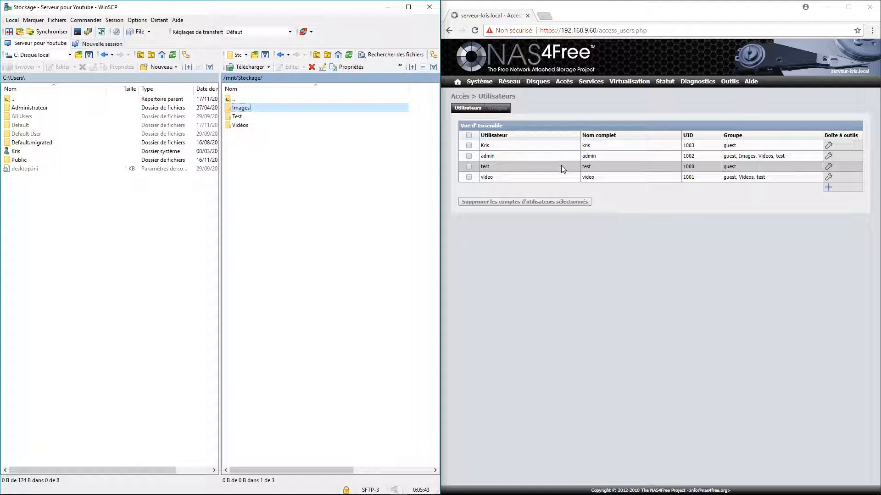
pyautogui.click(244, 118)
pyautogui.click(246, 127)
pyautogui.click(249, 110)
pyautogui.click(250, 118)
pyautogui.click(250, 125)
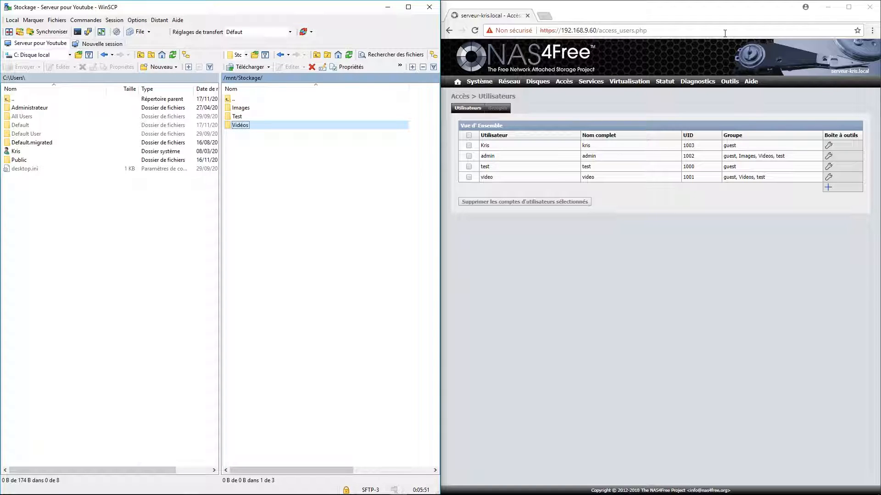
pyautogui.moveTo(690, 7); pyautogui.dragTo(523, 8)
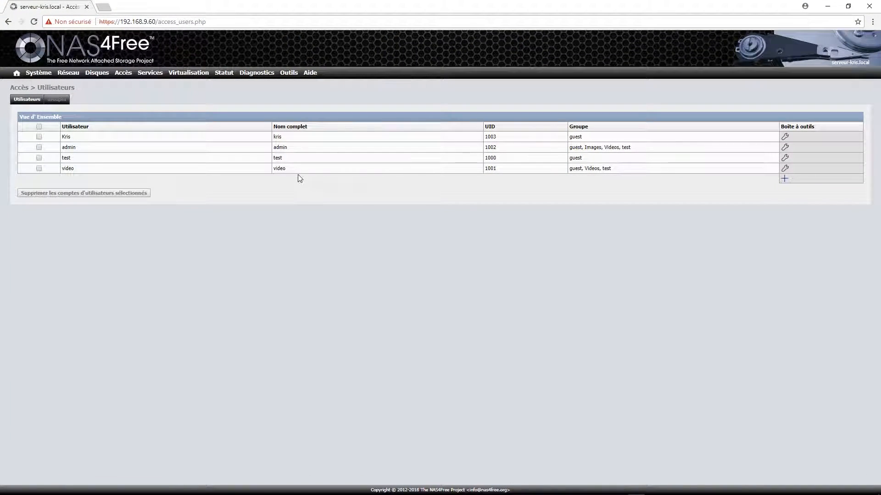
pyautogui.moveTo(148, 74)
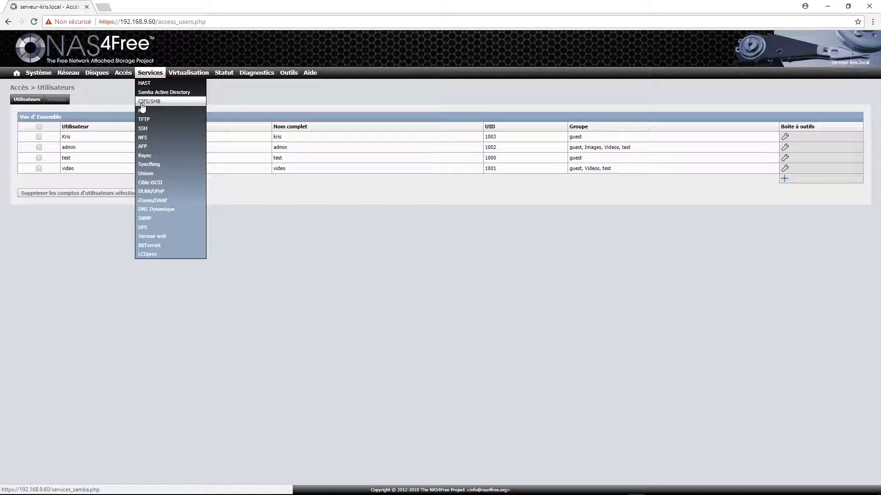
# - Enable the CIFS/SMB service and keep Login local authentication
pyautogui.click(157, 106)
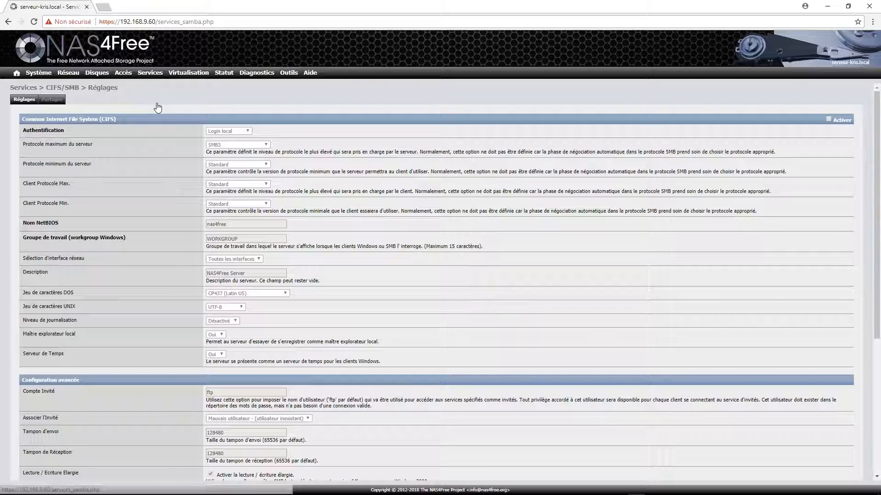
pyautogui.click(829, 119)
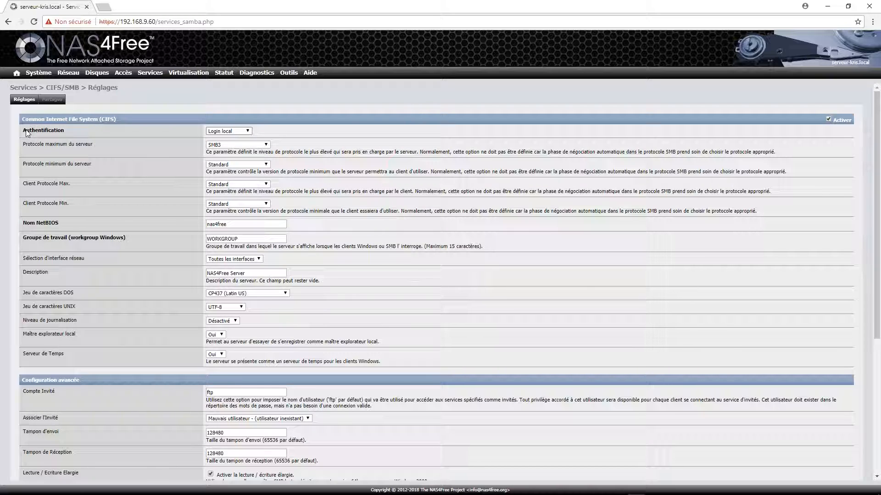
pyautogui.click(249, 131)
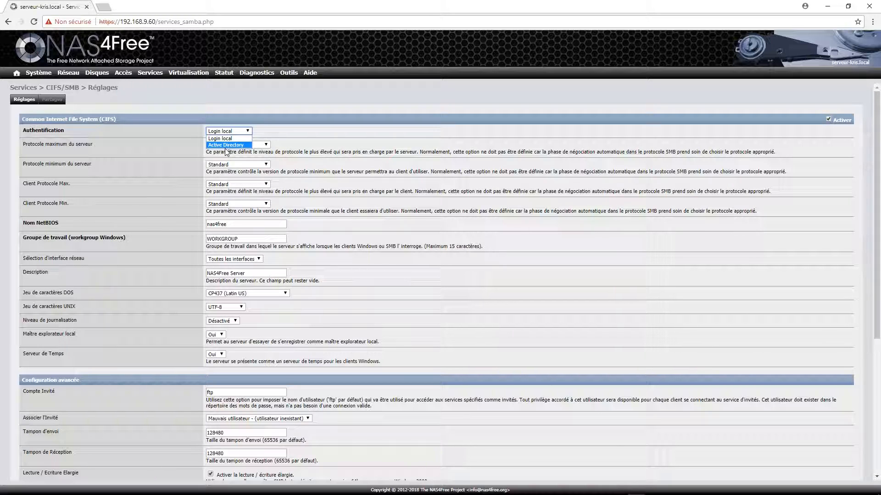
pyautogui.click(321, 137)
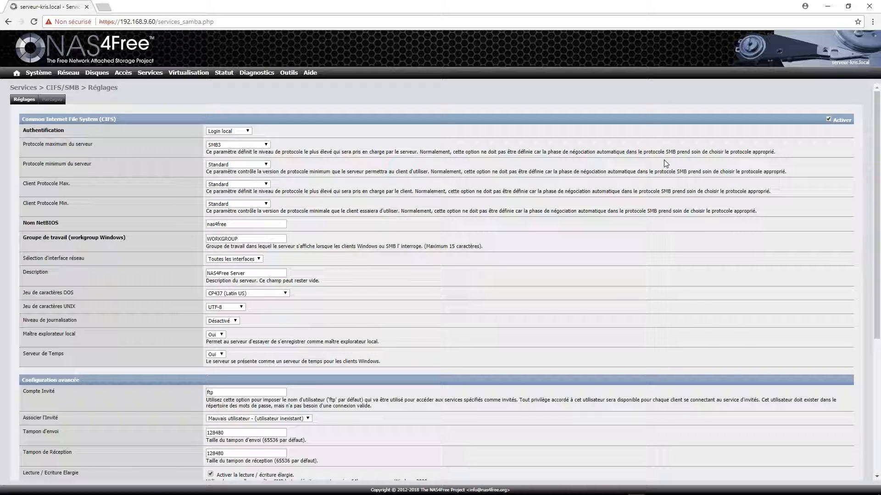
pyautogui.moveTo(751, 152); pyautogui.dragTo(777, 153)
# - Keep Standard as the minimum protocol and review the protocol explanations
pyautogui.click(261, 165)
pyautogui.click(260, 165)
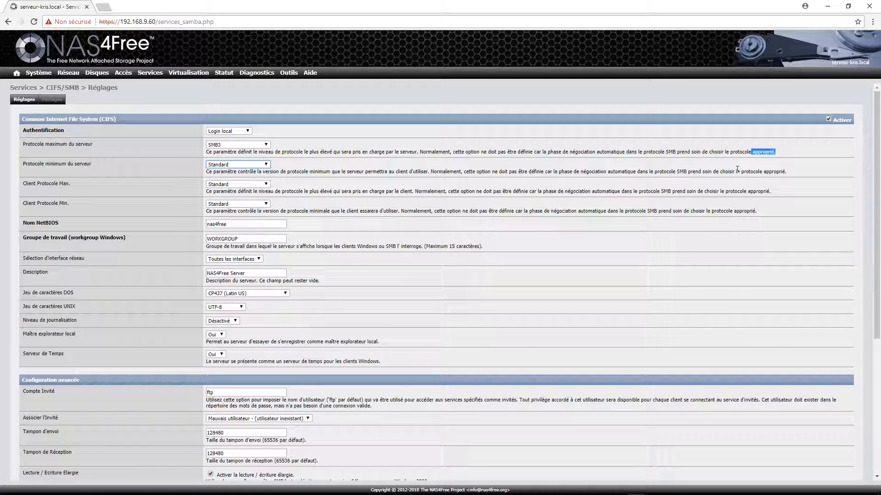
pyautogui.moveTo(713, 171); pyautogui.dragTo(783, 171)
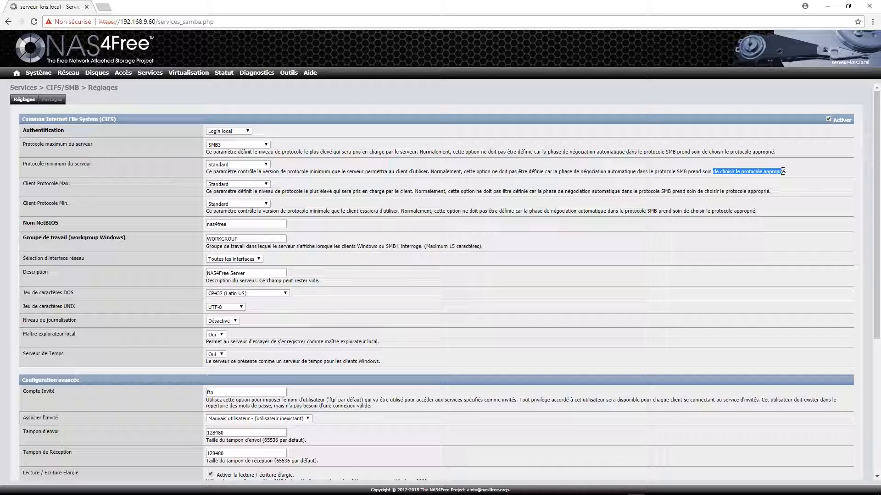
pyautogui.moveTo(719, 191); pyautogui.dragTo(758, 192)
pyautogui.moveTo(704, 211); pyautogui.dragTo(747, 212)
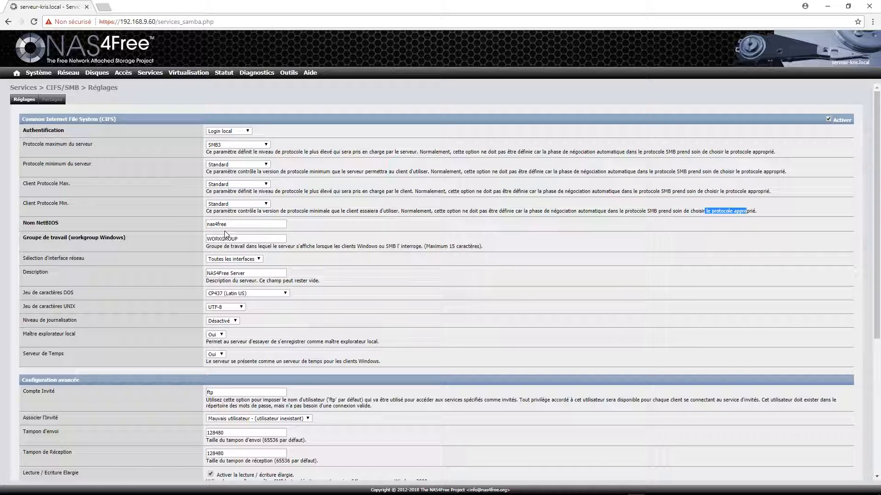
# - Set the NetBIOS name to Serveur-Kris, leaving the network interface unchanged
pyautogui.press('Tab')
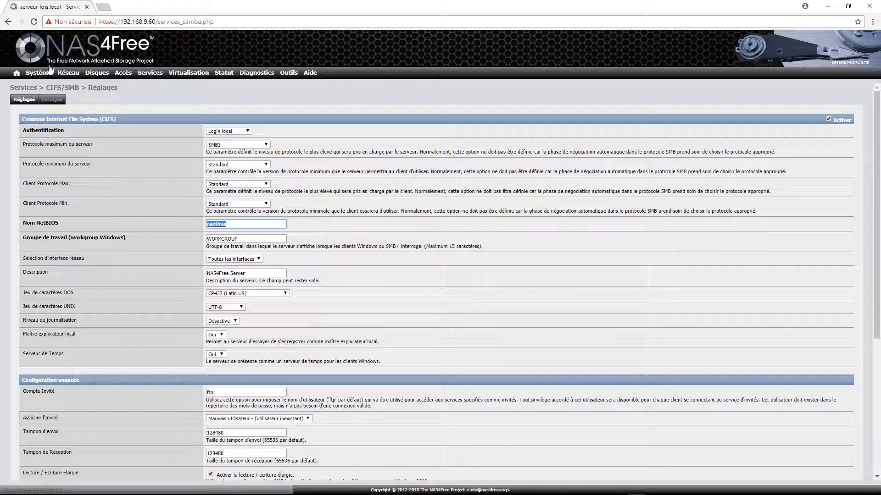
pyautogui.moveTo(43, 88)
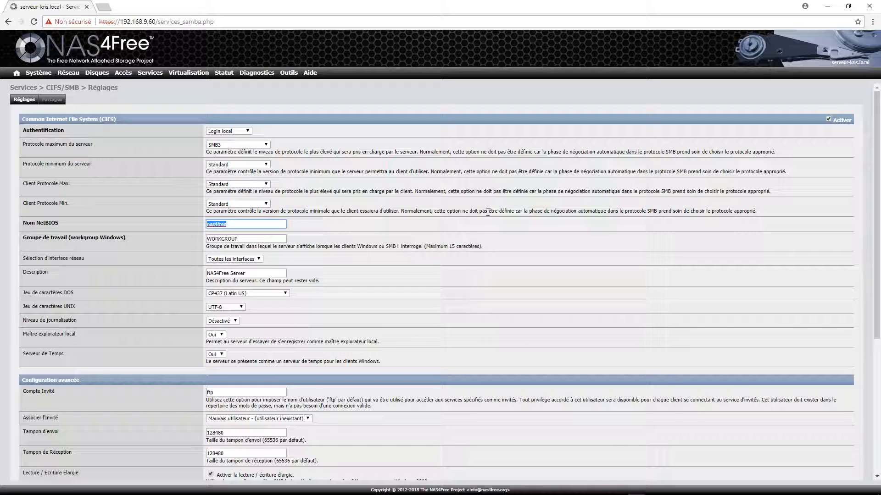
pyautogui.write('Serveur-Kris')
pyautogui.click(260, 259)
pyautogui.click(260, 260)
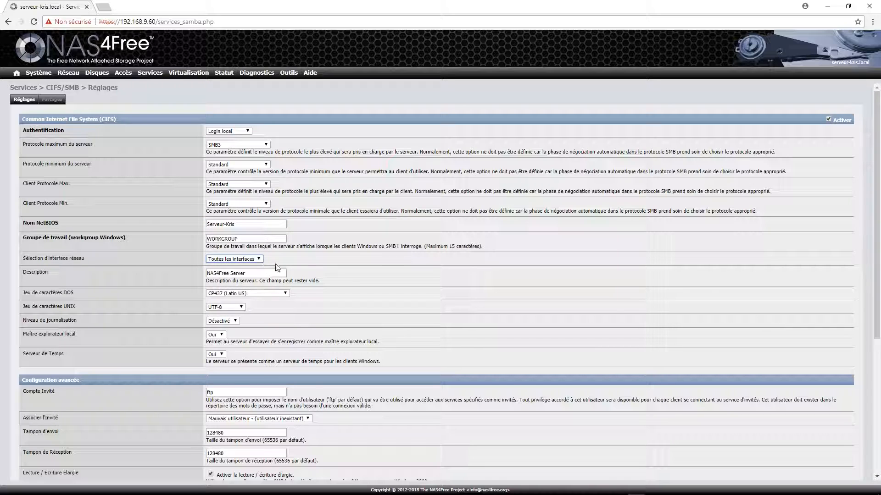
# - Set the description to 'Mon serveur NAS' and the logging level to Minimum
pyautogui.press('Tab')
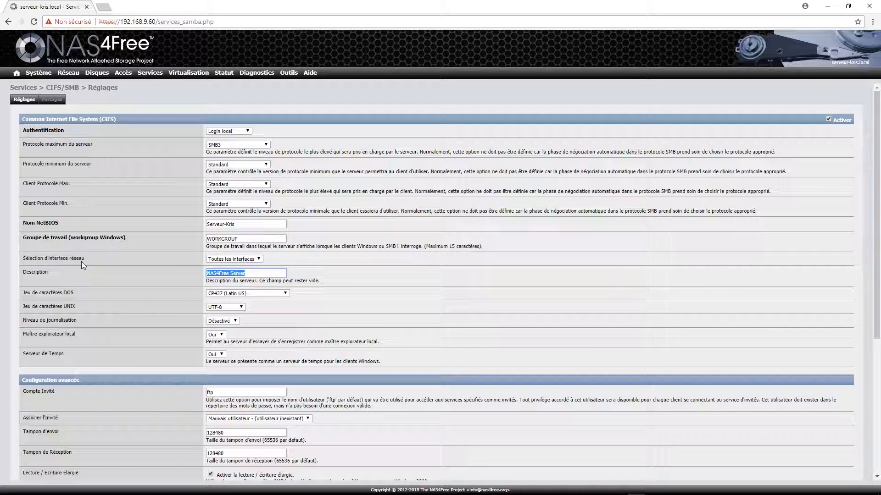
pyautogui.write('Mon serveur NAS')
pyautogui.click(236, 321)
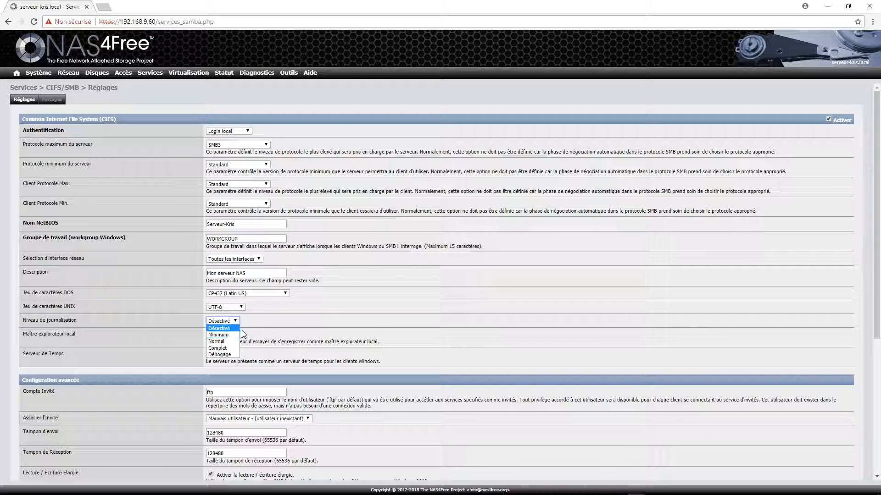
pyautogui.click(106, 323)
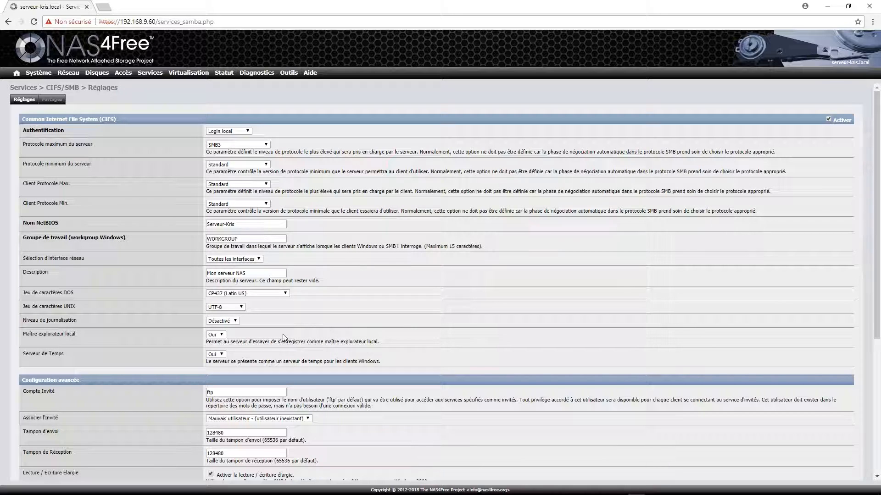
pyautogui.click(232, 321)
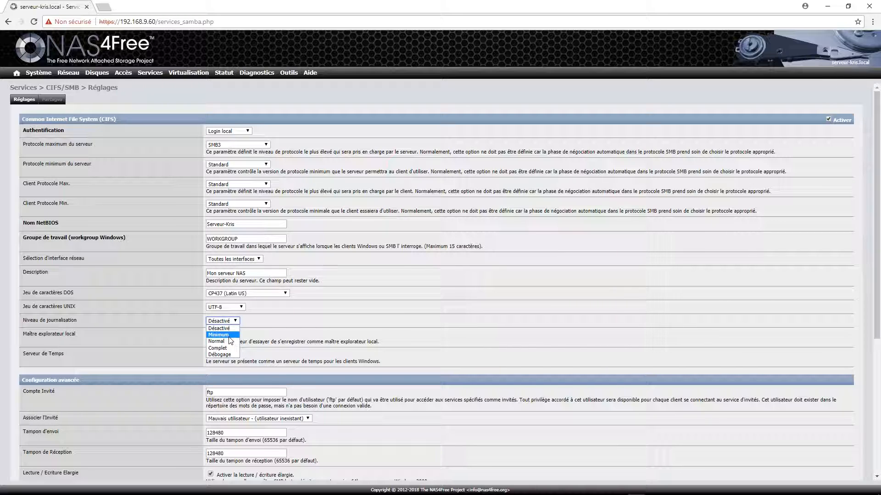
pyautogui.click(216, 334)
pyautogui.click(230, 321)
pyautogui.click(281, 329)
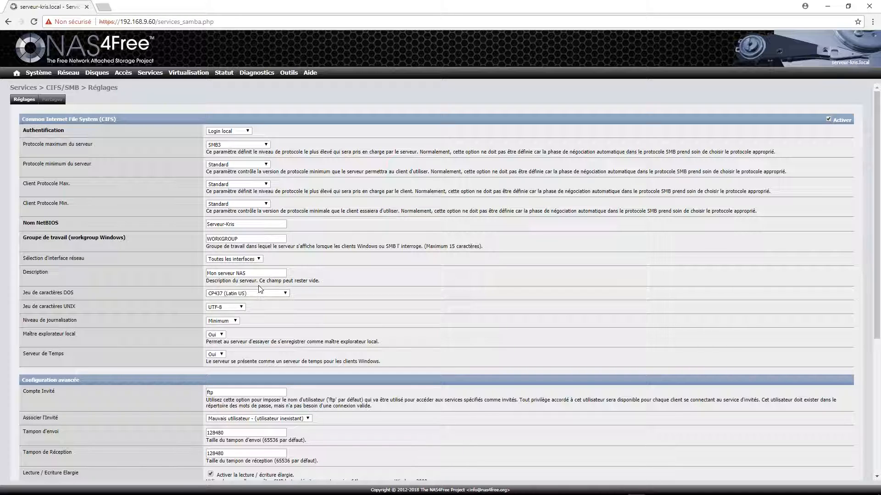
pyautogui.scroll(-4, 267, 333)
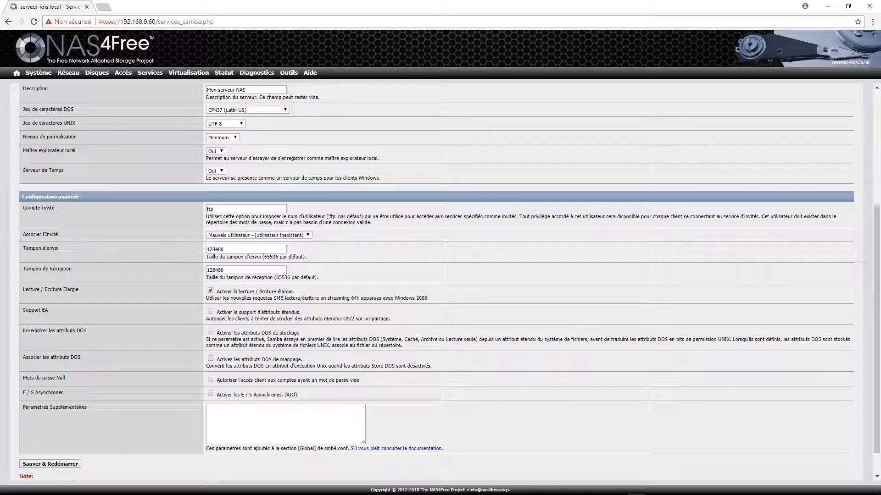
# - Enable asynchronous I/O (AIO) with 1024 read and write sizes
pyautogui.scroll(-1, 307, 287)
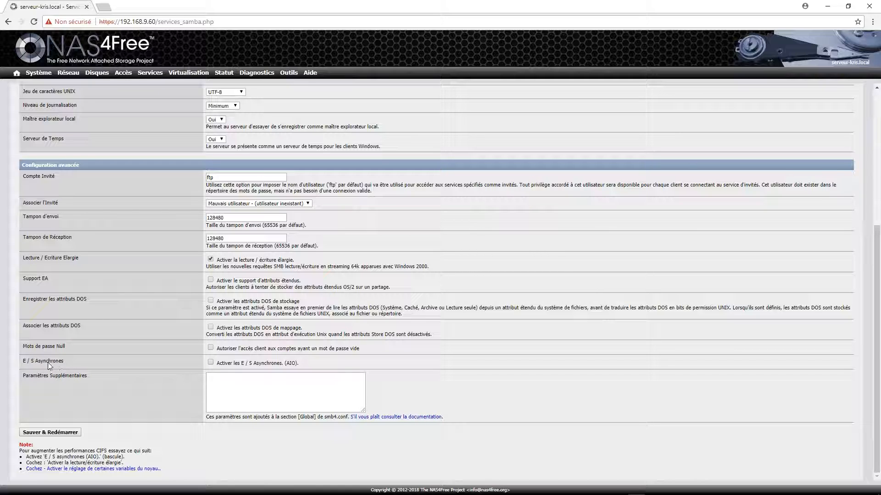
pyautogui.click(210, 363)
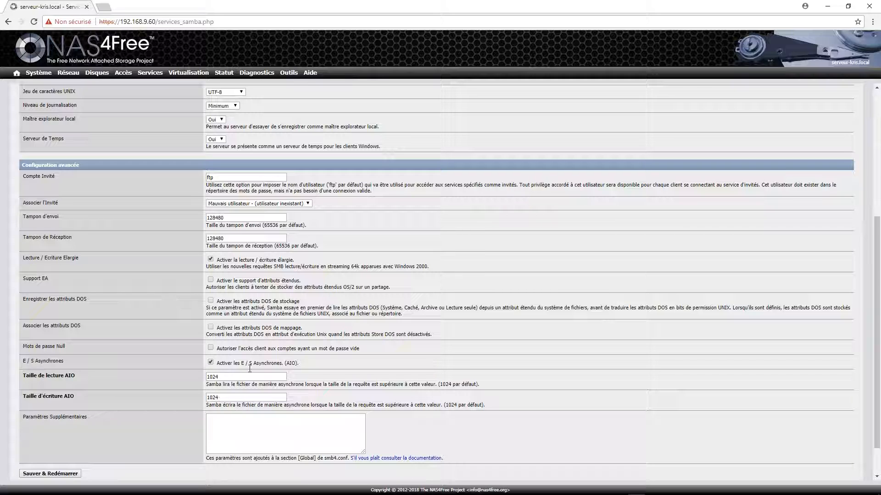
pyautogui.scroll(-2, 323, 328)
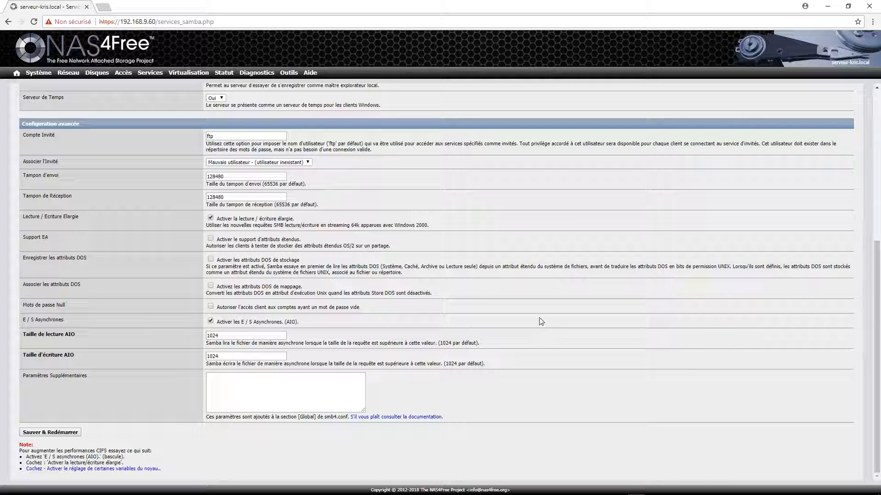
pyautogui.scroll(10, 513, 246)
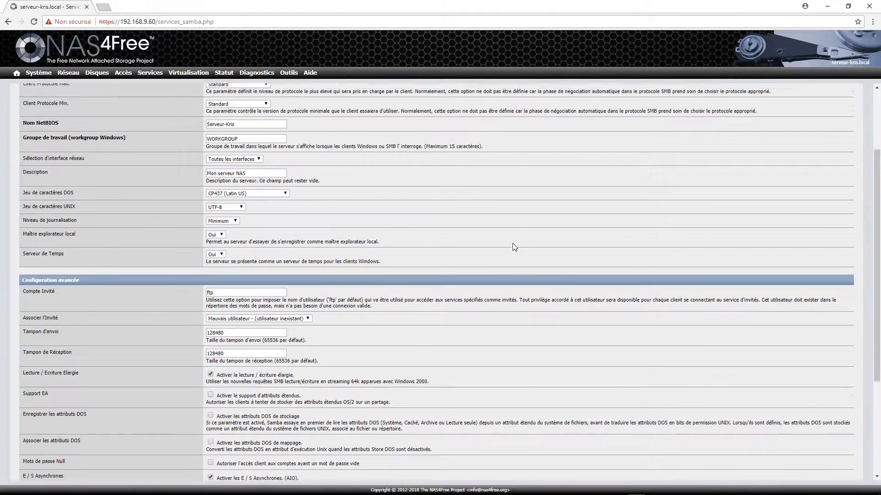
pyautogui.scroll(-10, 536, 235)
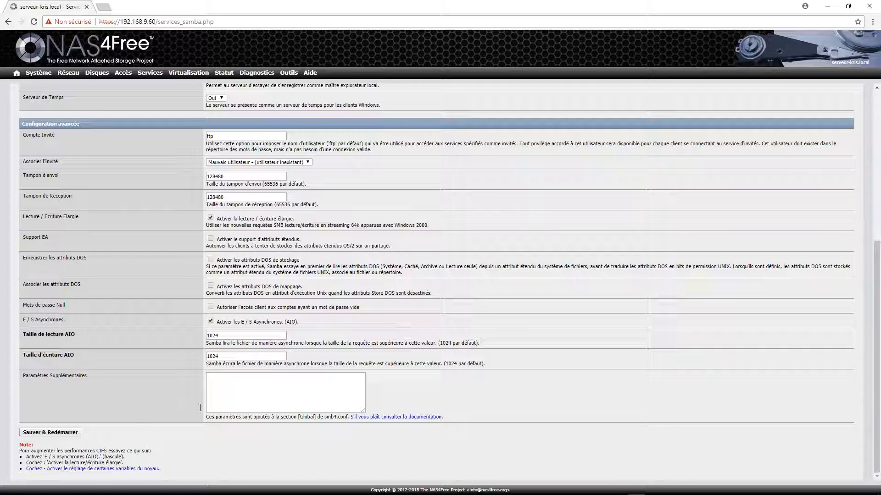
# - Save and restart the CIFS/SMB service, then follow the kernel-variable tuning link
pyautogui.click(73, 432)
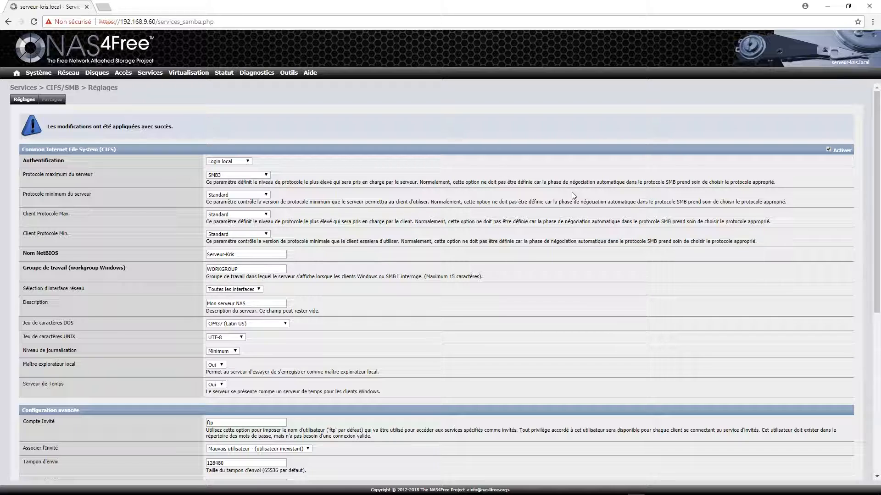
pyautogui.scroll(-1, 321, 174)
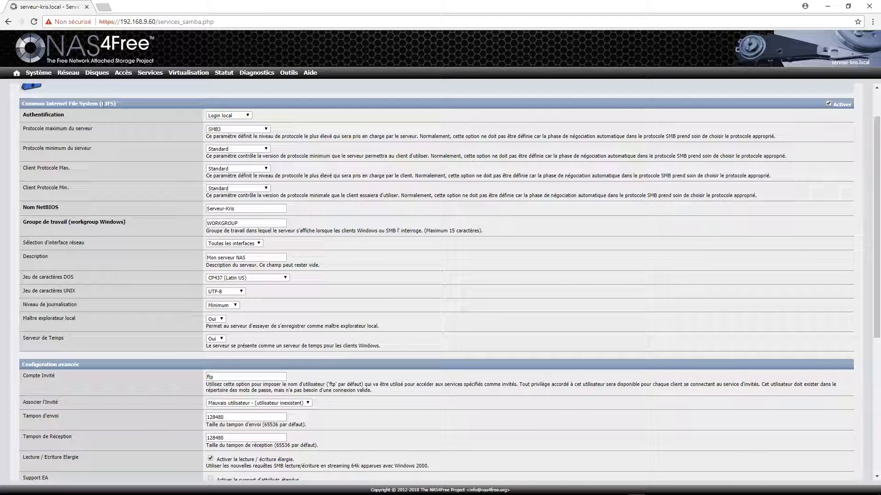
pyautogui.scroll(-5, 138, 232)
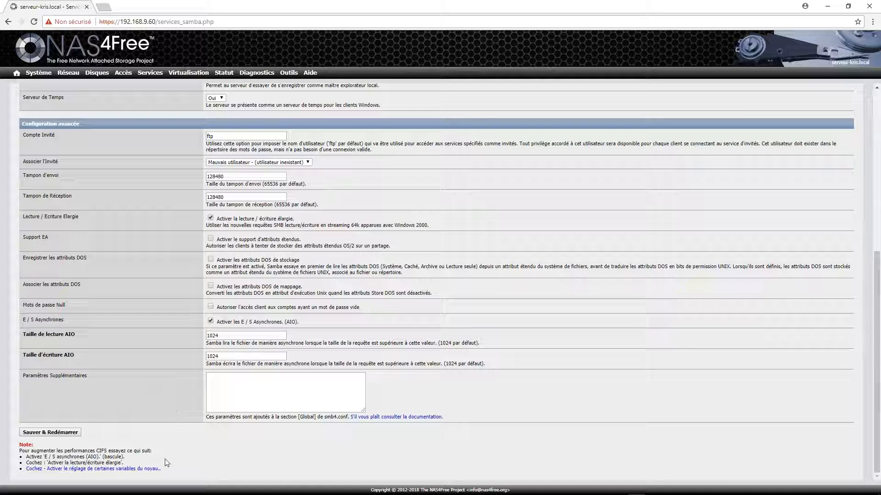
pyautogui.click(146, 470)
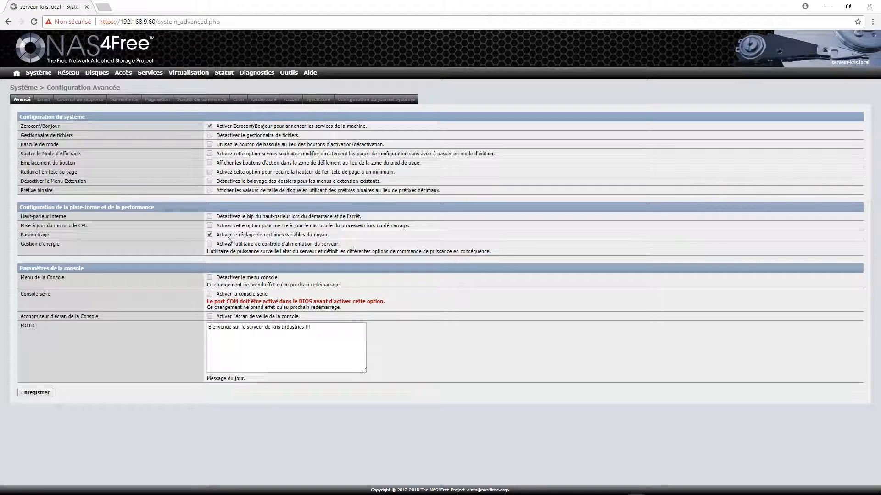
# - Review the kernel-variable tuning setting, then go to the CIFS/SMB Partages list
pyautogui.moveTo(227, 235); pyautogui.dragTo(332, 234)
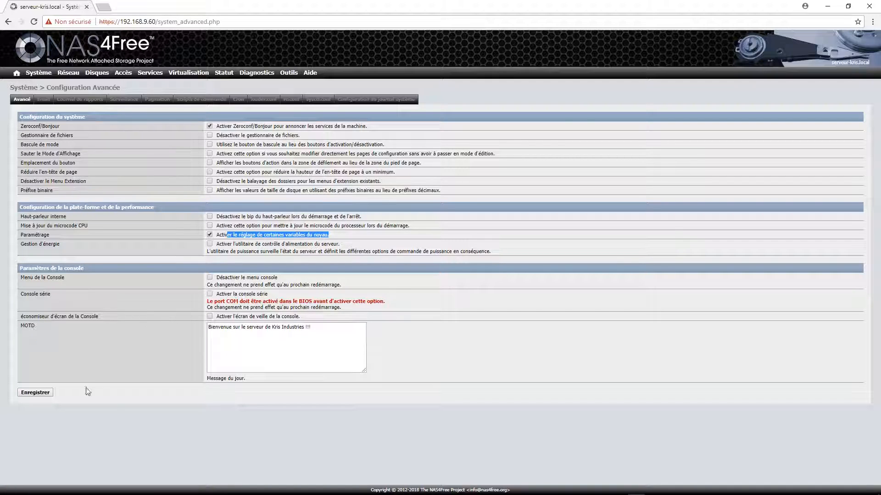
pyautogui.moveTo(105, 72)
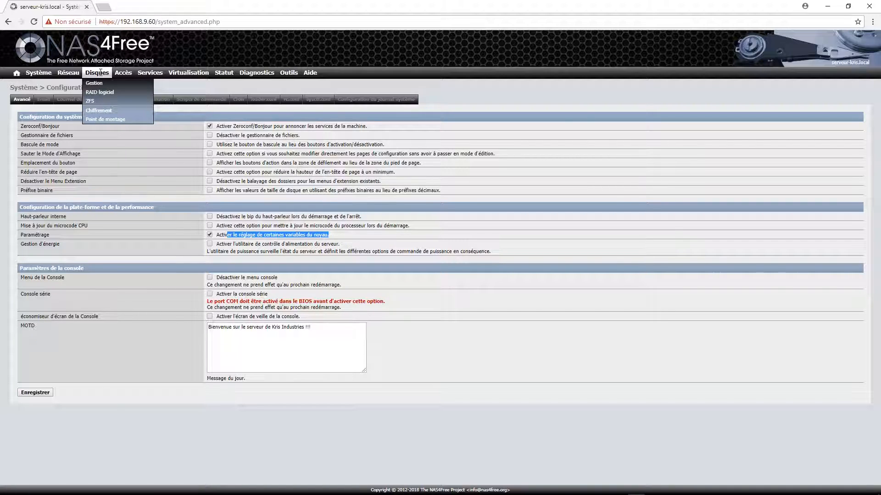
pyautogui.moveTo(150, 74)
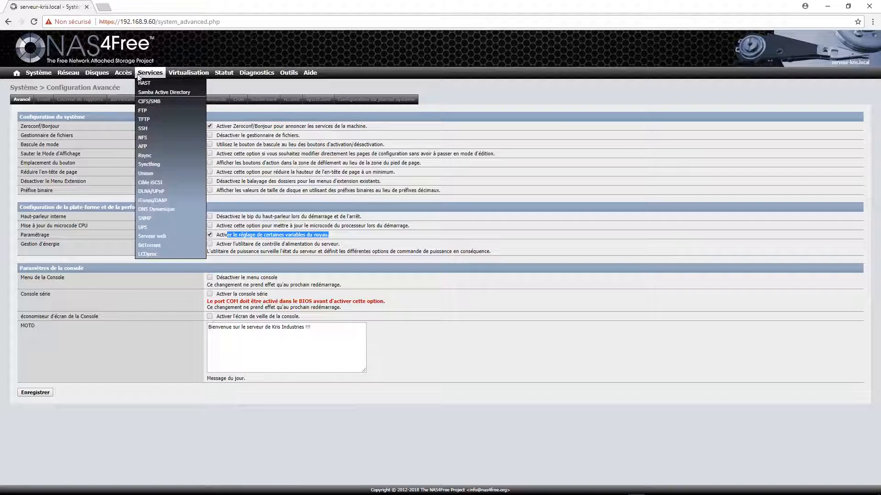
pyautogui.click(157, 102)
pyautogui.click(54, 105)
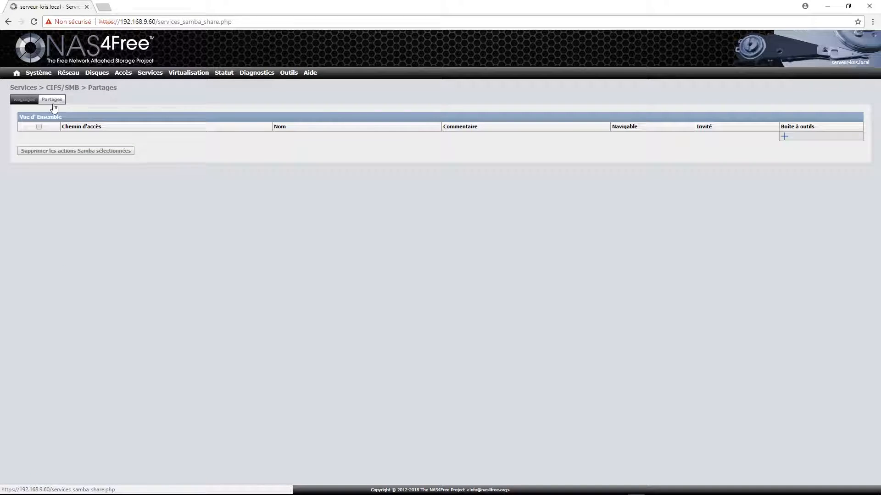
# - Add a new share named Videos with comment 'dossier videos'
pyautogui.click(784, 138)
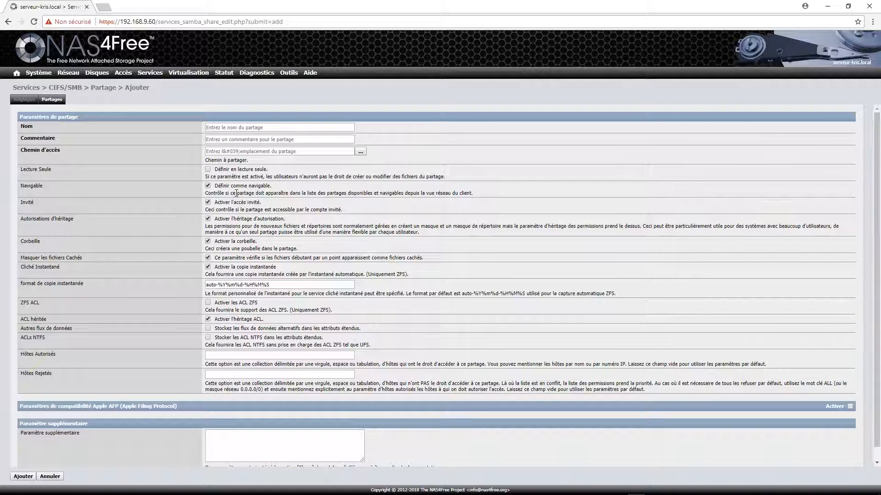
pyautogui.click(244, 127)
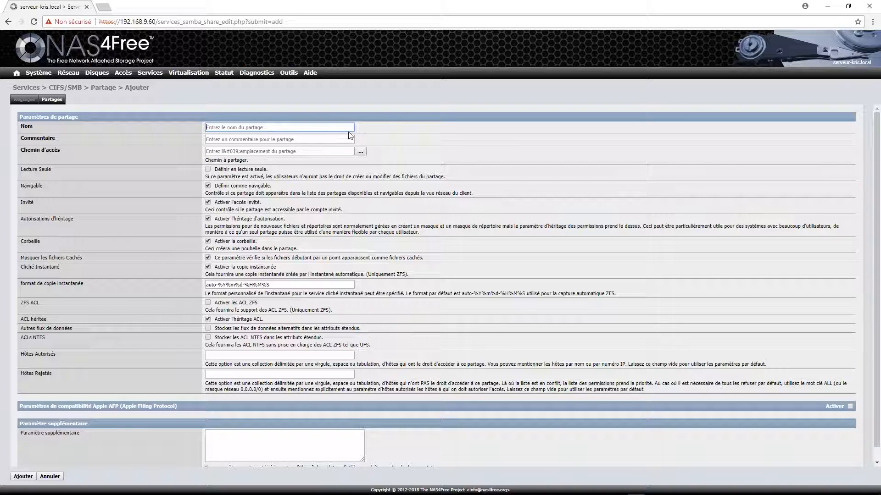
pyautogui.write('Videos')
pyautogui.click(238, 140)
pyautogui.write('dossier')
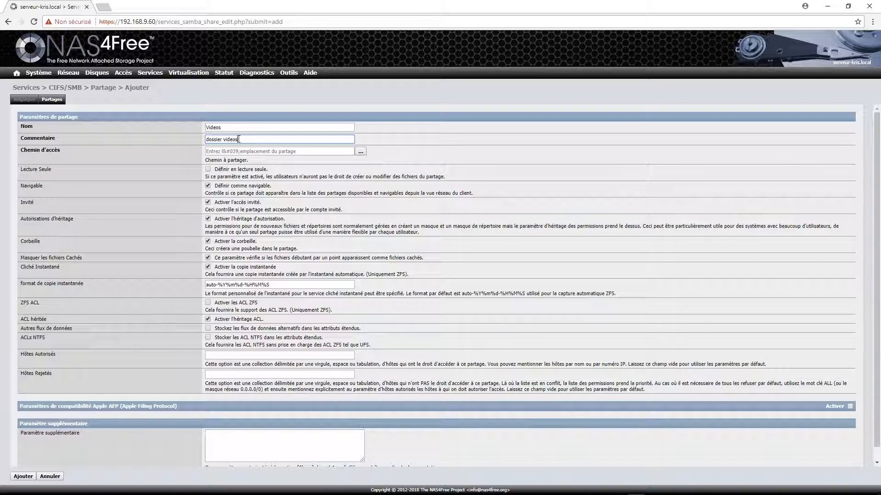
# - Set the share path to /mnt/Stockage/Vidéos and turn off guest access
pyautogui.click(363, 153)
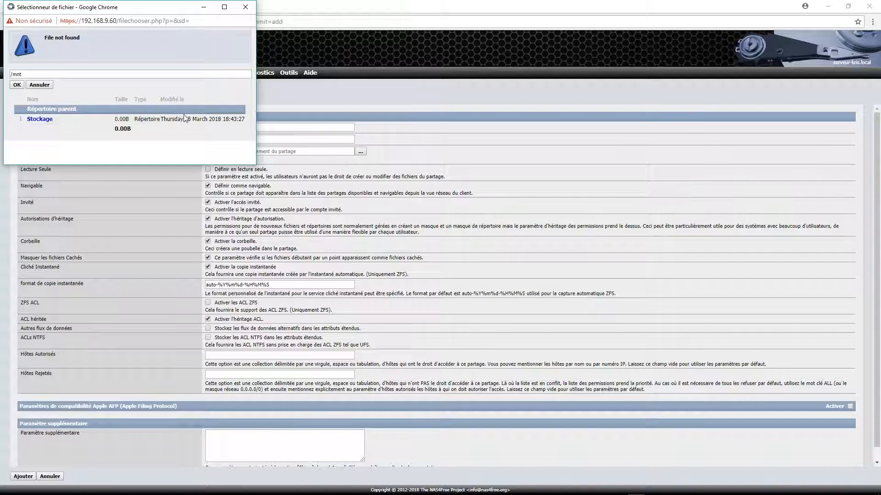
pyautogui.moveTo(99, 12); pyautogui.dragTo(388, 93)
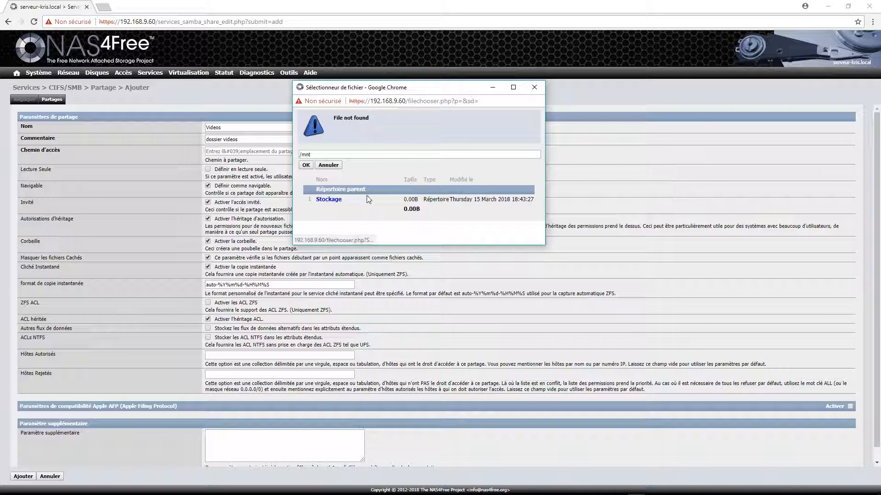
pyautogui.click(328, 200)
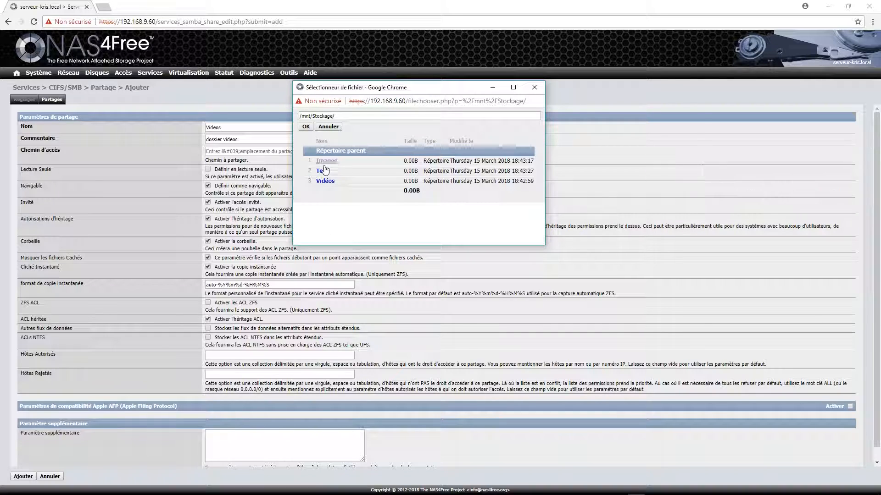
pyautogui.click(325, 181)
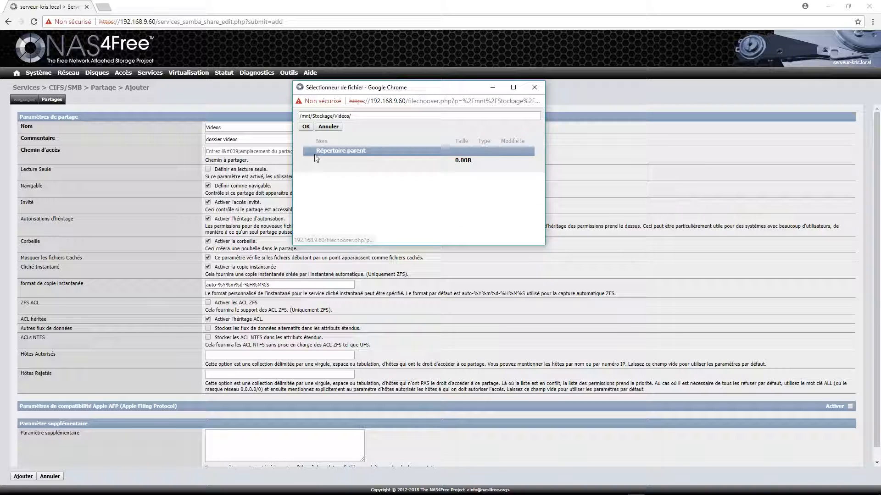
pyautogui.click(306, 127)
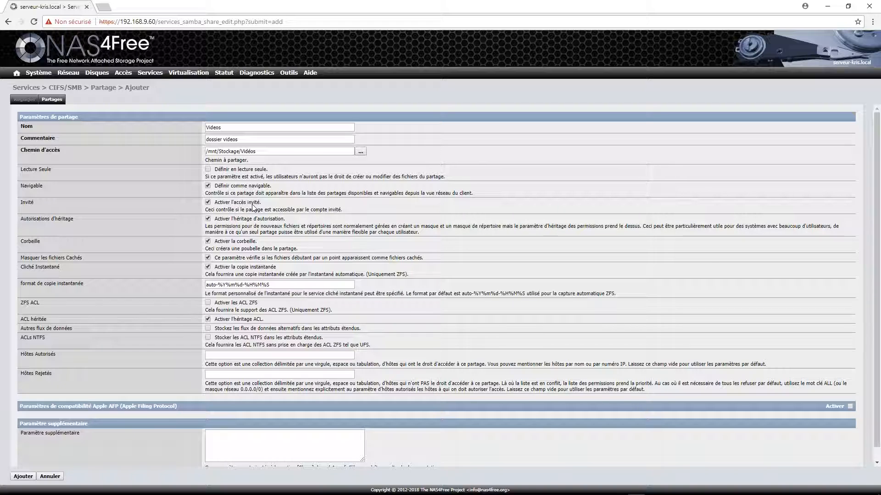
pyautogui.click(208, 203)
# - Review the ZFS-only snapshot note on the unsaved Videos share form
pyautogui.moveTo(371, 274); pyautogui.dragTo(411, 278)
pyautogui.click(384, 275)
pyautogui.moveTo(92, 76)
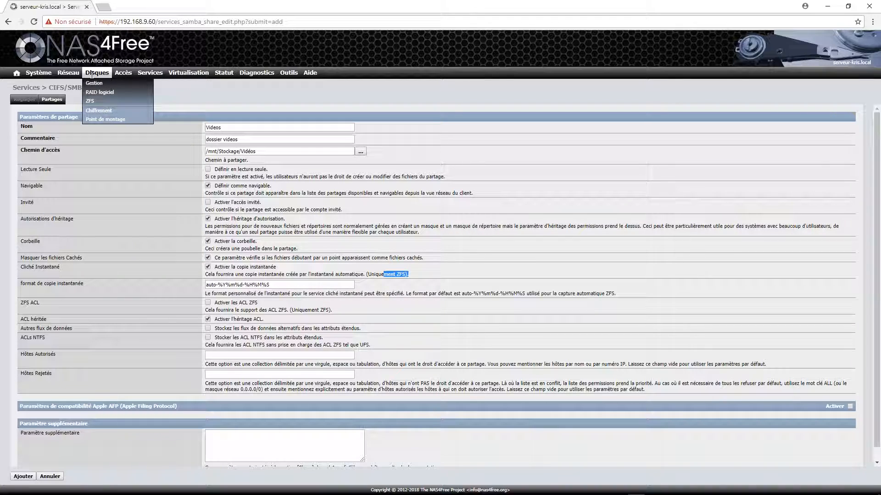
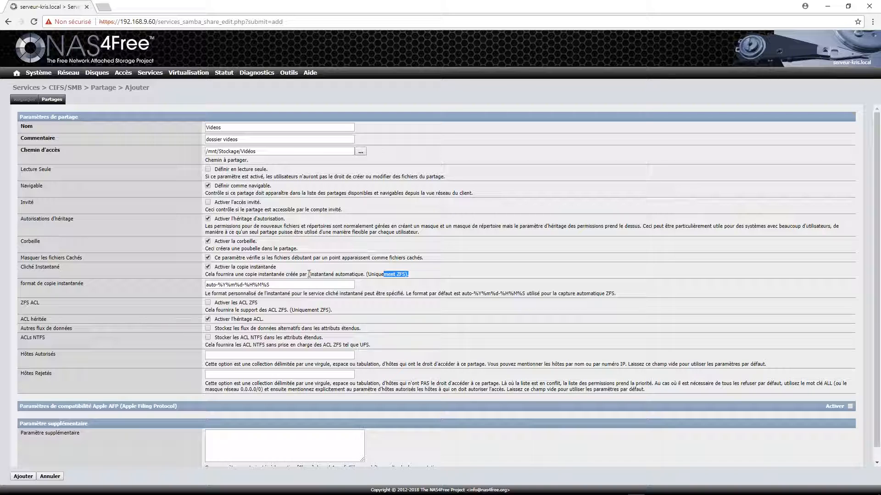
# - Save the Videos share and apply the pending configuration changes
pyautogui.moveTo(305, 274); pyautogui.dragTo(330, 275)
pyautogui.scroll(-1, 468, 317)
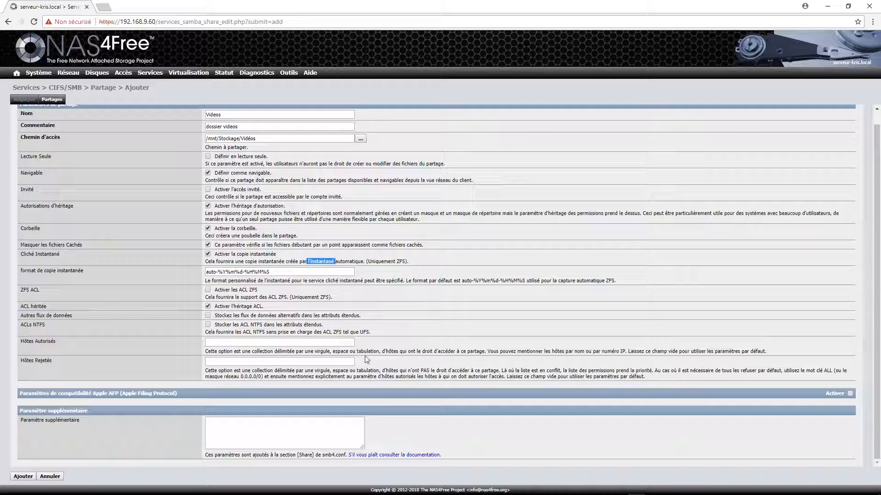
pyautogui.click(275, 362)
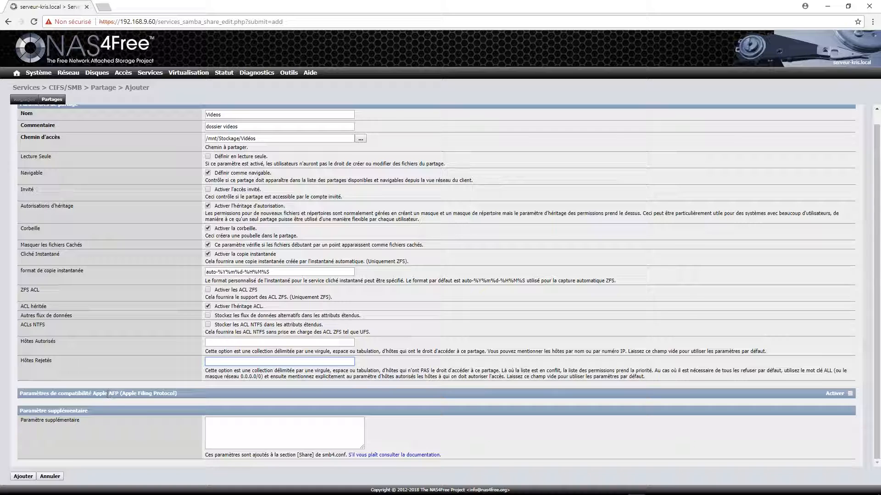
pyautogui.click(23, 476)
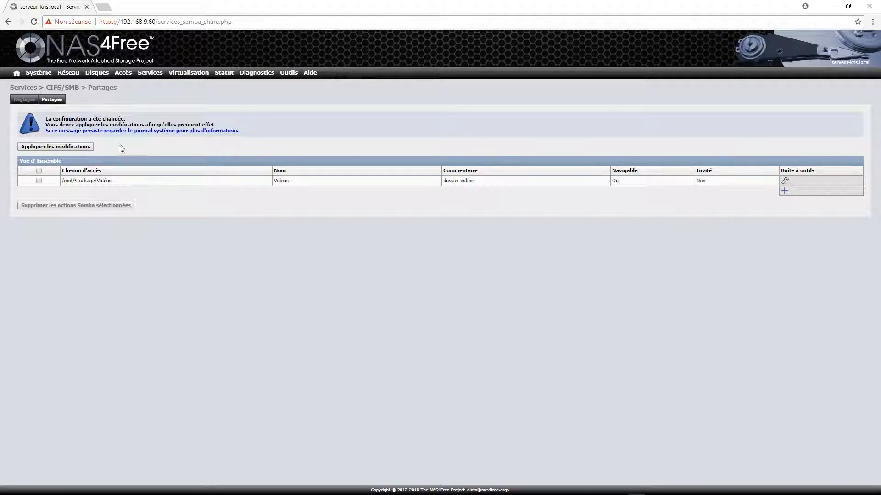
pyautogui.click(74, 146)
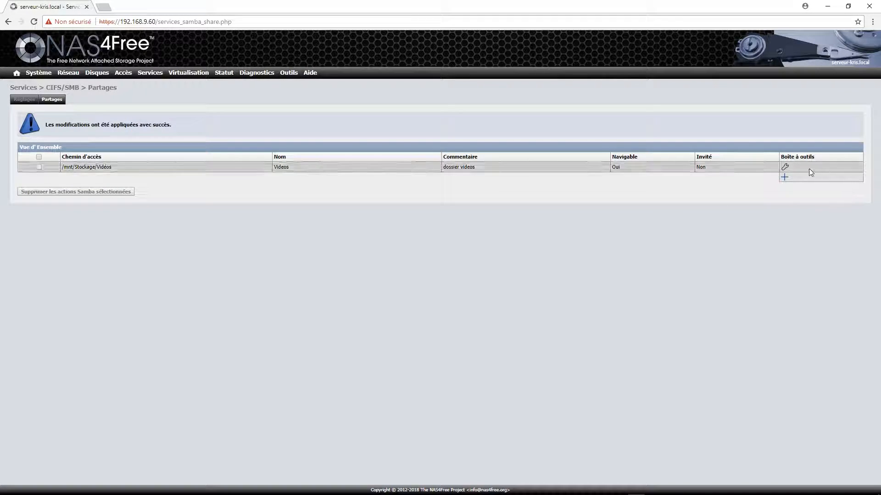
# - Add an Images share at /mnt/Stockage/Images with comment 'images' and guest access off
pyautogui.click(784, 178)
pyautogui.click(293, 126)
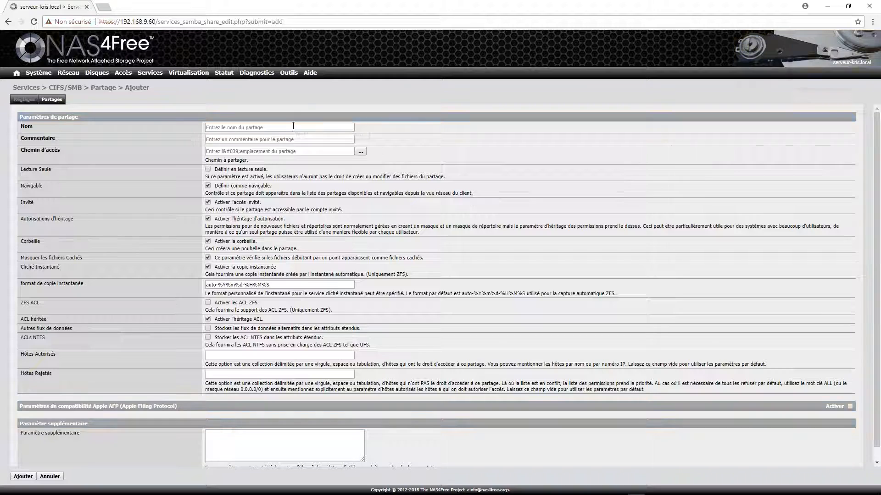
pyautogui.write('Images')
pyautogui.click(293, 138)
pyautogui.write('images')
pyautogui.click(361, 152)
pyautogui.click(35, 121)
pyautogui.click(38, 81)
pyautogui.click(17, 45)
pyautogui.click(208, 203)
pyautogui.click(23, 477)
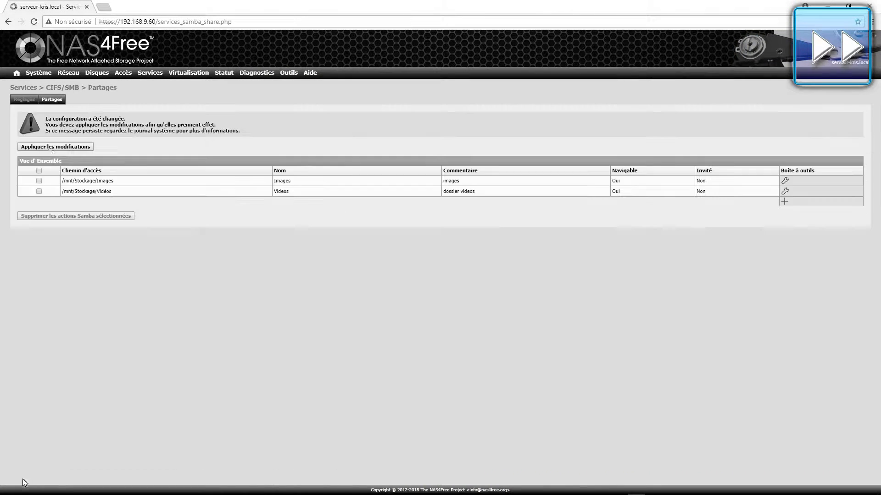
# - Add a Test share at /mnt/Stockage/Test with comment 'Dossier test'
pyautogui.click(784, 203)
pyautogui.click(228, 126)
pyautogui.write('Test')
pyautogui.click(361, 152)
pyautogui.click(35, 121)
pyautogui.click(38, 86)
pyautogui.click(17, 45)
pyautogui.click(294, 138)
pyautogui.write('Dossier')
pyautogui.click(23, 477)
# - Change the Images share comment to 'Dossier images' and apply the changes
pyautogui.click(783, 180)
pyautogui.click(206, 140)
pyautogui.write('Dossier')
pyautogui.press('Delete')
pyautogui.write('images')
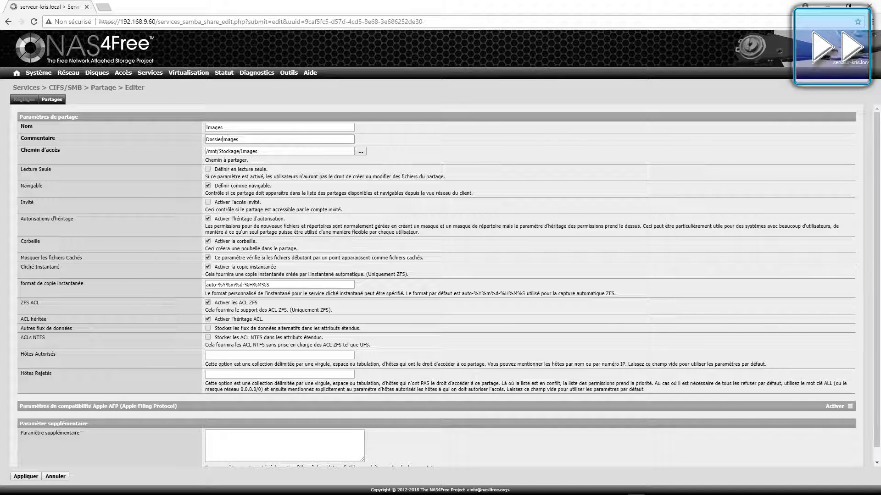
pyautogui.click(26, 476)
pyautogui.click(73, 148)
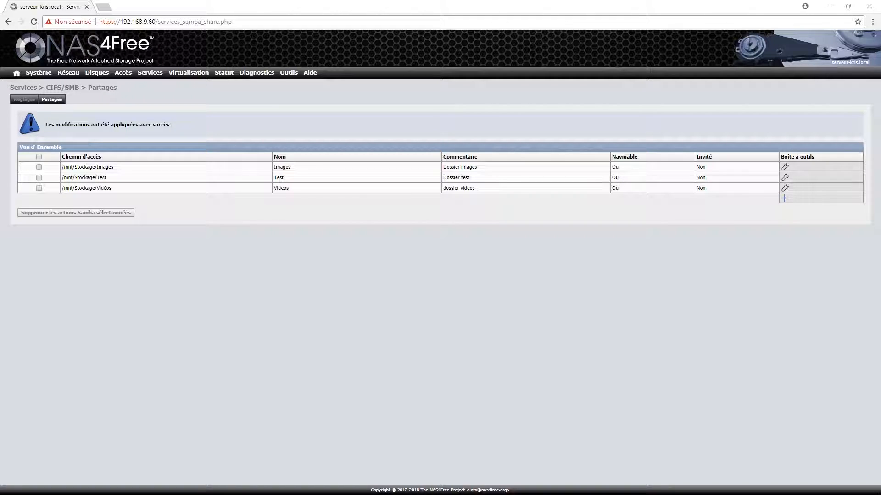
pyautogui.press('super+e')
# - Browse to \\192.168.9.60 in File Explorer to list the Images, Test and Videos shares
pyautogui.moveTo(844, 227); pyautogui.dragTo(497, 111)
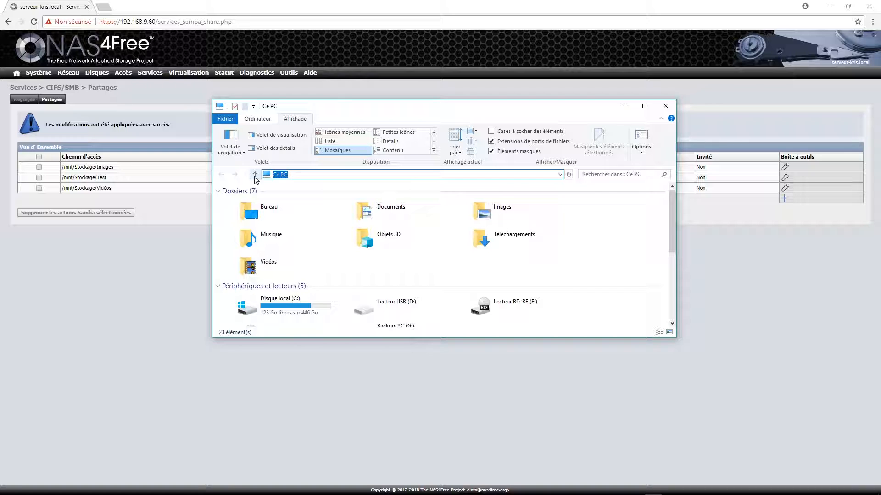
pyautogui.write('\\\\')
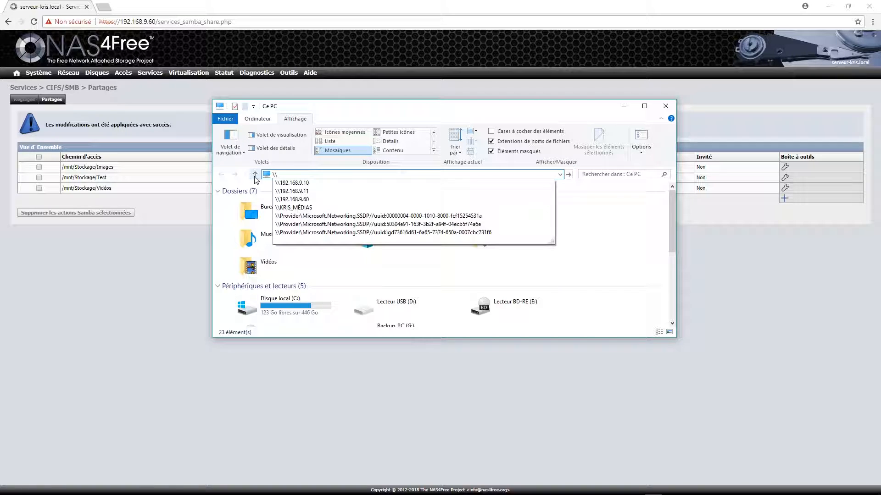
pyautogui.write('192.168.9.')
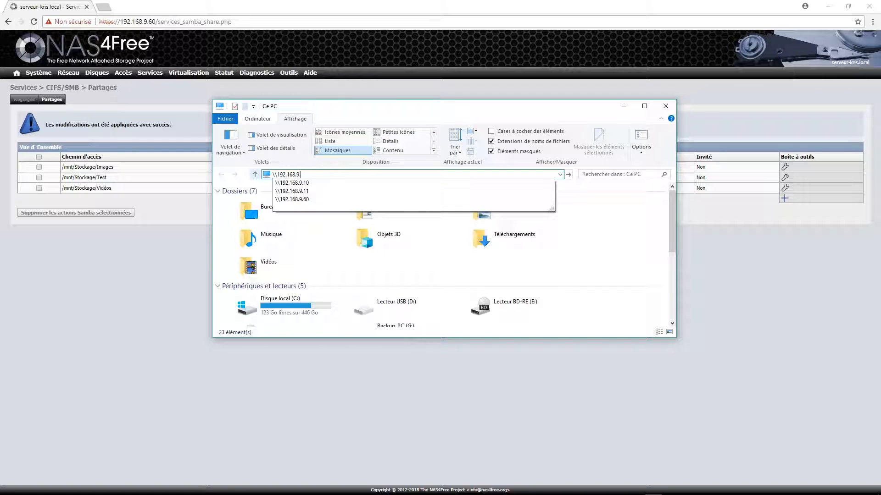
pyautogui.click(311, 200)
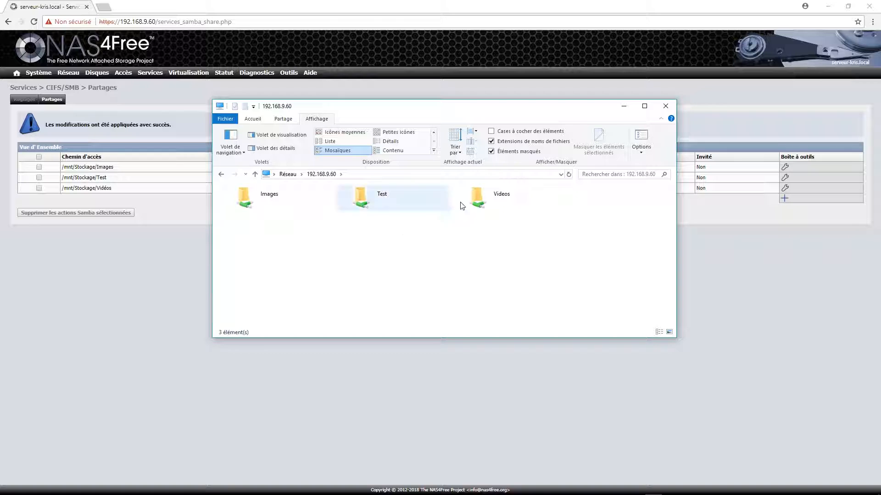
# - In the Test share, create a new folder named toto and open it
pyautogui.doubleClick(369, 200)
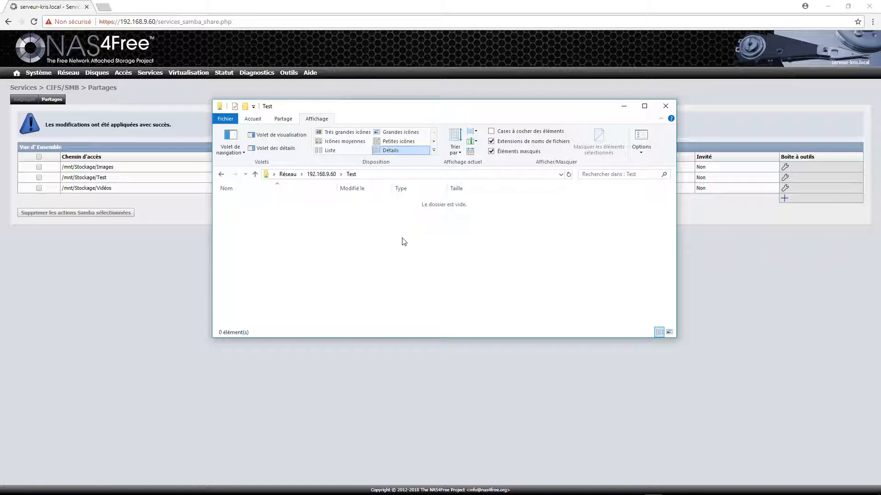
pyautogui.rightClick(374, 237)
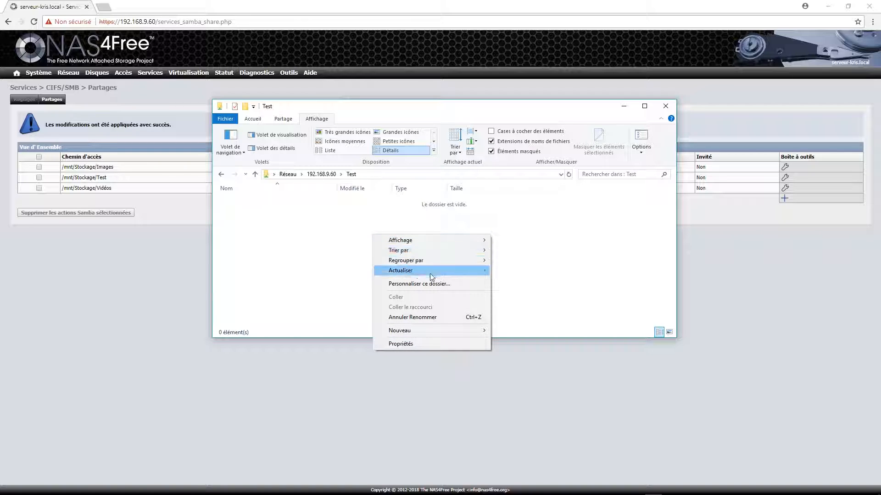
pyautogui.click(431, 275)
pyautogui.rightClick(390, 237)
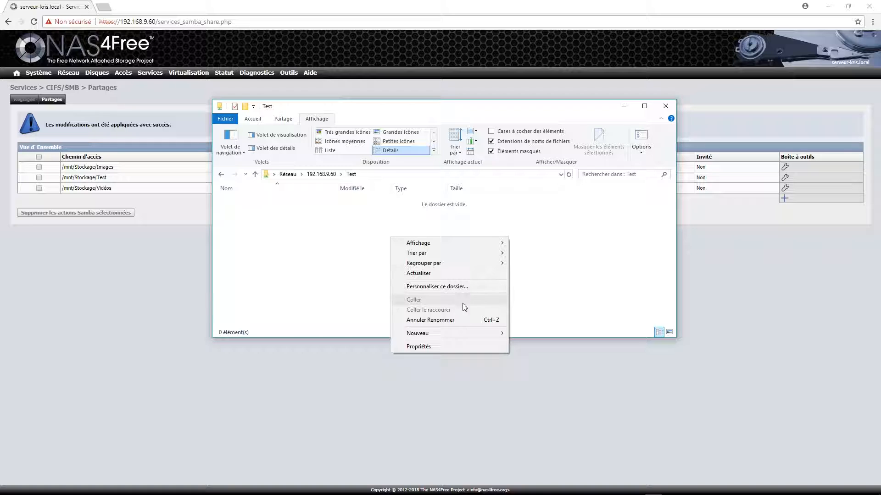
pyautogui.moveTo(475, 339)
pyautogui.click(546, 331)
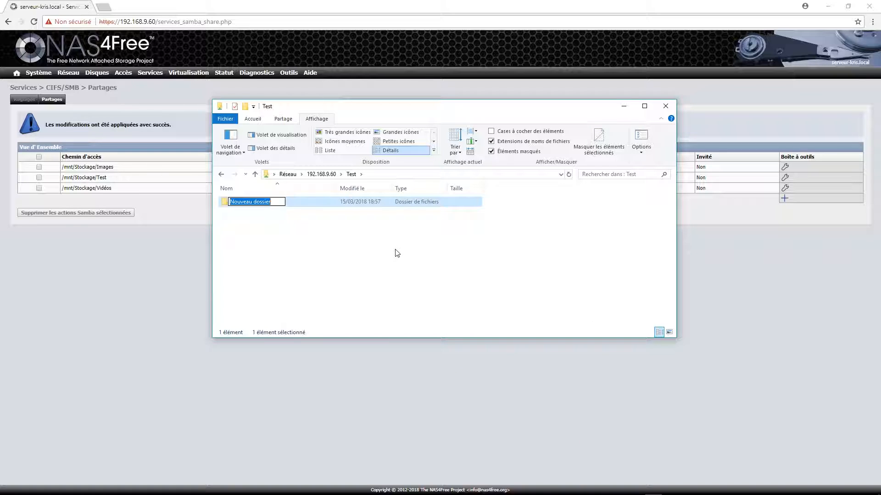
pyautogui.write('toto')
pyautogui.press('Return')
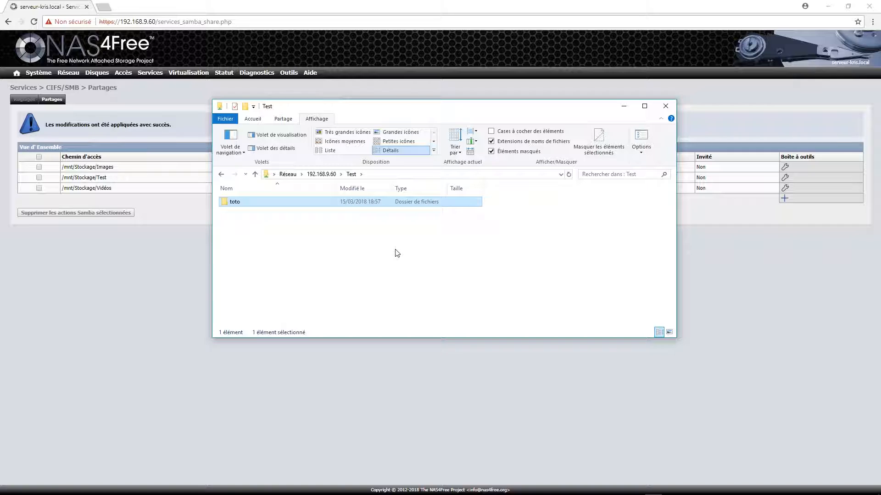
pyautogui.doubleClick(236, 202)
# - Create an empty text document 'test youtube.txt' in toto and open it in Notepad++
pyautogui.rightClick(279, 227)
pyautogui.moveTo(338, 321)
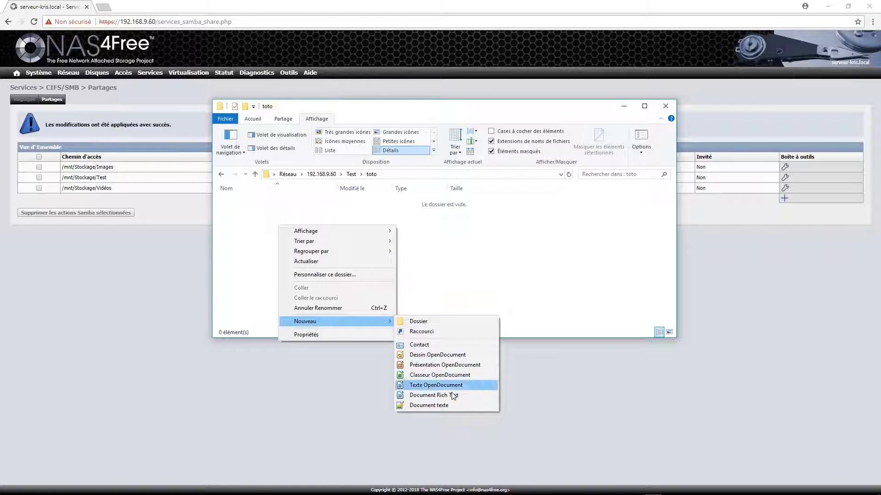
pyautogui.click(448, 406)
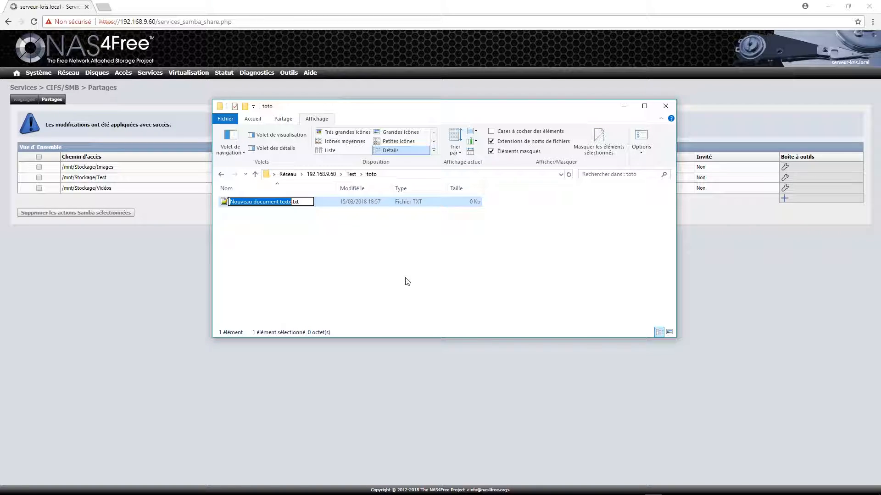
pyautogui.write('test')
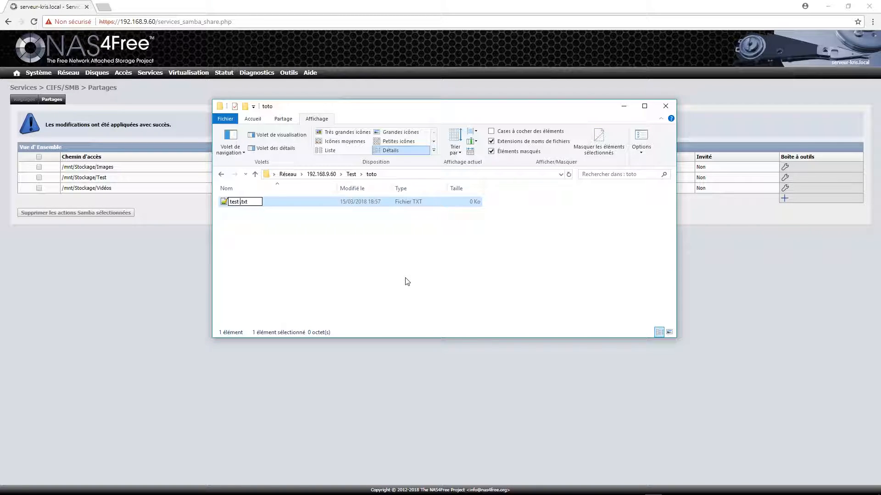
pyautogui.write(' youtube')
pyautogui.press('Return')
pyautogui.press('Return')
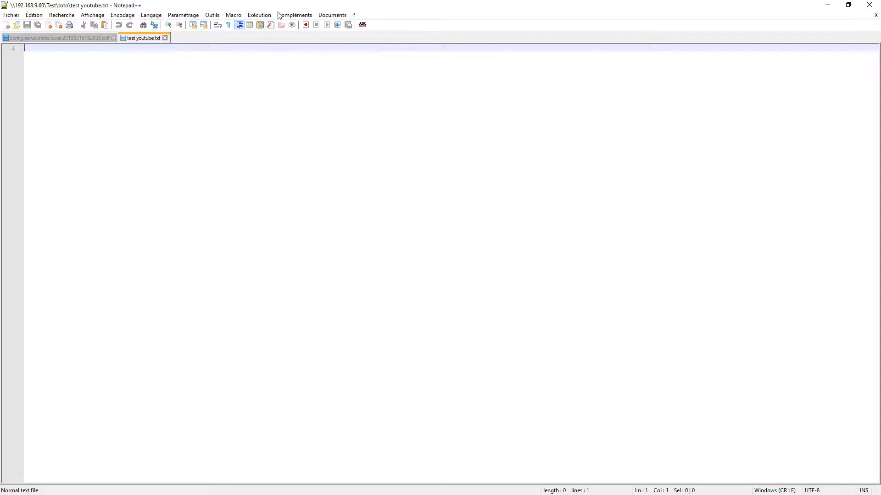
pyautogui.moveTo(280, 6); pyautogui.dragTo(297, 64)
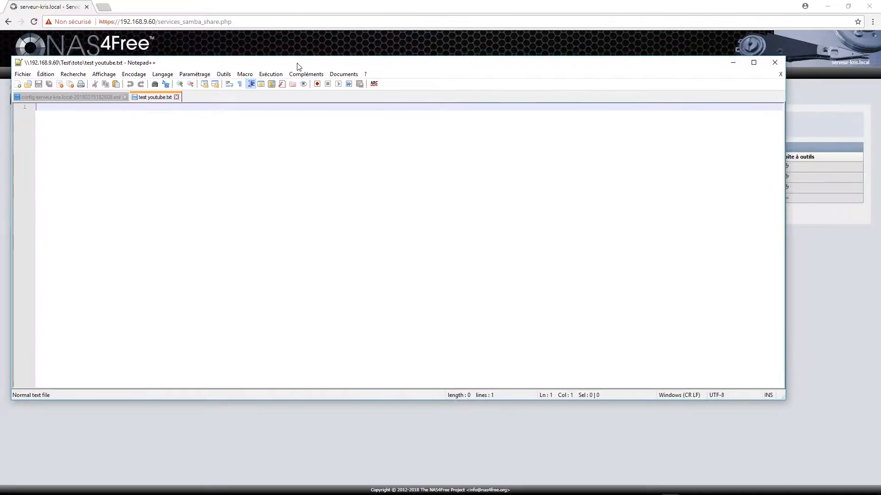
# - Write 'Hello All !!!' into test youtube.txt, save it and close Notepad++
pyautogui.moveTo(9, 59); pyautogui.dragTo(315, 166)
pyautogui.write('3ello ')
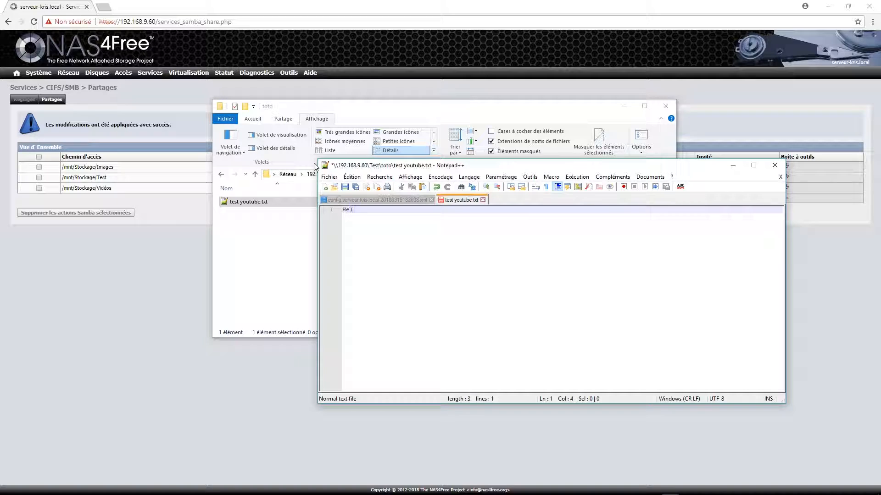
pyautogui.write('All !!!')
pyautogui.hotkey('ctrl', 's')
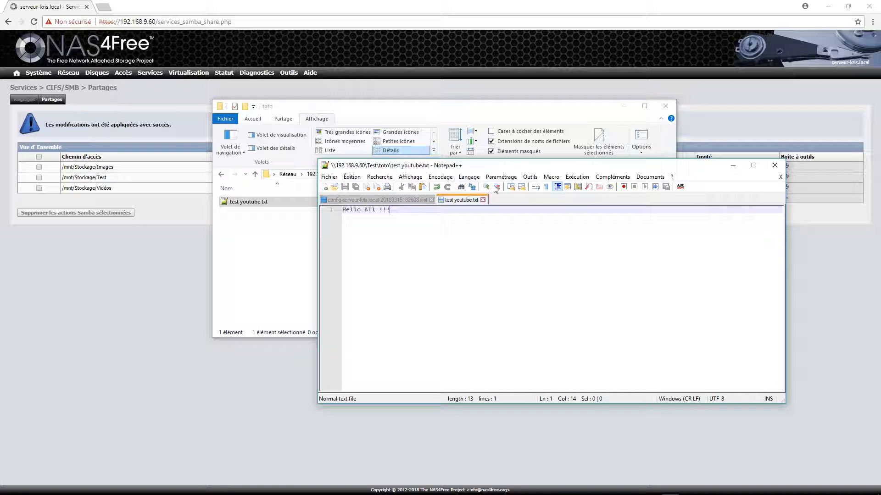
pyautogui.hotkey('alt', 'F4')
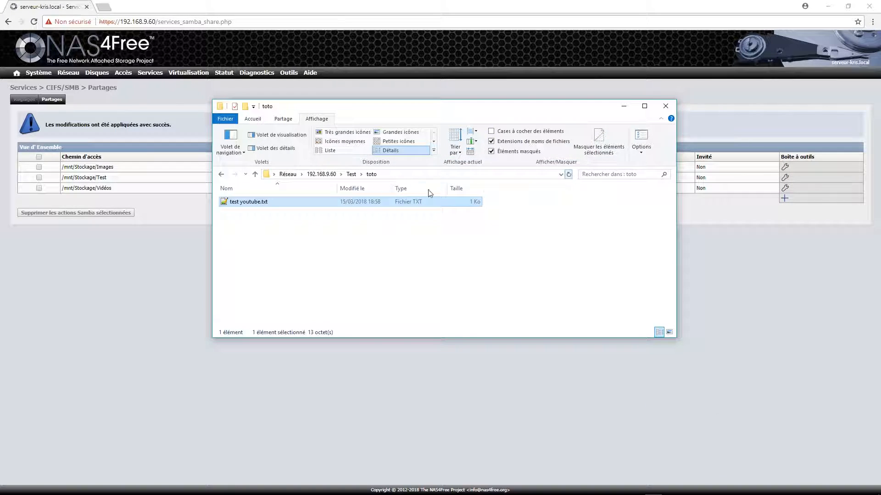
pyautogui.moveTo(406, 109); pyautogui.dragTo(449, 150)
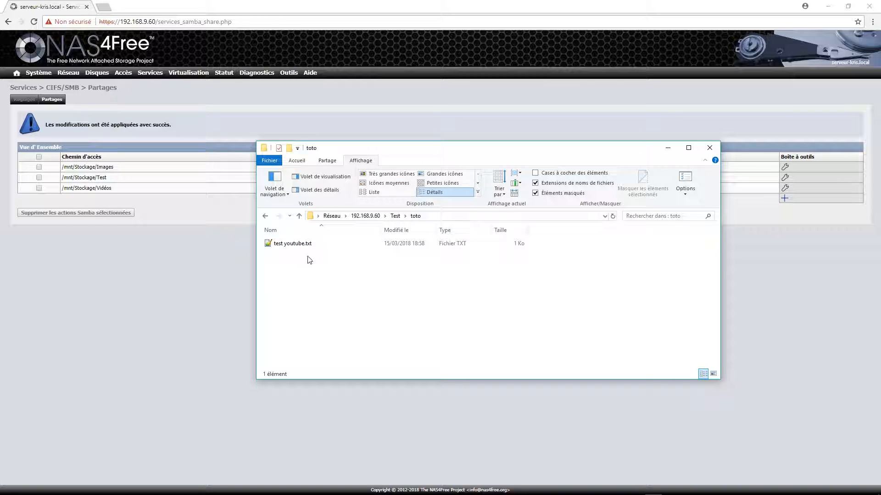
pyautogui.click(301, 245)
# - Delete test youtube.txt and locate it in the Test share's .recycle > kris > toto folder
pyautogui.press('Delete')
pyautogui.press('Return')
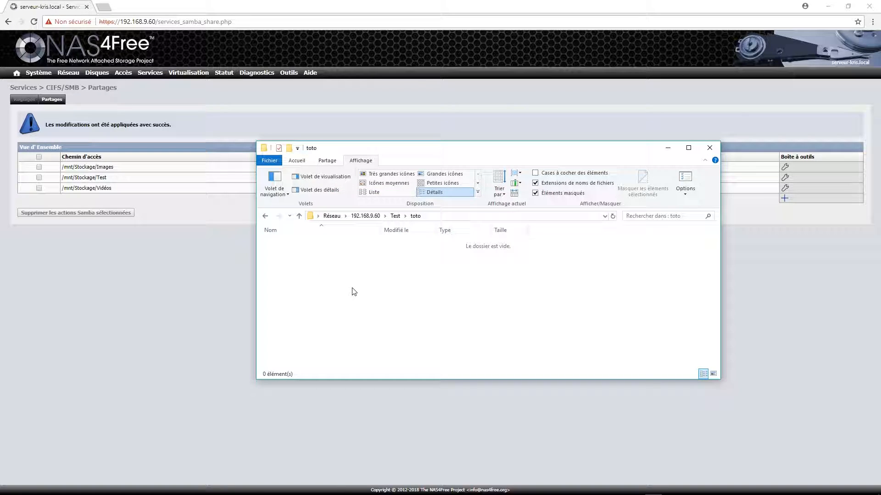
pyautogui.press('BackSpace')
pyautogui.press('BackSpace')
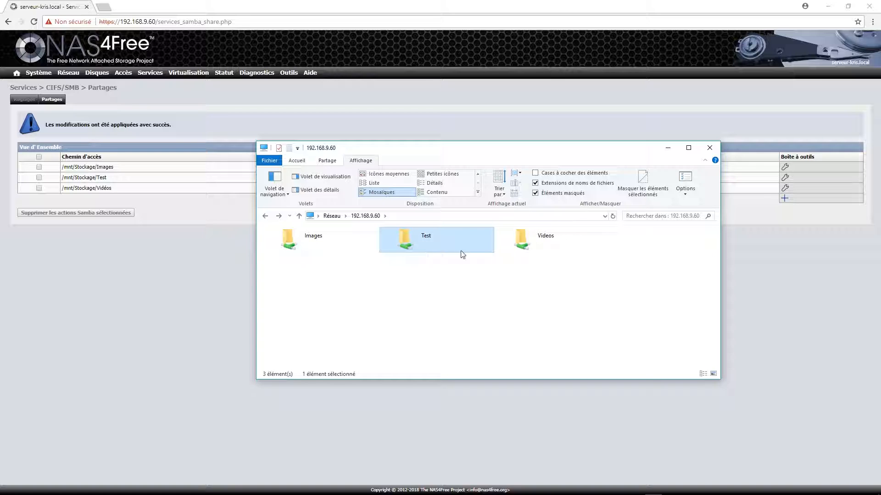
pyautogui.doubleClick(406, 235)
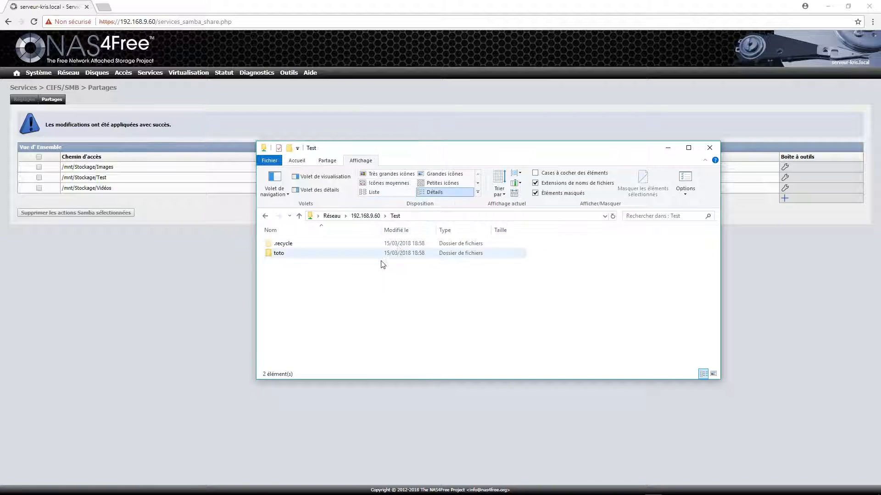
pyautogui.doubleClick(298, 244)
pyautogui.doubleClick(290, 244)
pyautogui.doubleClick(291, 246)
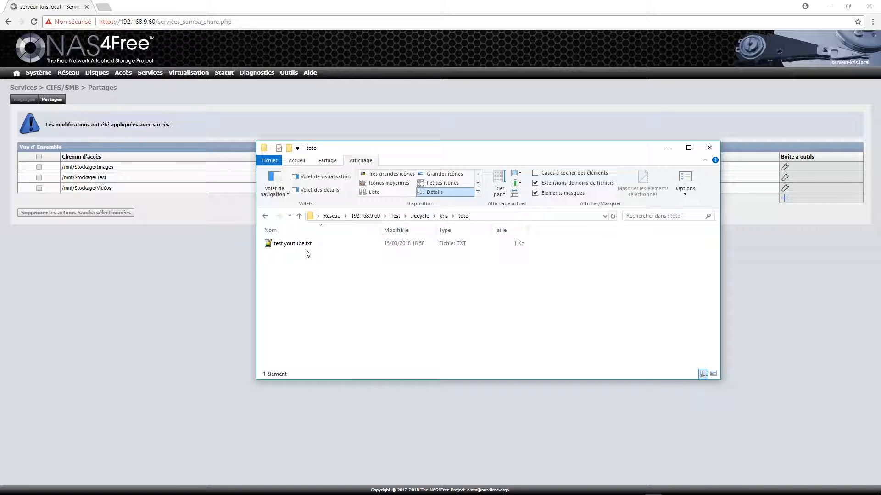
# - Open the recycled test youtube.txt to confirm it still reads 'Hello All !!!', then close it
pyautogui.doubleClick(292, 245)
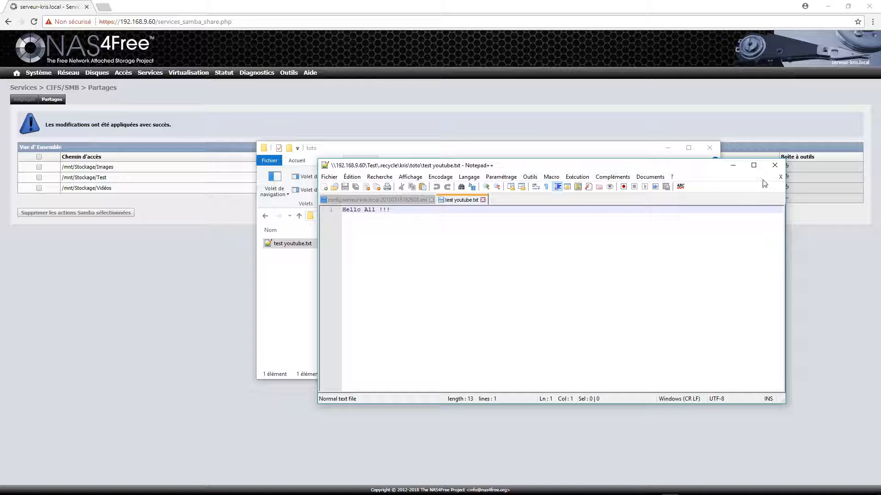
pyautogui.click(780, 176)
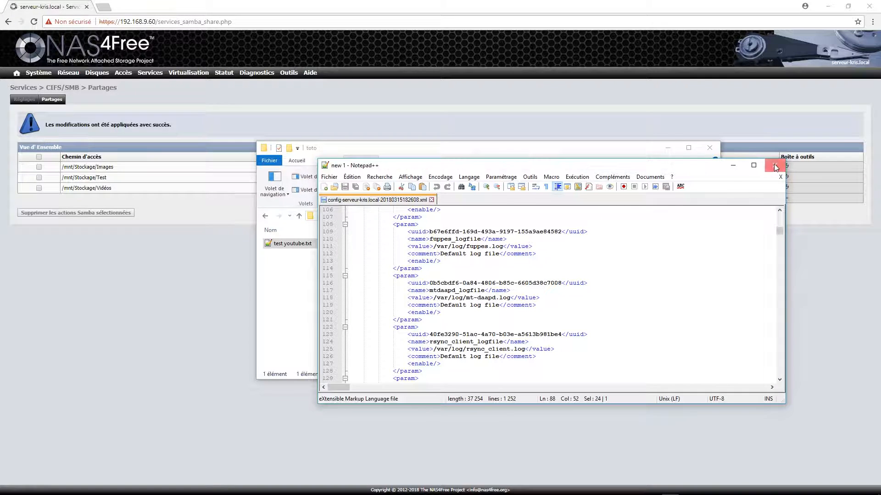
pyautogui.click(775, 166)
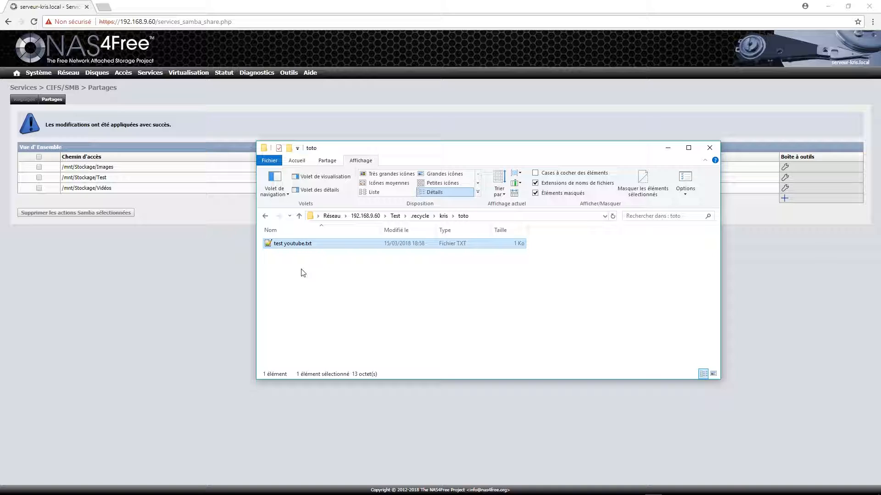
pyautogui.click(278, 243)
pyautogui.rightClick(278, 242)
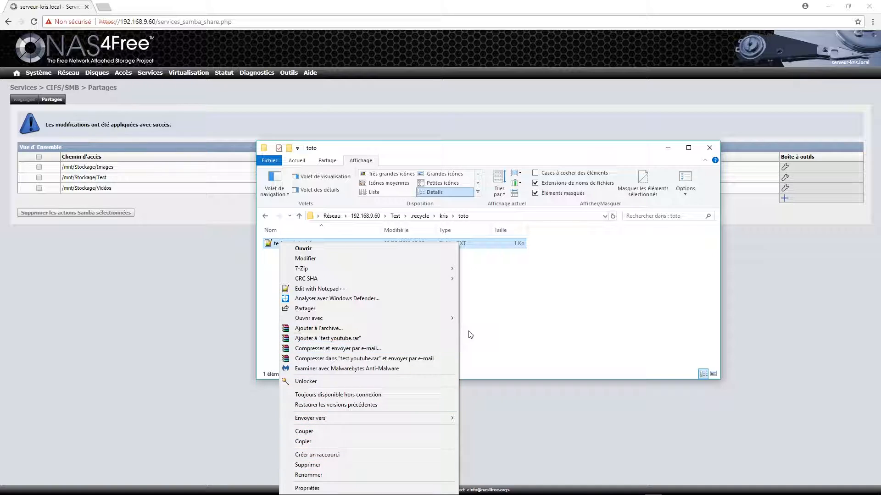
pyautogui.click(277, 250)
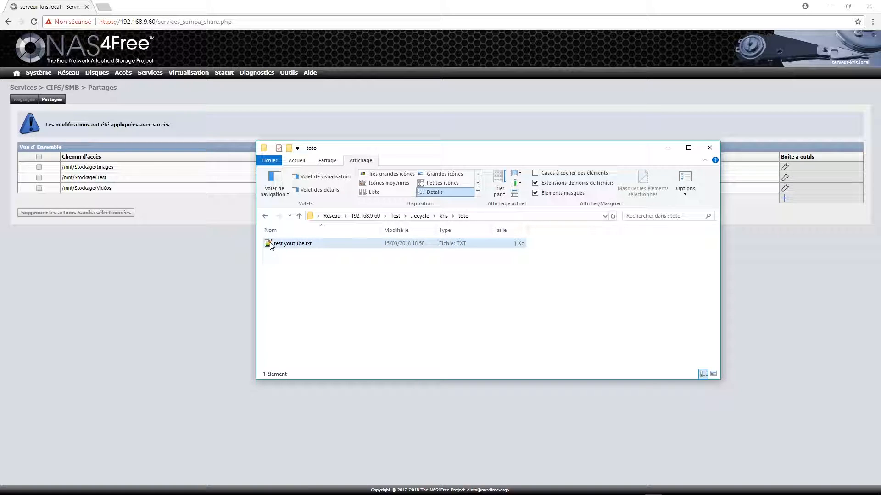
# - Return to the Test share and check that the original toto folder is now empty
pyautogui.press('BackSpace')
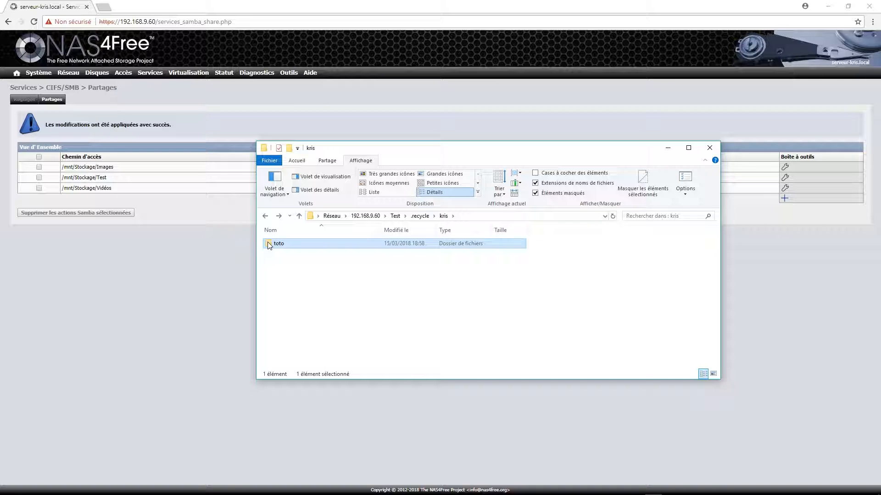
pyautogui.press('BackSpace')
pyautogui.press('BackSpace')
pyautogui.click(315, 337)
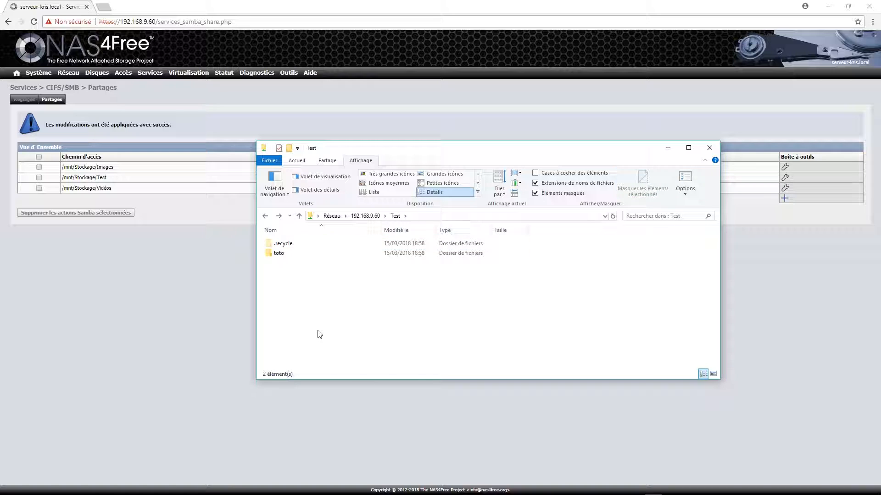
pyautogui.press('Down')
pyautogui.doubleClick(279, 255)
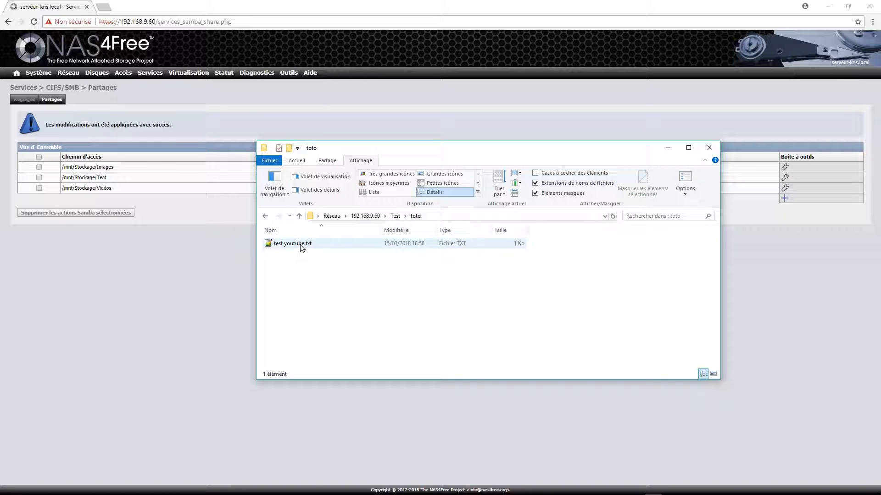
pyautogui.press('BackSpace')
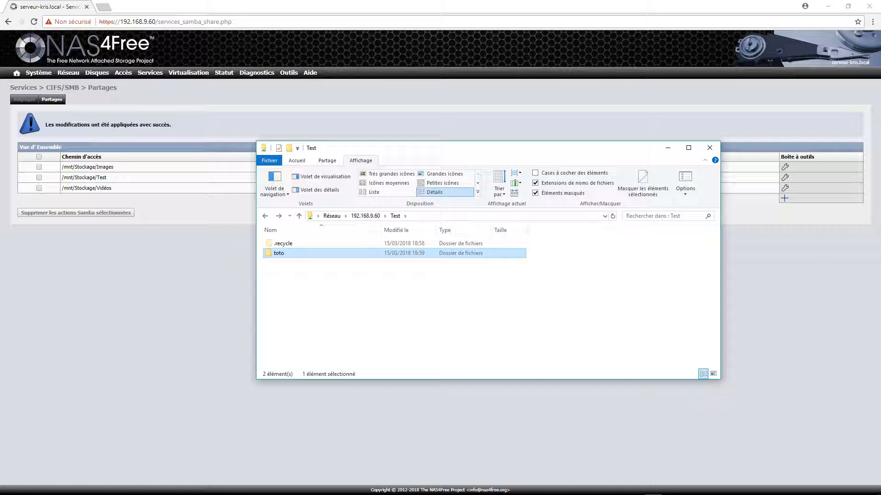
pyautogui.hotkey('alt', 'Tab')
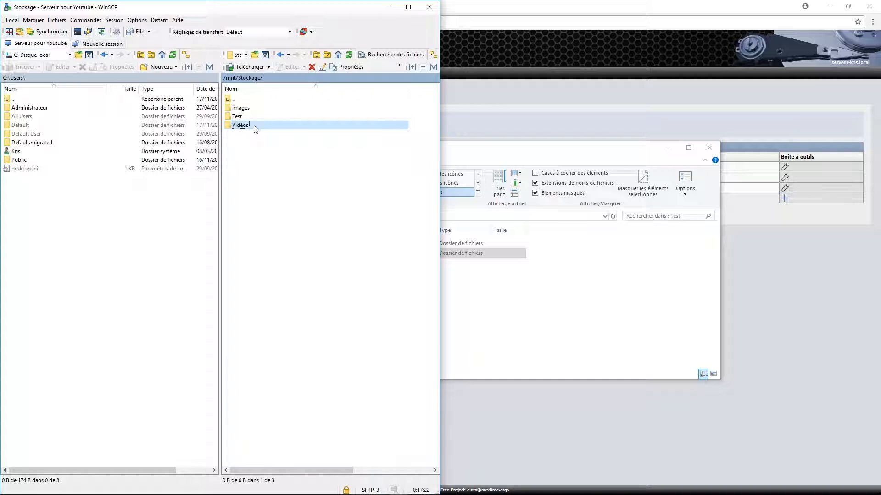
# - In WinSCP, open the Test folder and delete its .recycle folder from the server
pyautogui.click(261, 153)
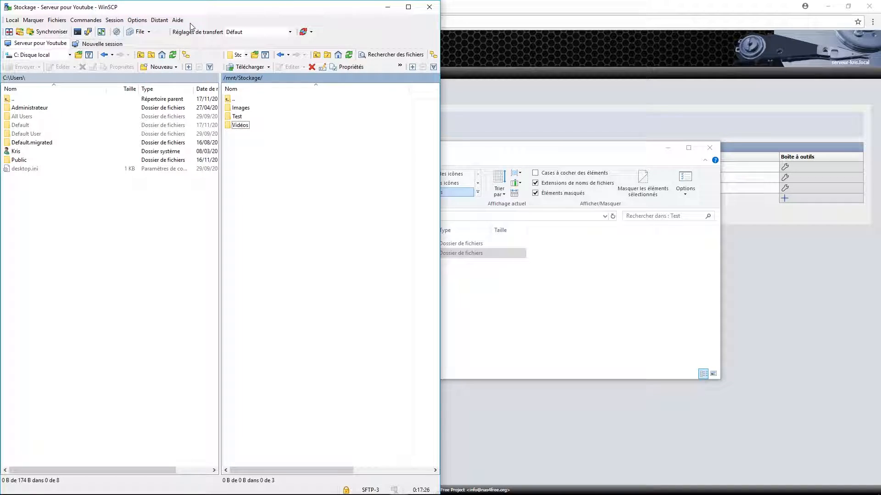
pyautogui.moveTo(520, 152); pyautogui.dragTo(575, 155)
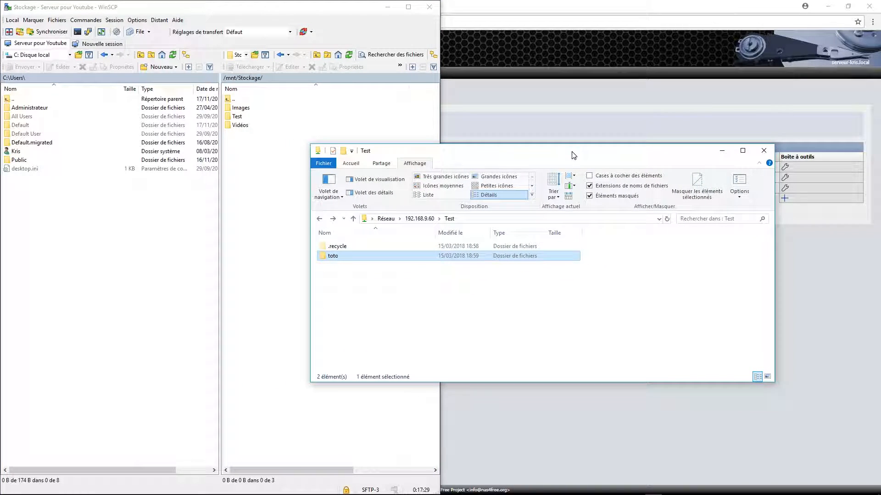
pyautogui.doubleClick(237, 117)
pyautogui.doubleClick(238, 117)
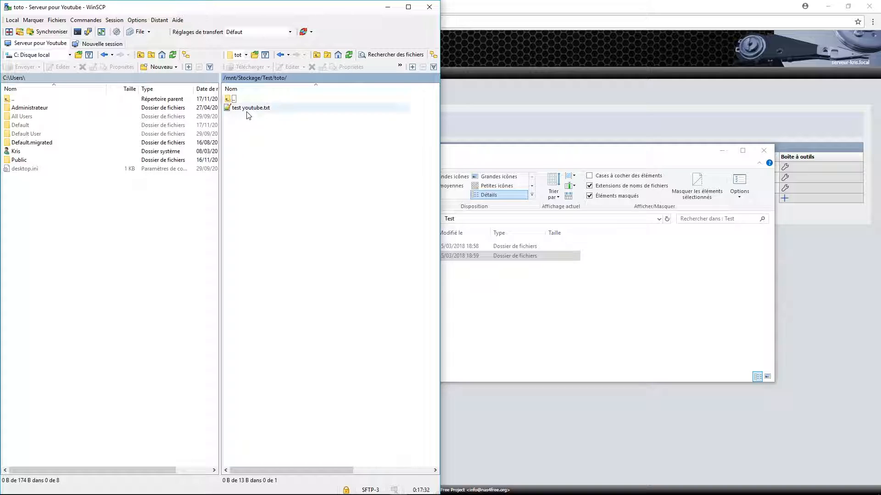
pyautogui.doubleClick(232, 99)
pyautogui.click(232, 110)
pyautogui.press('Delete')
pyautogui.press('Return')
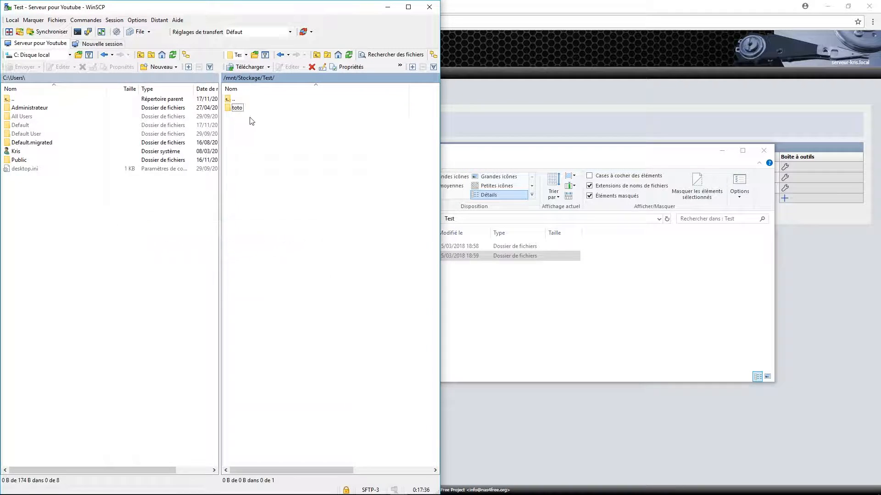
# - Delete test youtube.txt from the remote toto folder
pyautogui.doubleClick(239, 113)
pyautogui.click(238, 113)
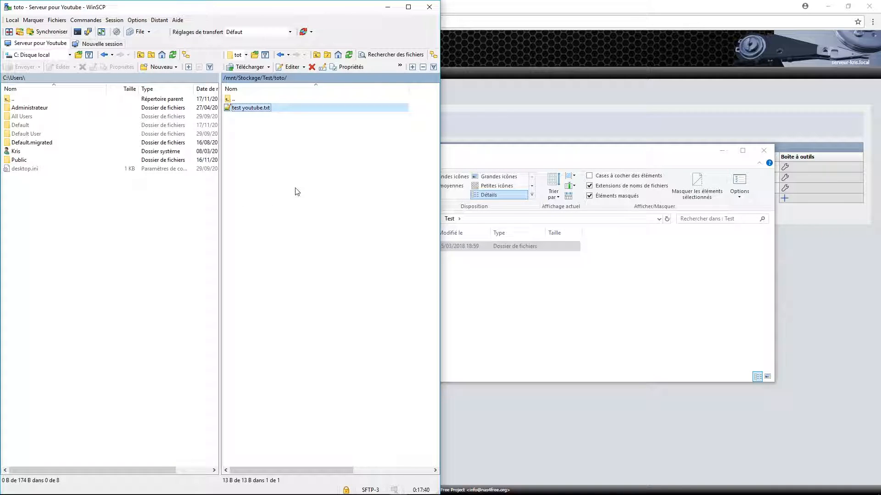
pyautogui.press('Delete')
pyautogui.press('Return')
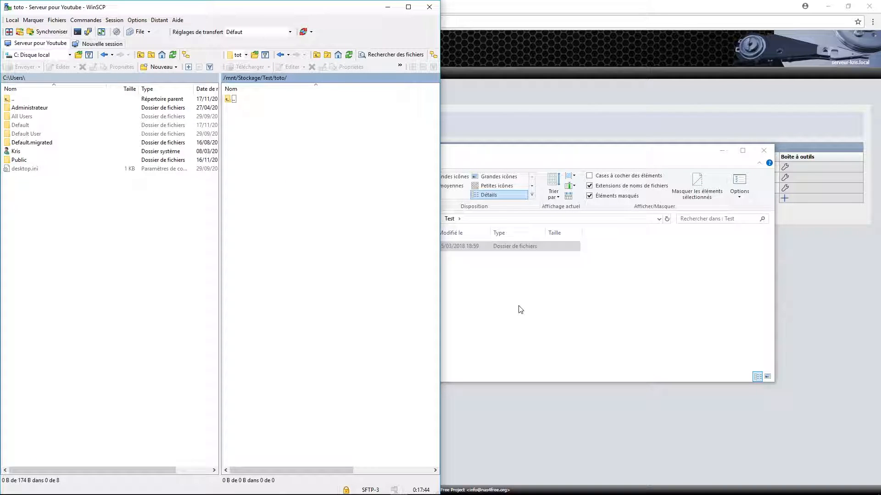
# - In Explorer, confirm toto is empty and return to the server's share list
pyautogui.click(531, 151)
pyautogui.moveTo(528, 157); pyautogui.dragTo(583, 165)
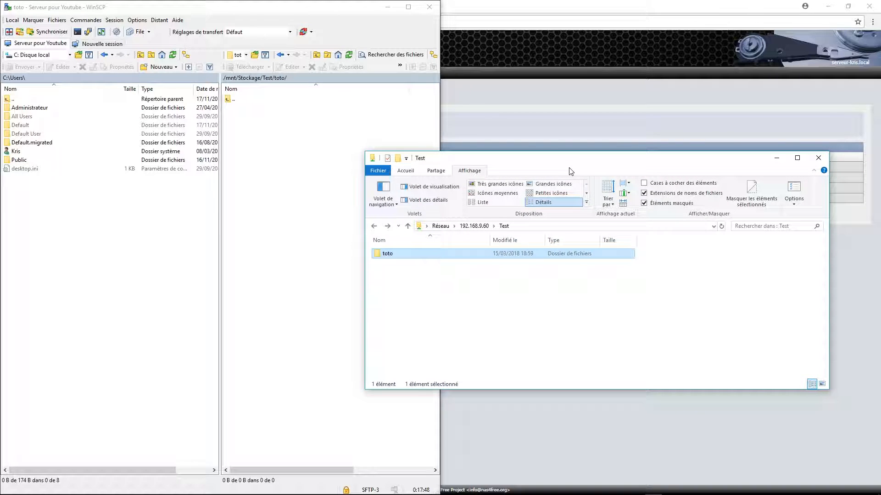
pyautogui.click(455, 305)
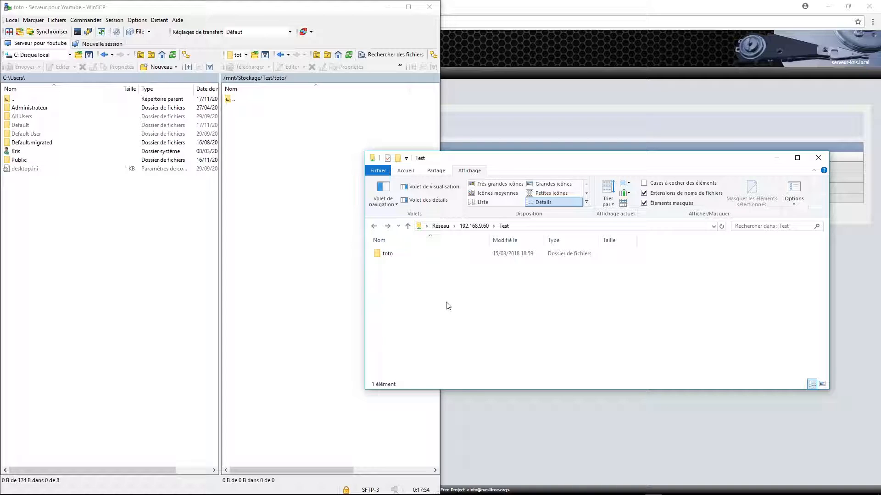
pyautogui.click(394, 257)
pyautogui.doubleClick(393, 257)
pyautogui.press('BackSpace')
pyautogui.press('BackSpace')
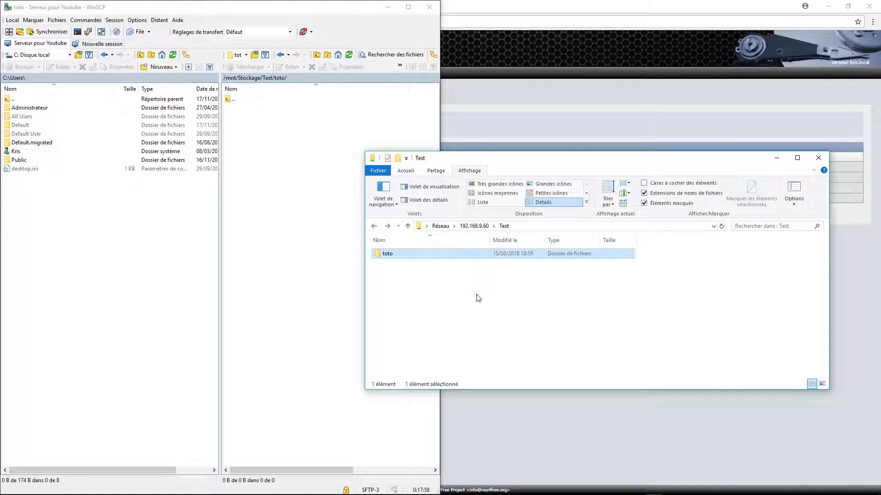
pyautogui.click(539, 328)
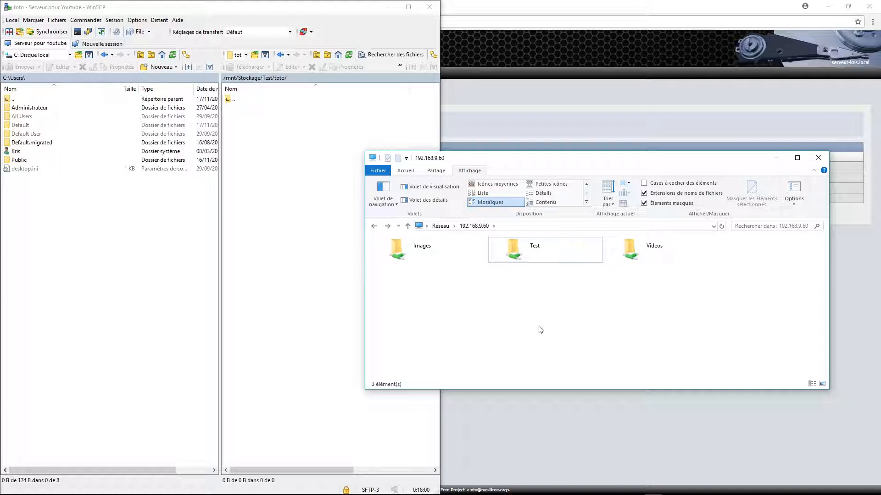
# - Open the NAS's Test share, now holding only the toto folder
pyautogui.doubleClick(515, 247)
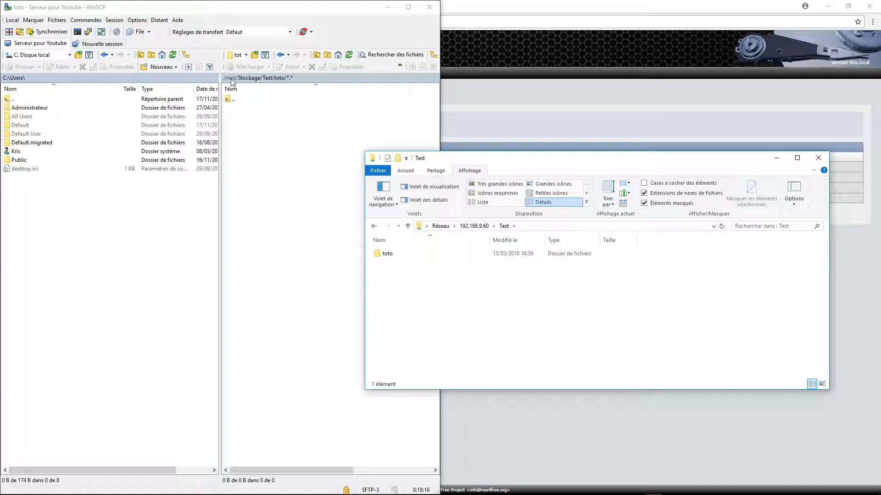
# - Navigate WinSCP's remote panel up through mnt to the server's root directory /
pyautogui.click(231, 79)
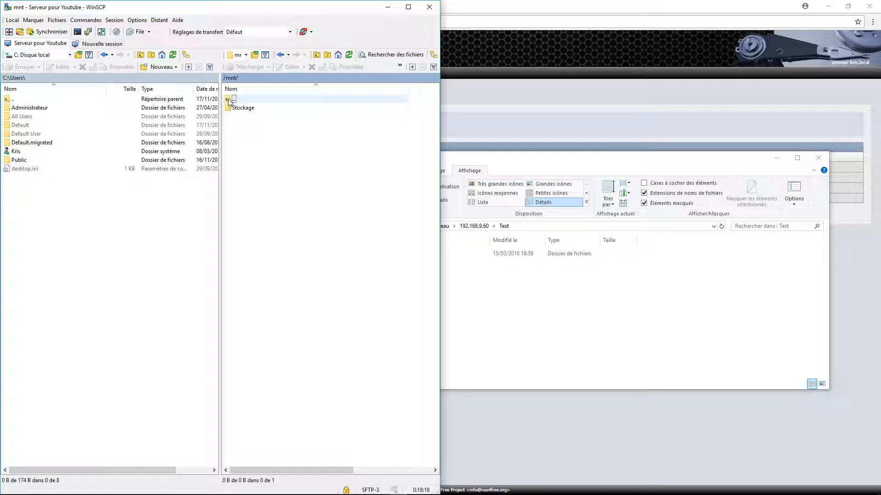
pyautogui.doubleClick(229, 99)
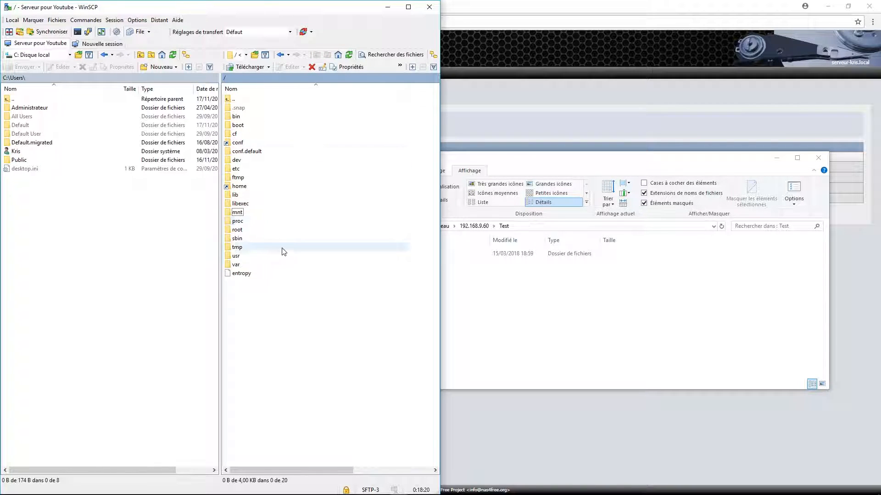
pyautogui.moveTo(552, 163); pyautogui.dragTo(549, 191)
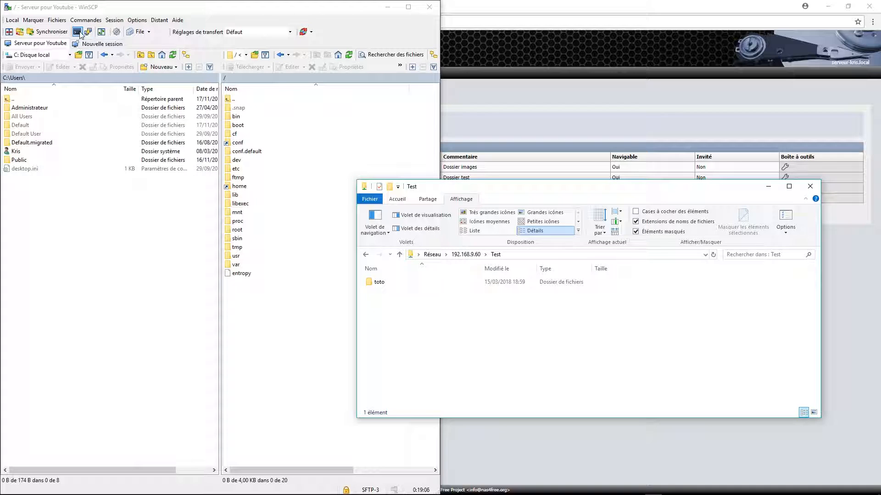
pyautogui.click(77, 33)
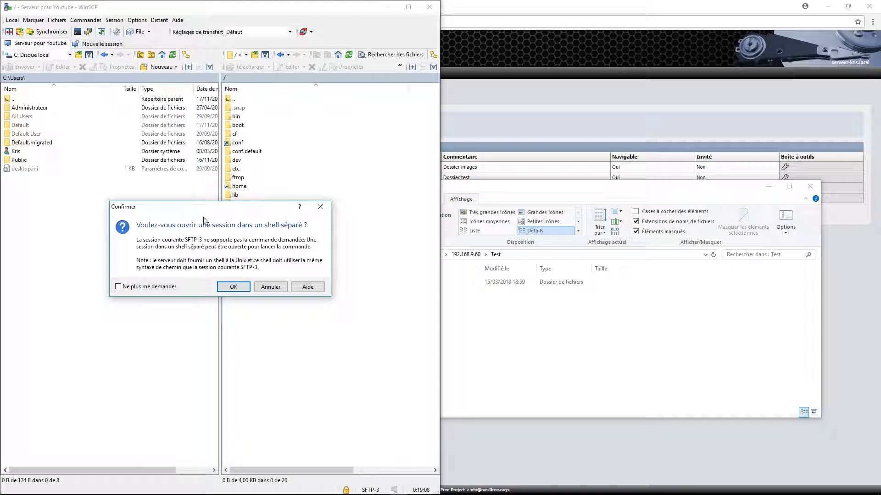
# - Launch a PuTTY terminal to the server from WinSCP and accept its host key
pyautogui.click(274, 288)
pyautogui.click(90, 33)
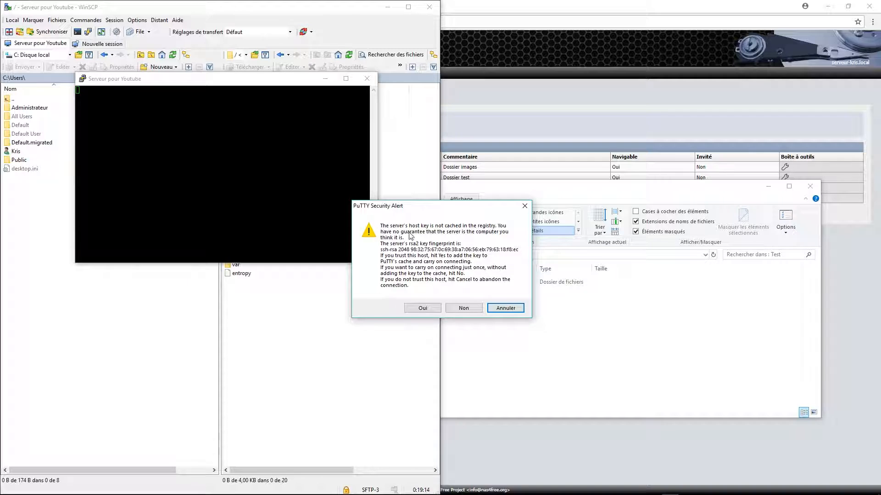
pyautogui.moveTo(432, 207); pyautogui.dragTo(357, 187)
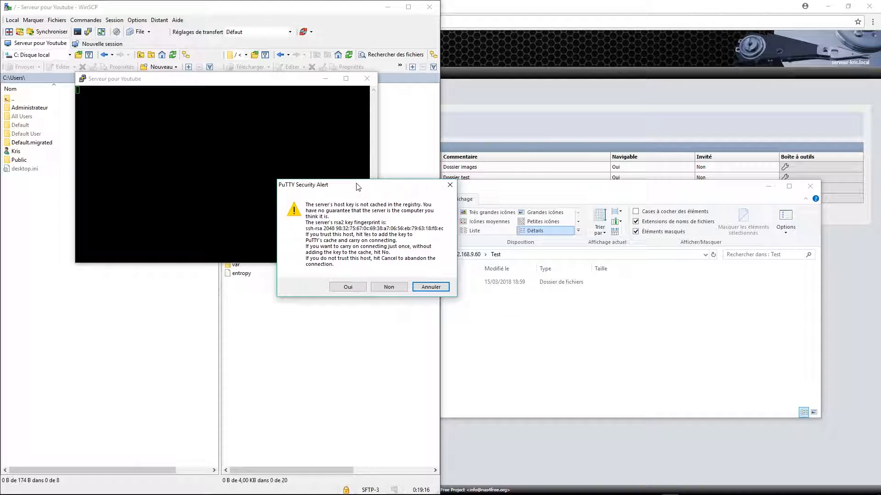
pyautogui.click(350, 287)
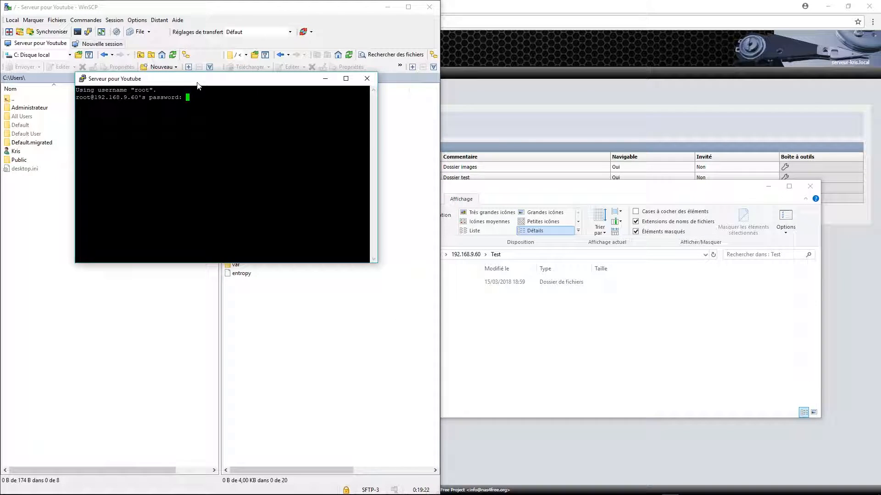
# - Log in with the account password, try apt-get update and apt, then close the PuTTY session
pyautogui.moveTo(189, 80); pyautogui.dragTo(281, 159)
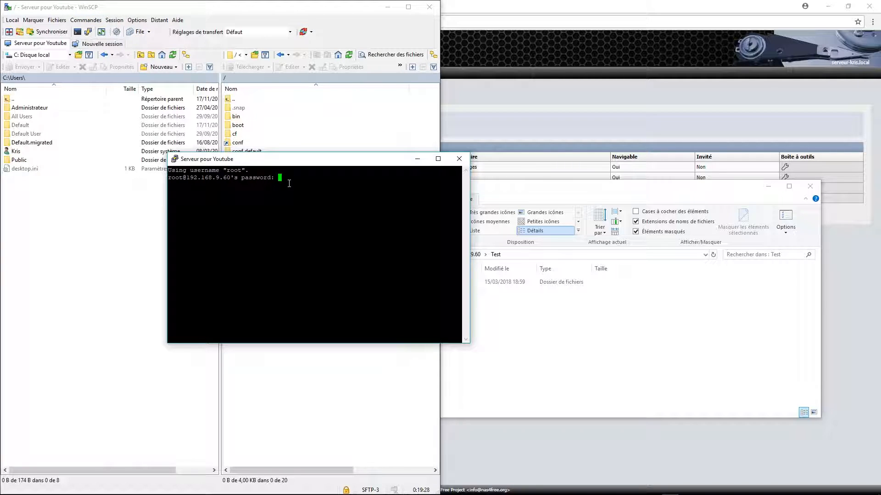
pyautogui.moveTo(299, 159); pyautogui.dragTo(311, 205)
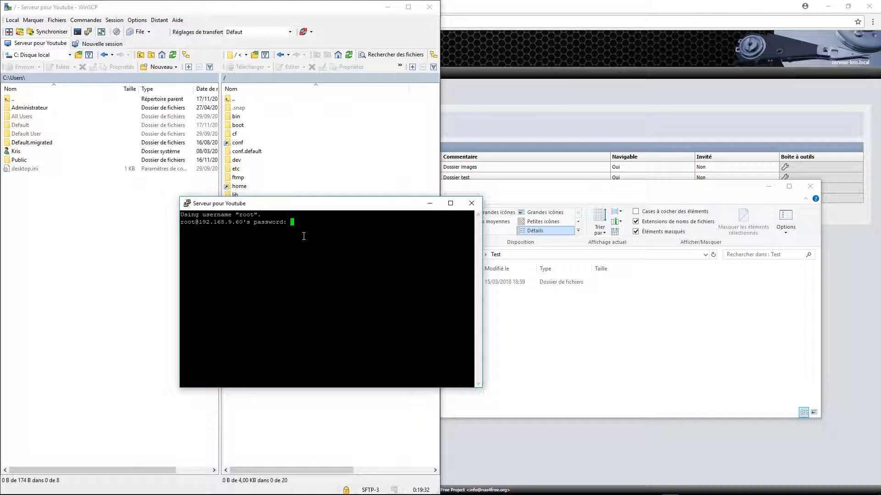
pyautogui.press('Return')
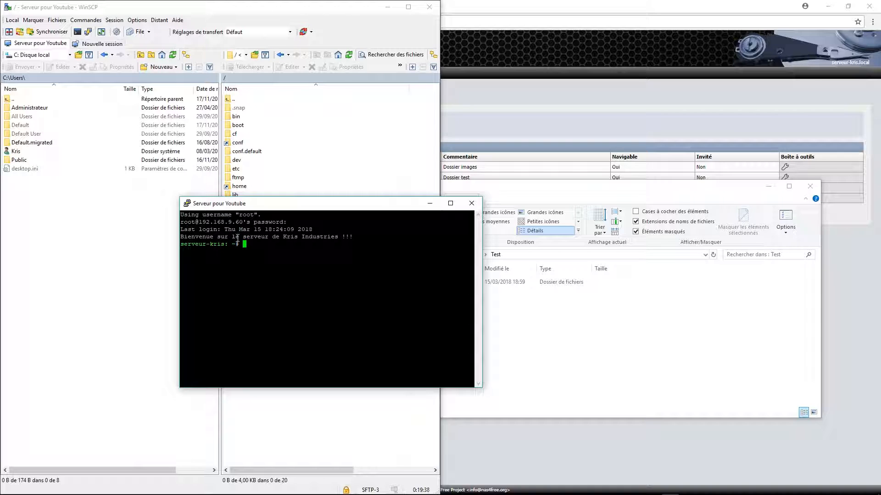
pyautogui.moveTo(219, 236); pyautogui.dragTo(354, 237)
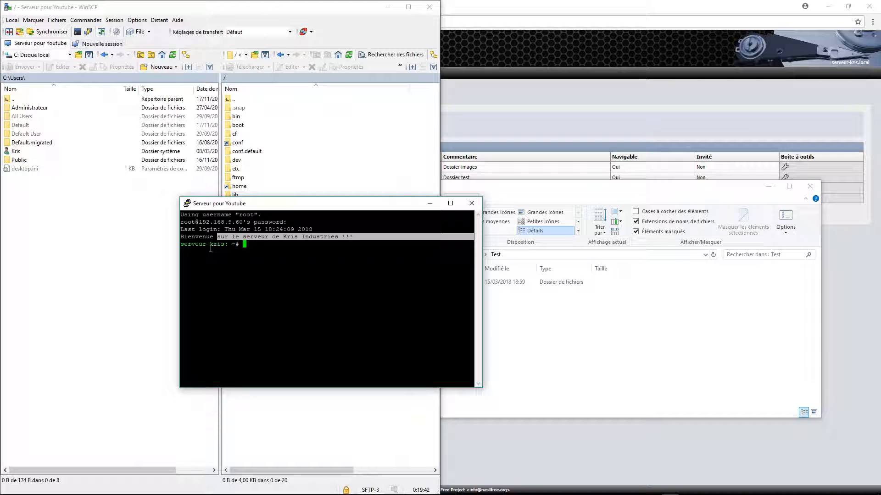
pyautogui.moveTo(186, 246); pyautogui.dragTo(219, 248)
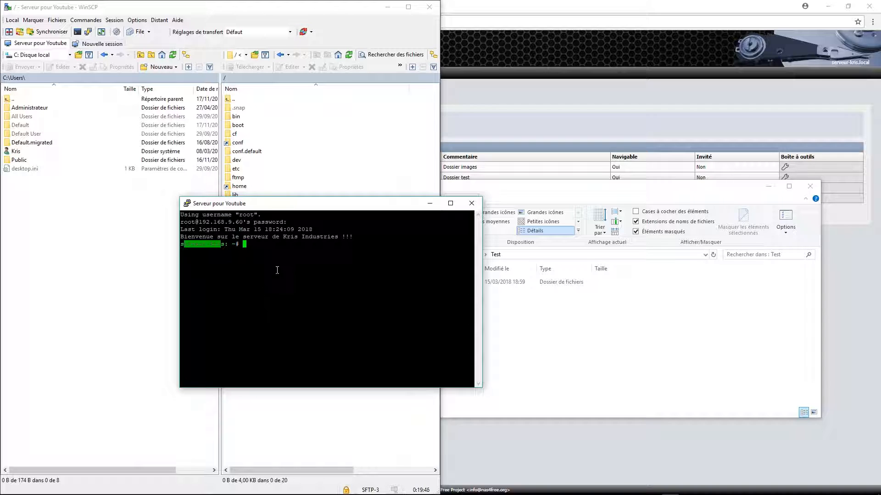
pyautogui.click(257, 247)
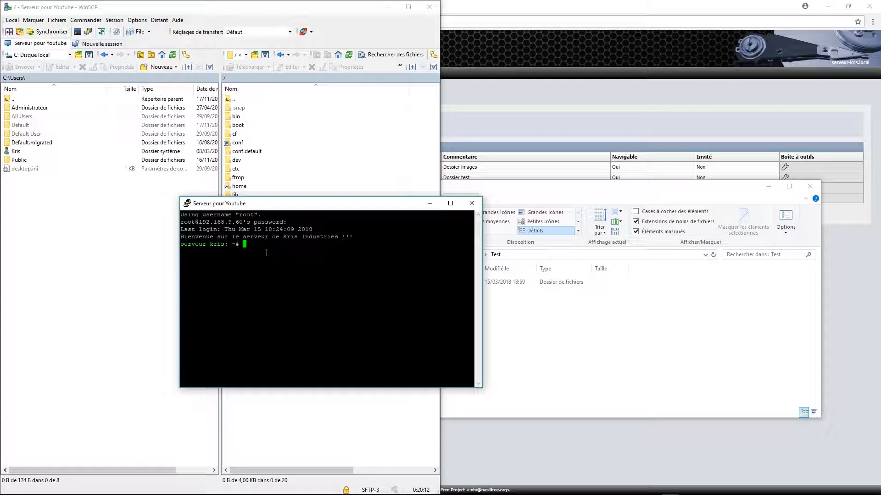
pyautogui.click(472, 203)
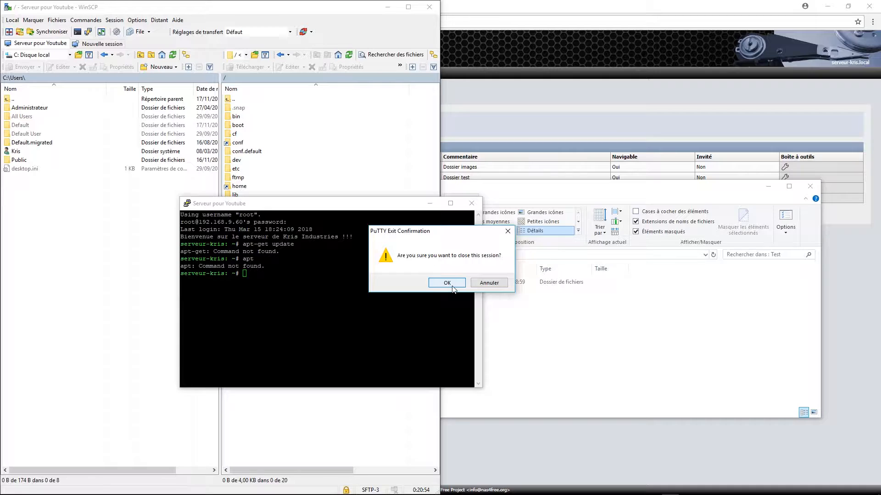
pyautogui.click(447, 283)
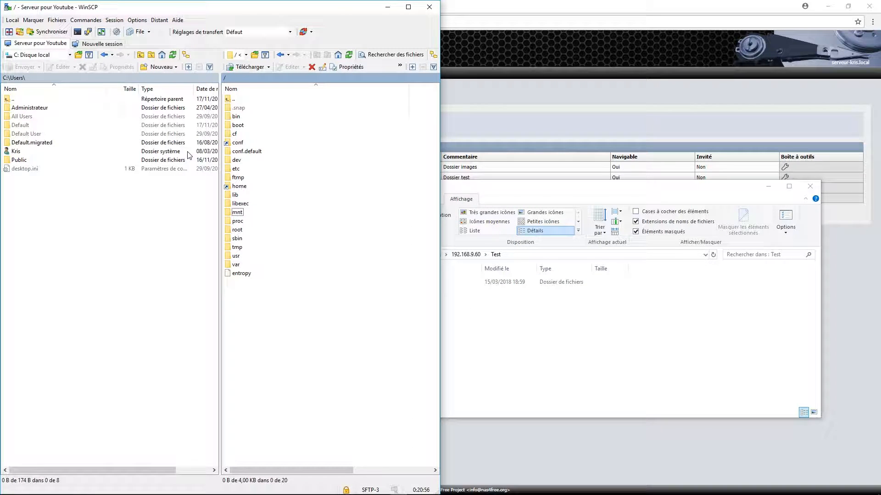